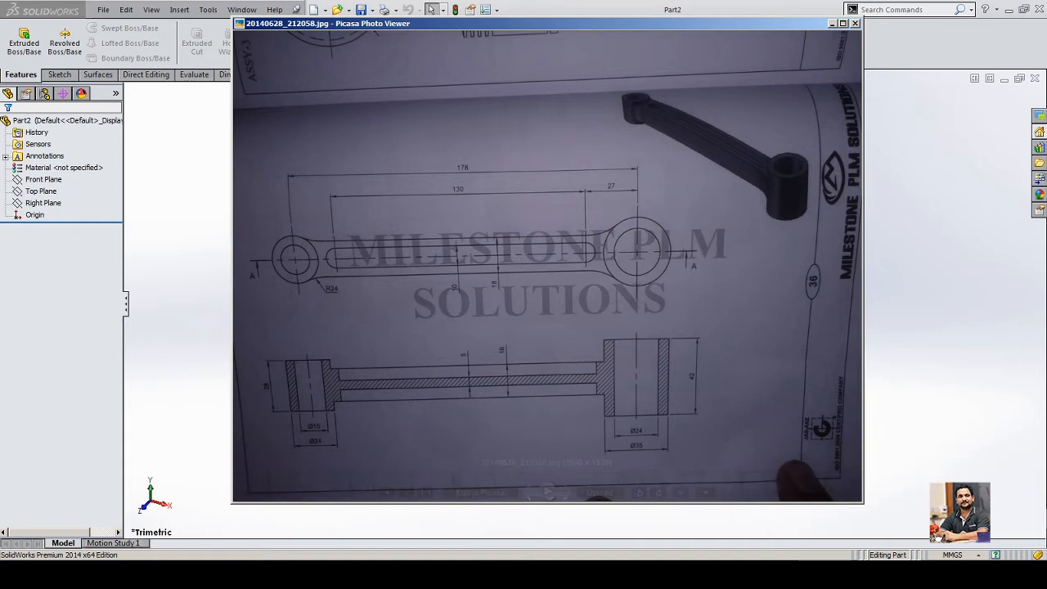
- Dismiss the reference drawing photo and start a new sketch on the Top Plane
key(Escape)
click(41, 194)
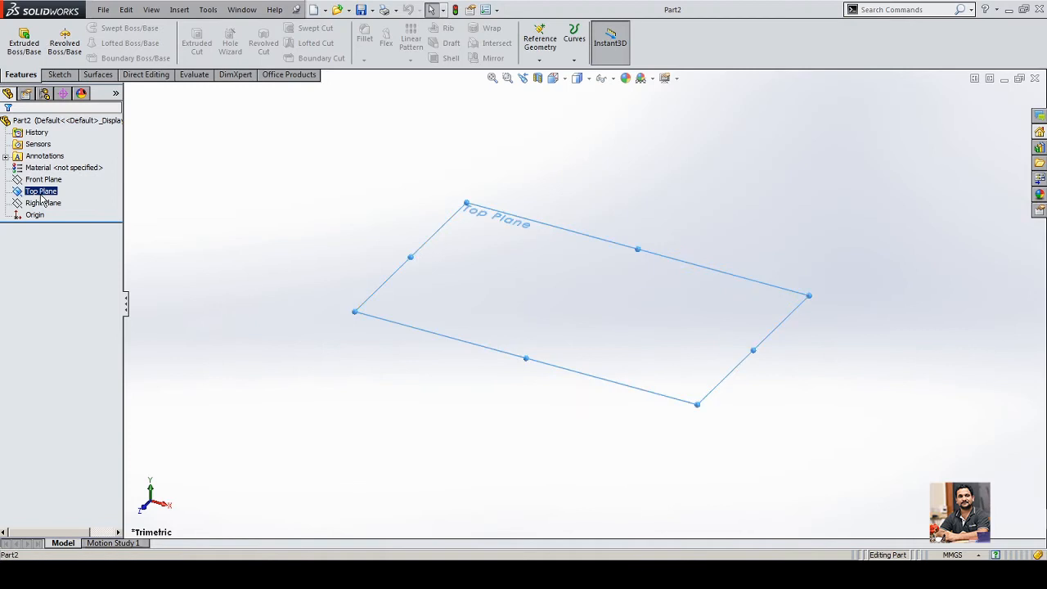
click(50, 178)
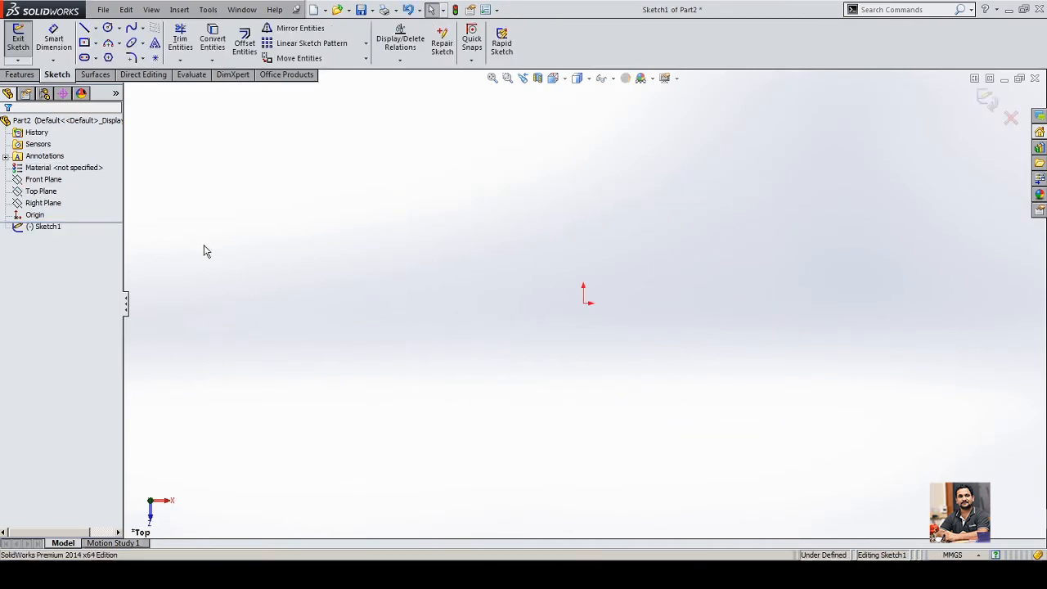
- Check the reference drawing, then sketch a 24 mm diameter circle about 137 mm left of the origin and level with it
click(320, 570)
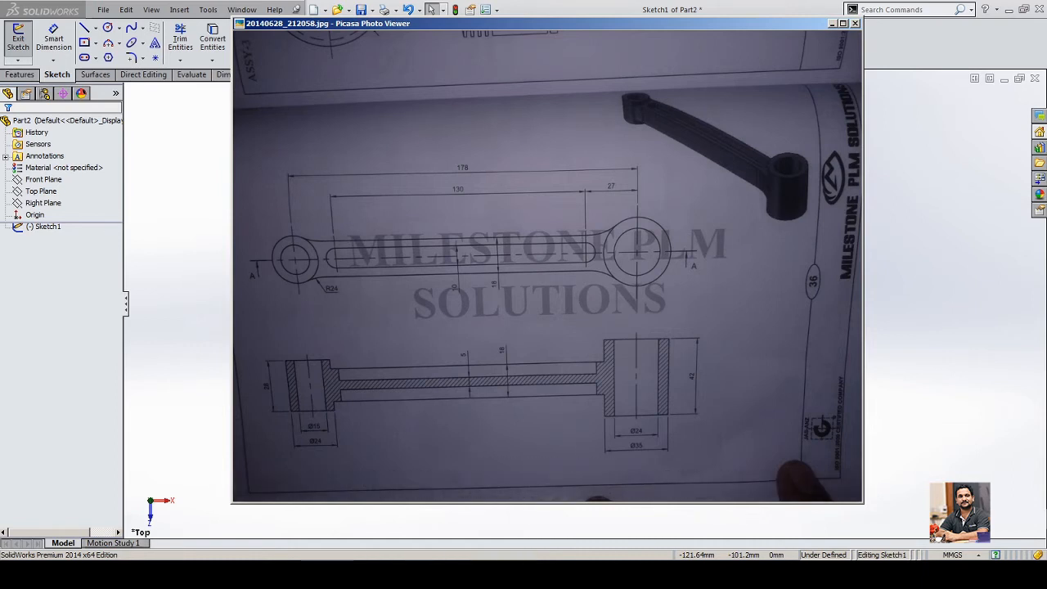
click(883, 337)
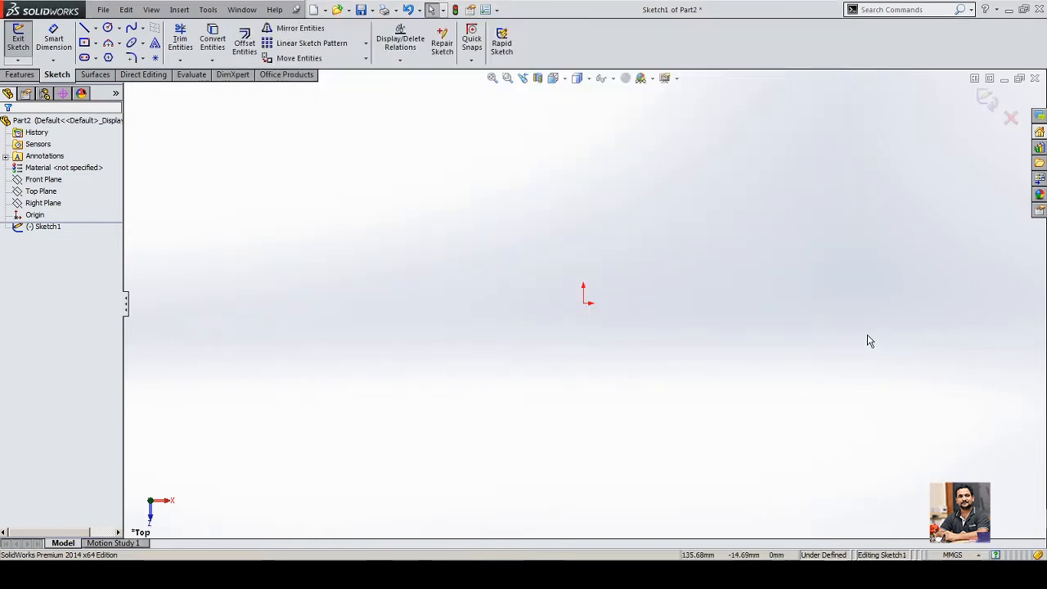
click(108, 27)
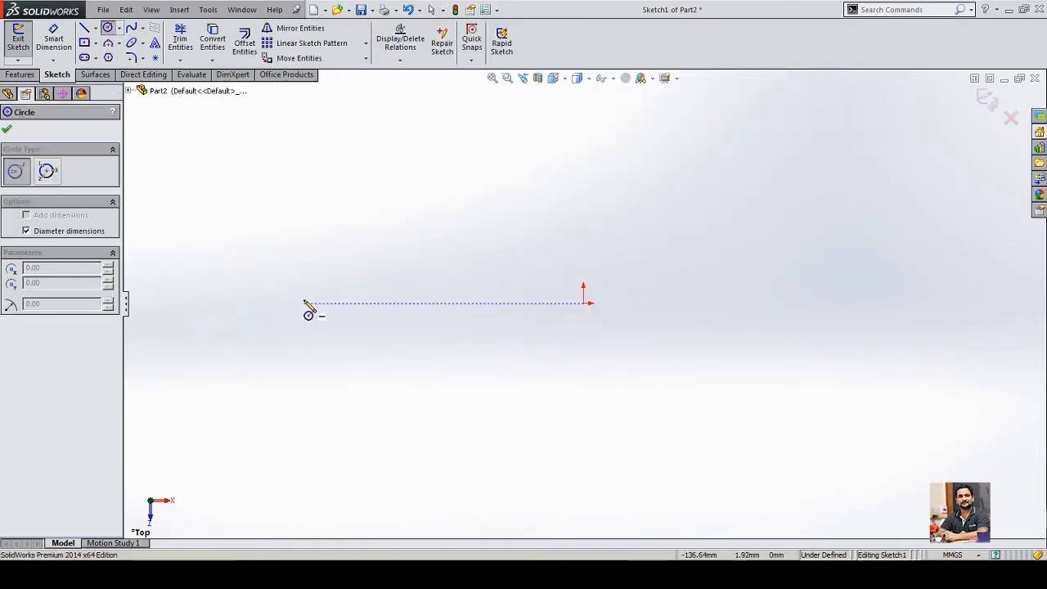
drag(304, 303, 316, 325)
text(2)
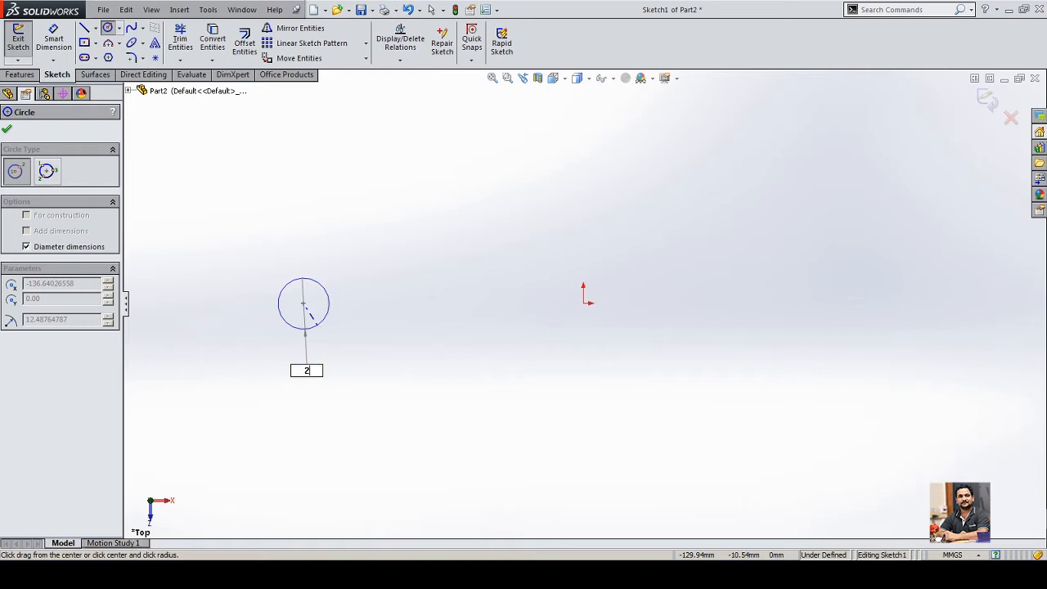
text(4)
key(Return)
- Sketch a circle concentric with the 24 mm circle and set its diameter to 15 mm
drag(303, 304, 375, 360)
text(15)
click(369, 353)
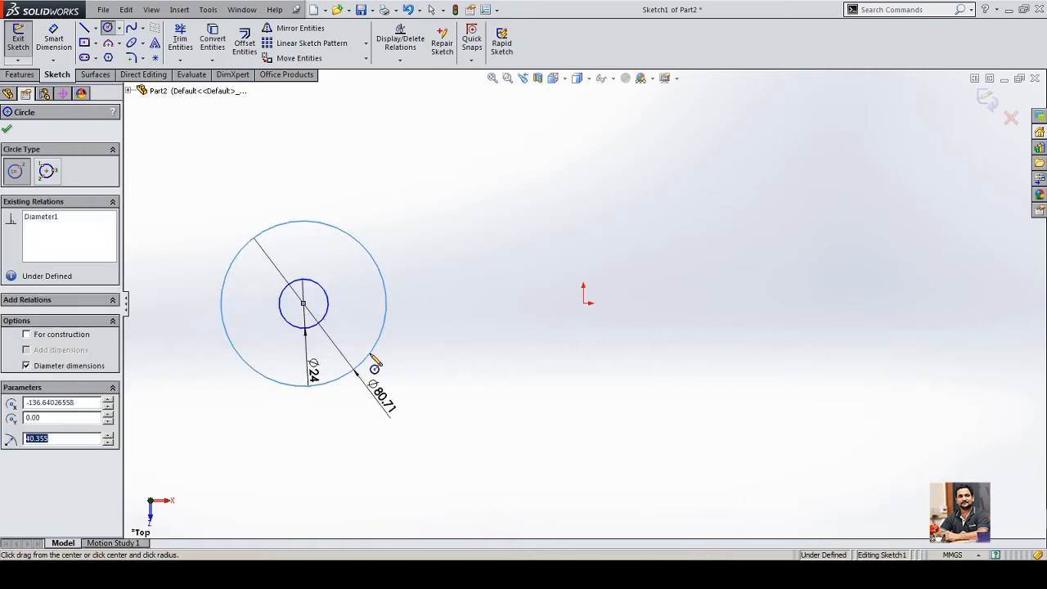
double_click(383, 399)
text(15)
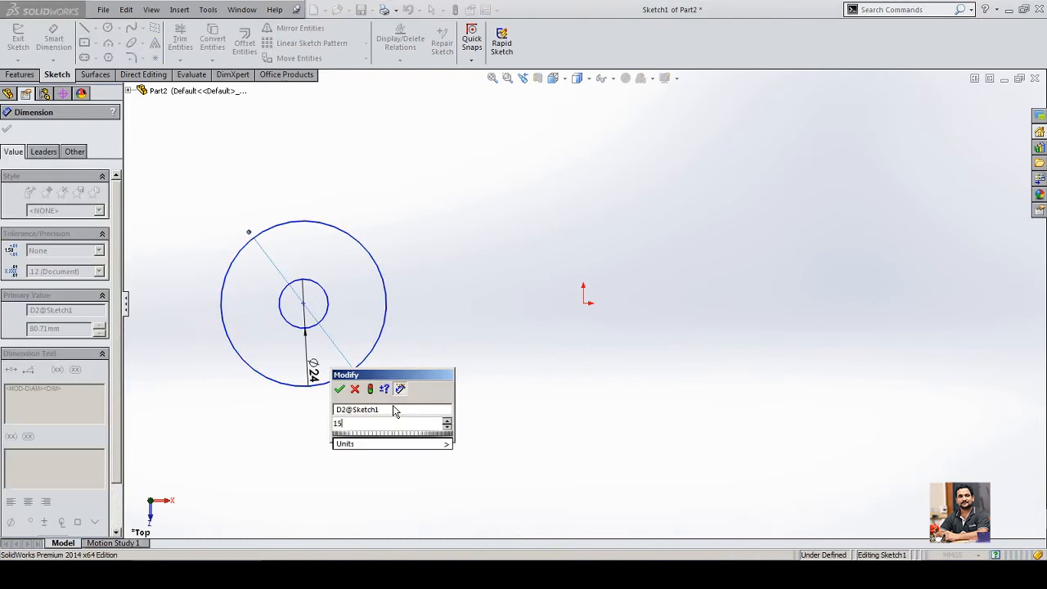
key(Return)
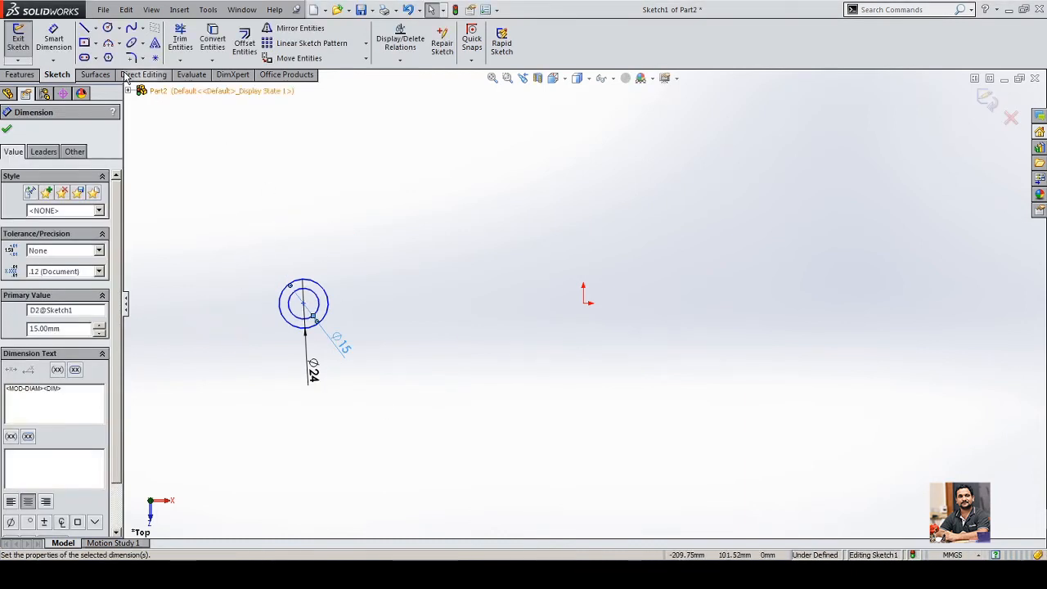
- Sketch two concentric circles, 34.38 mm and 24 mm in diameter, about 92 mm right of the origin and level with it
click(107, 31)
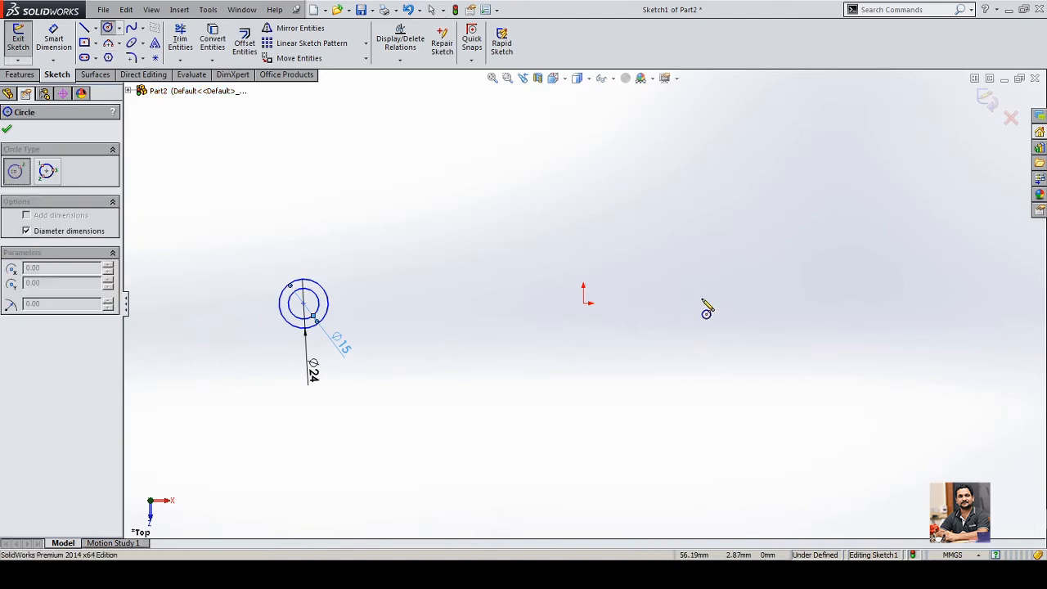
click(771, 304)
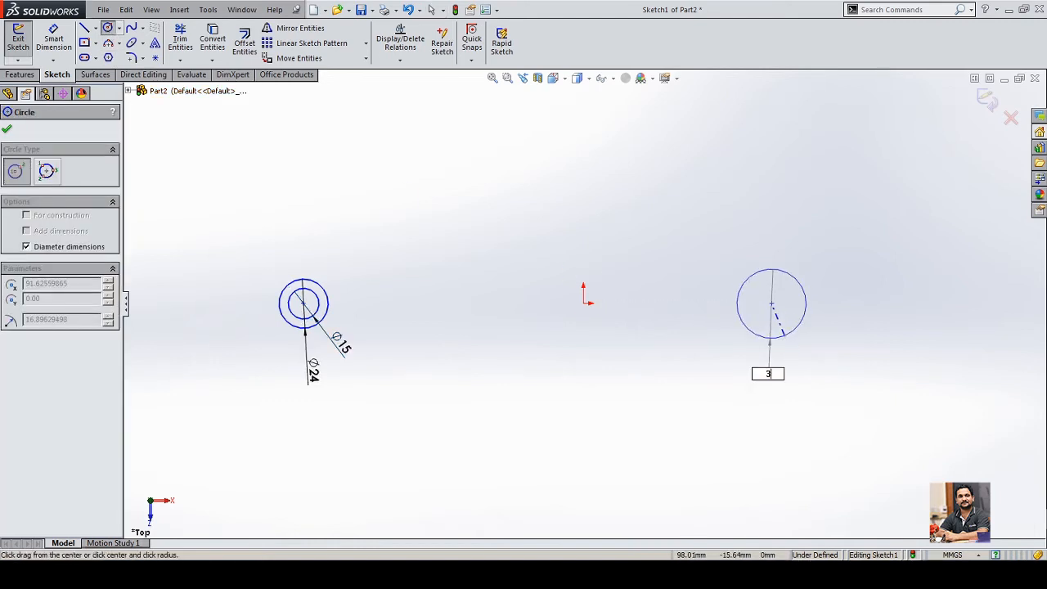
click(783, 337)
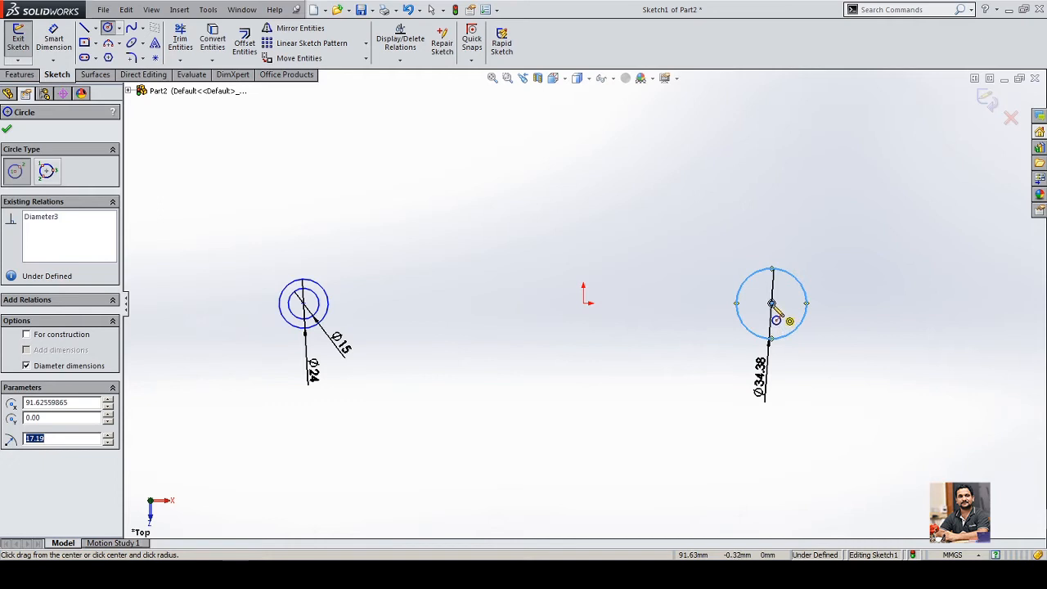
click(771, 304)
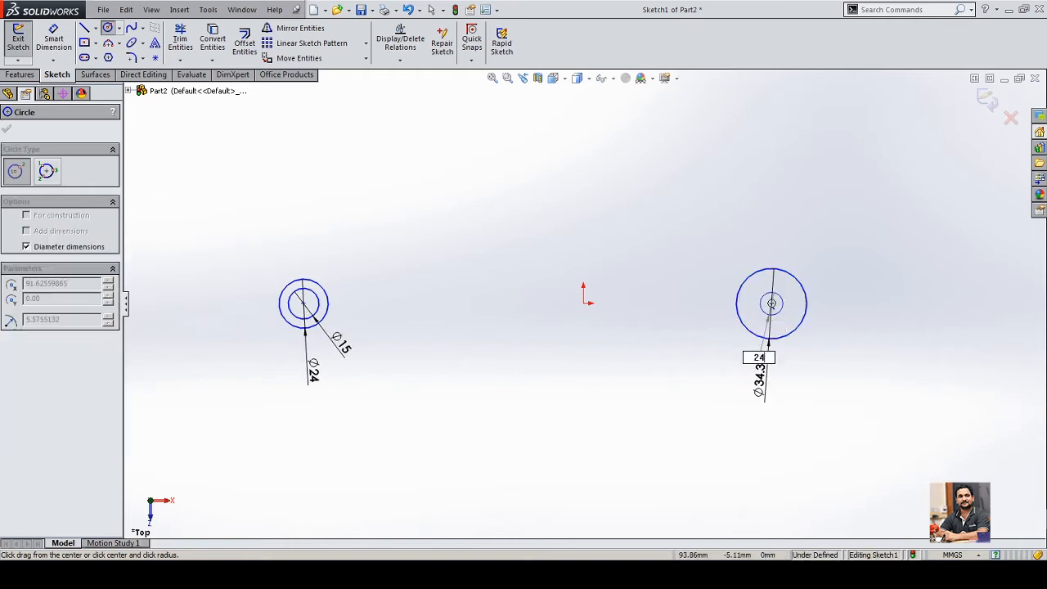
click(780, 327)
key(Escape)
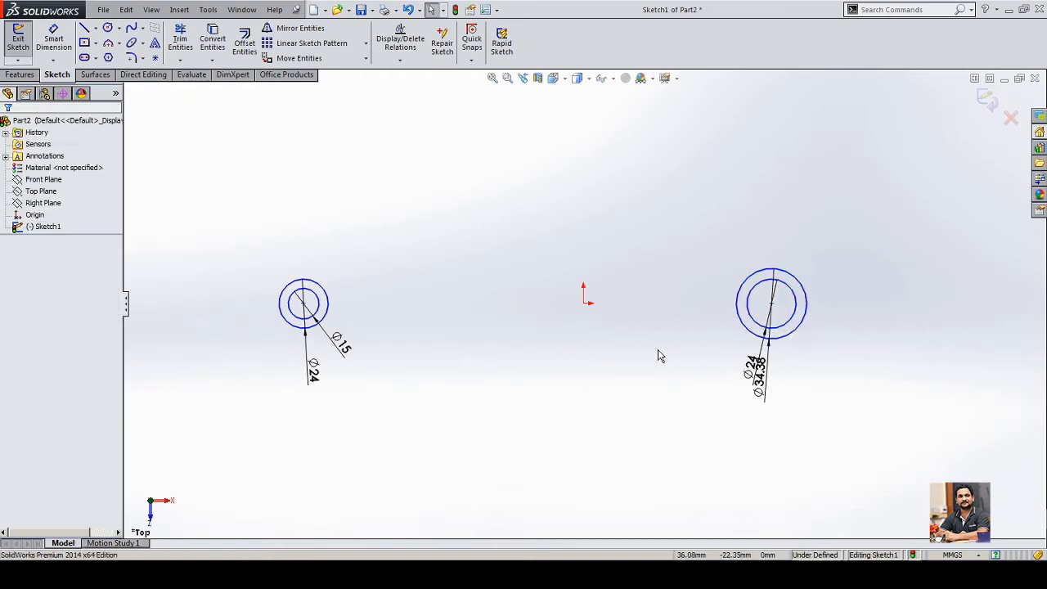
- Consult the reference drawing and apply a horizontal relation to both circle centres and the origin
key(alt+Tab)
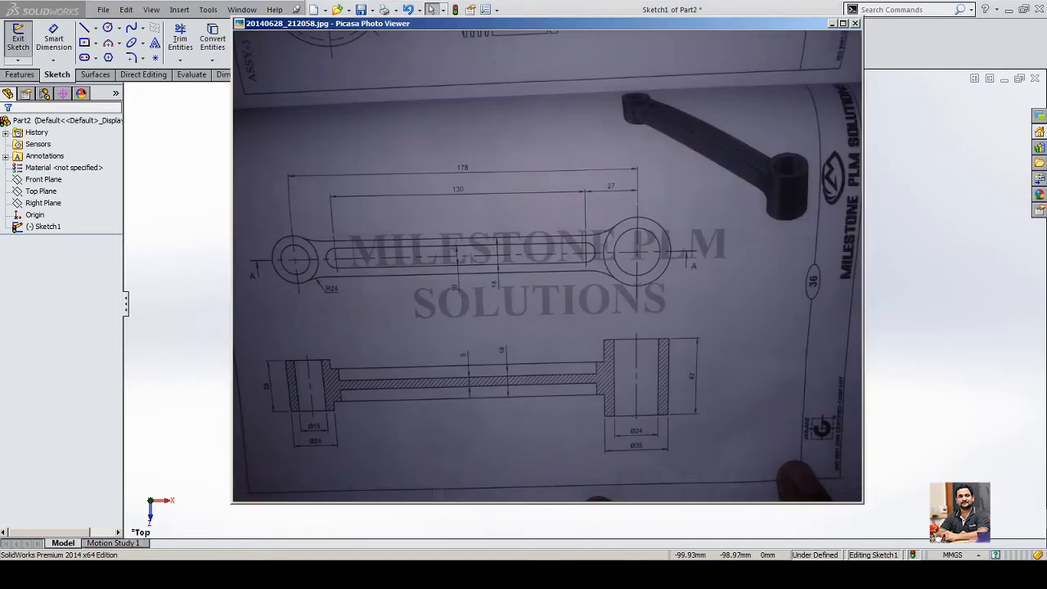
click(883, 372)
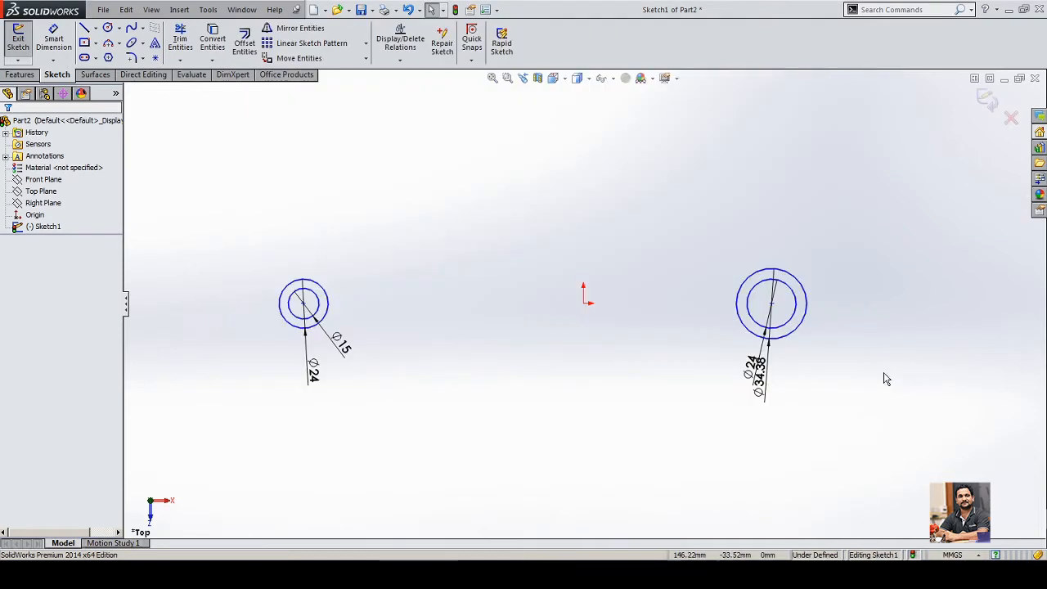
right_drag(882, 467, 884, 59)
key(Escape)
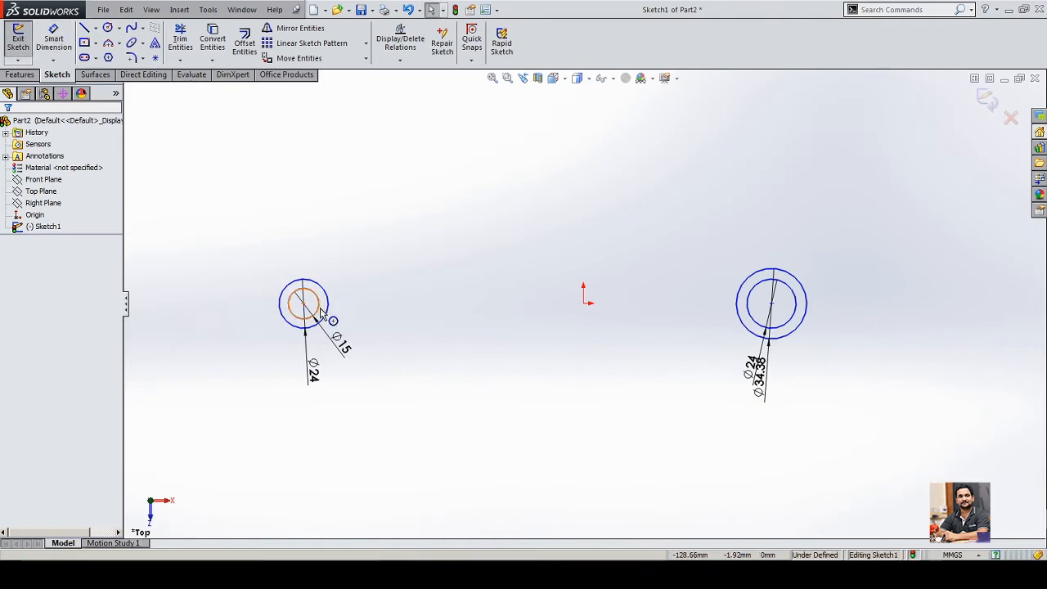
click(304, 304)
ctrl+click(583, 303)
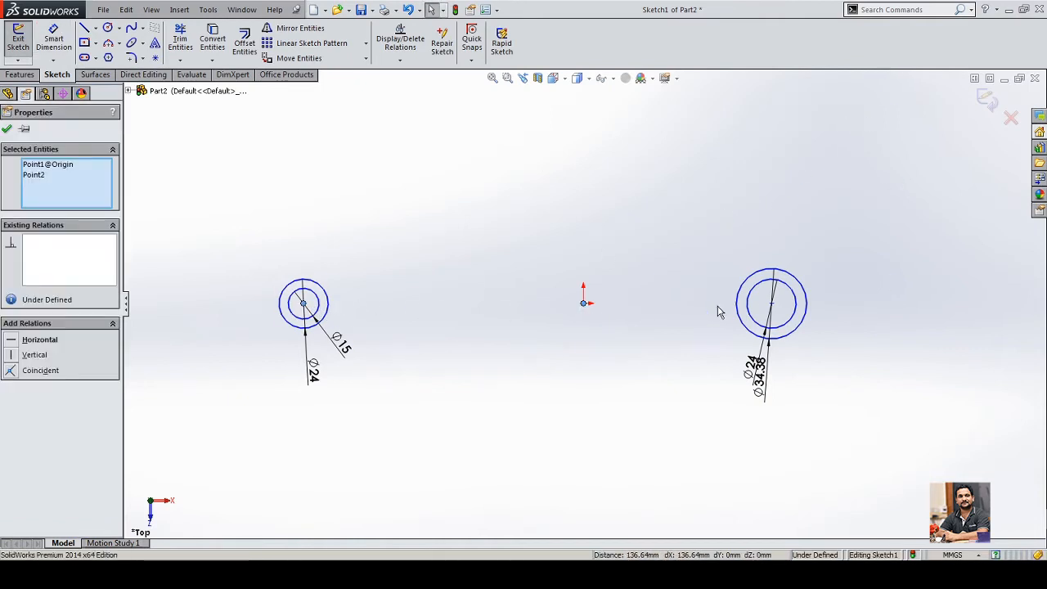
ctrl+click(771, 304)
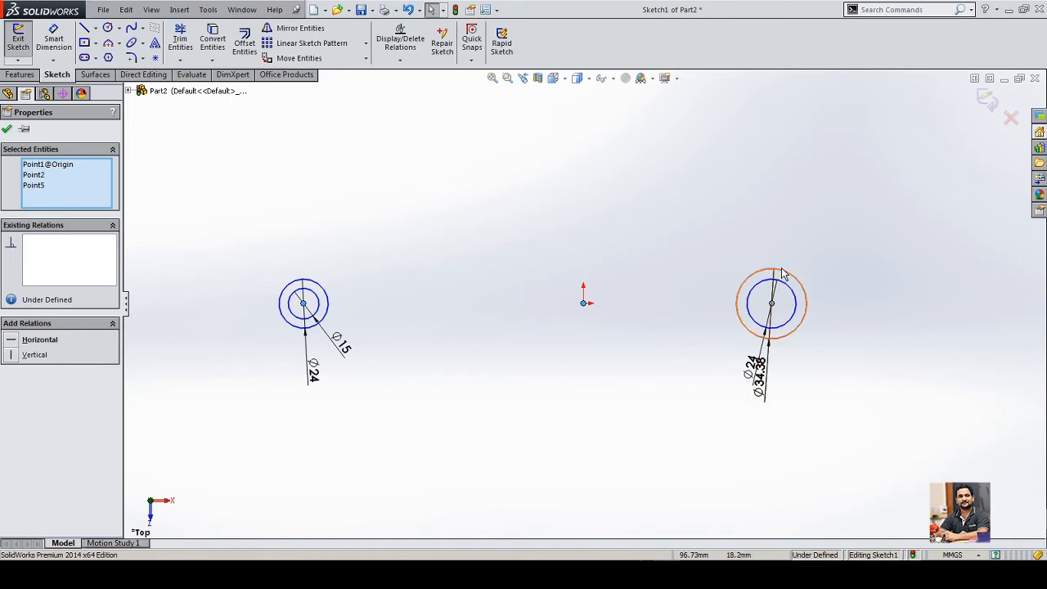
click(802, 251)
click(628, 356)
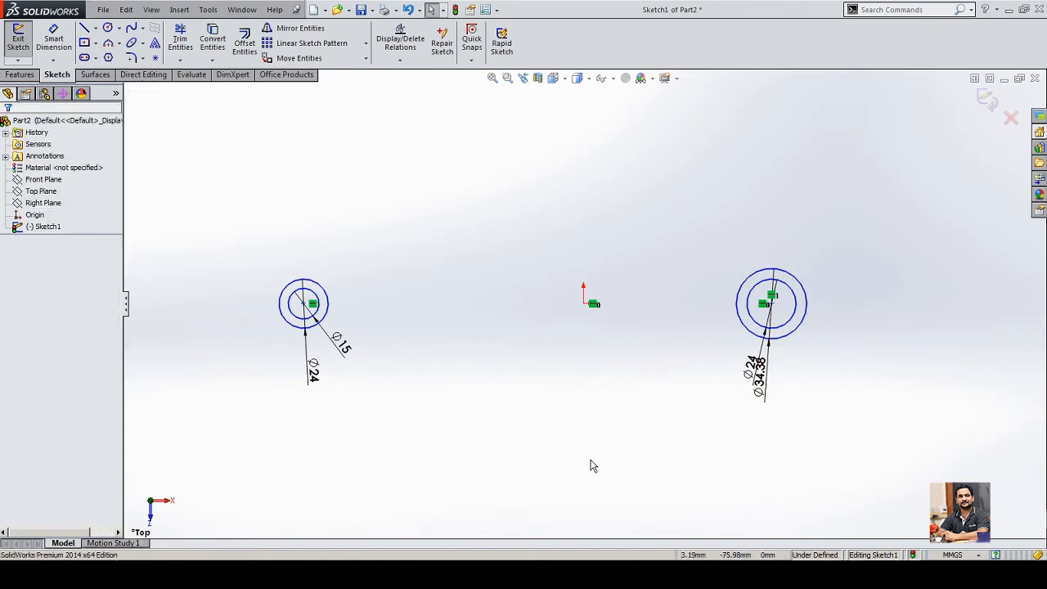
- Dimension the distance between the centres of the two circle pairs as 178 mm
right_drag(590, 461, 591, 408)
click(304, 304)
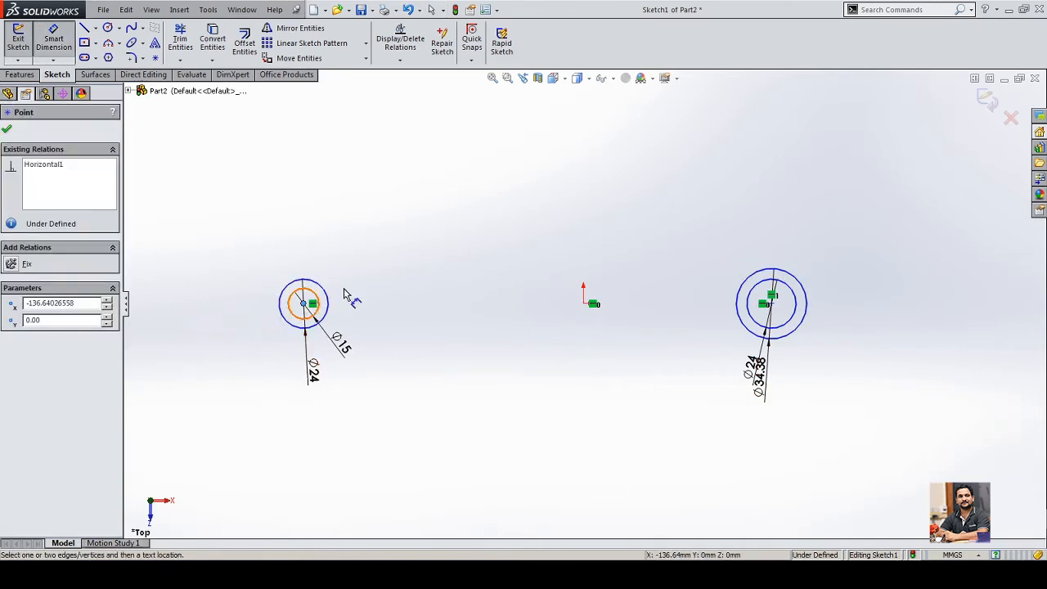
click(770, 304)
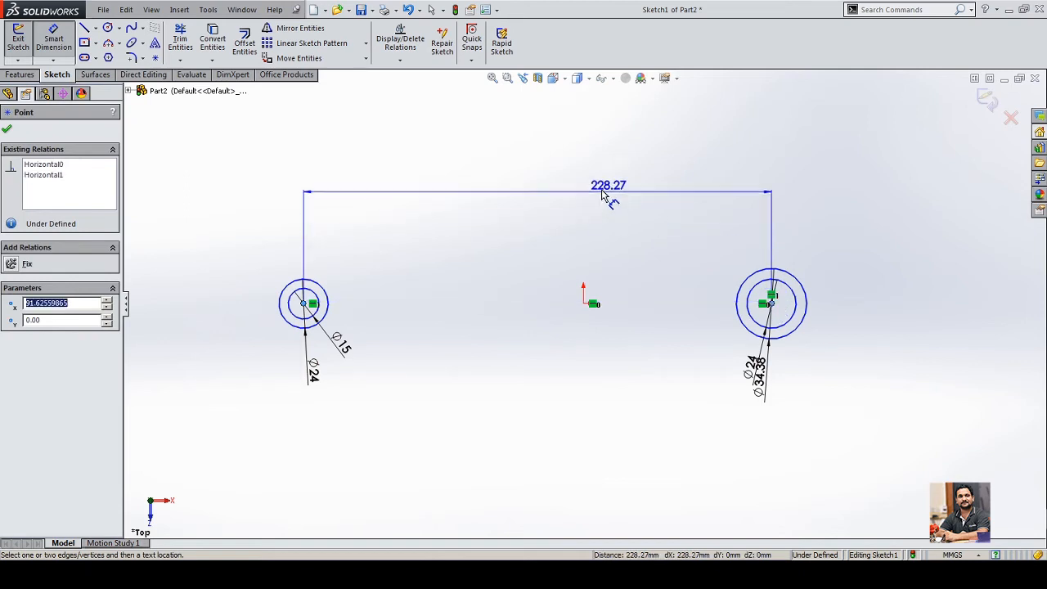
click(563, 175)
text(178)
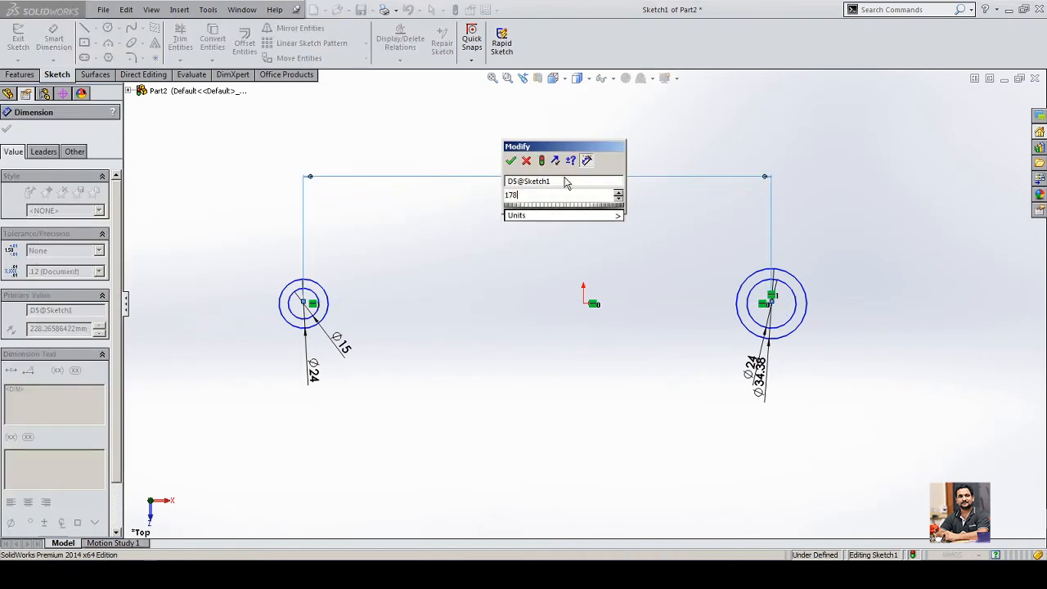
key(Return)
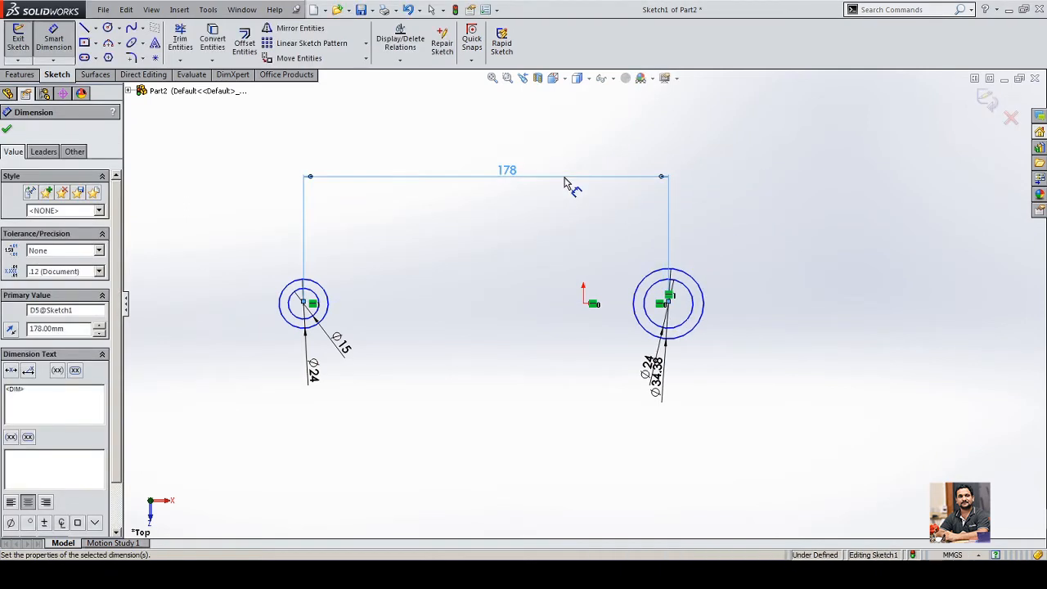
- Recheck the reference drawing and draw a vertical construction line about 36 mm long upward from the origin
key(alt+Tab)
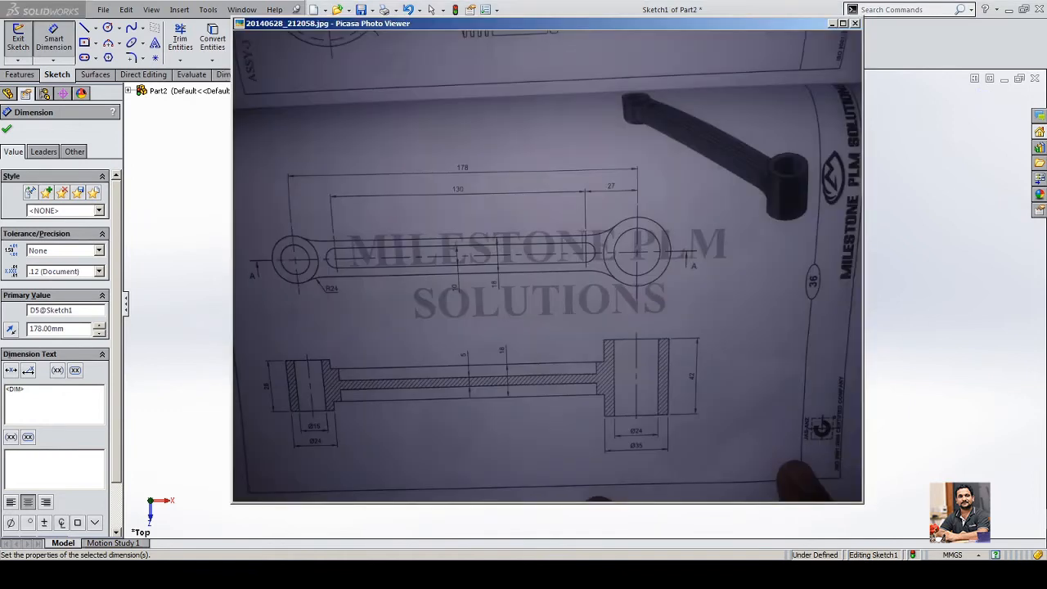
key(alt+Tab)
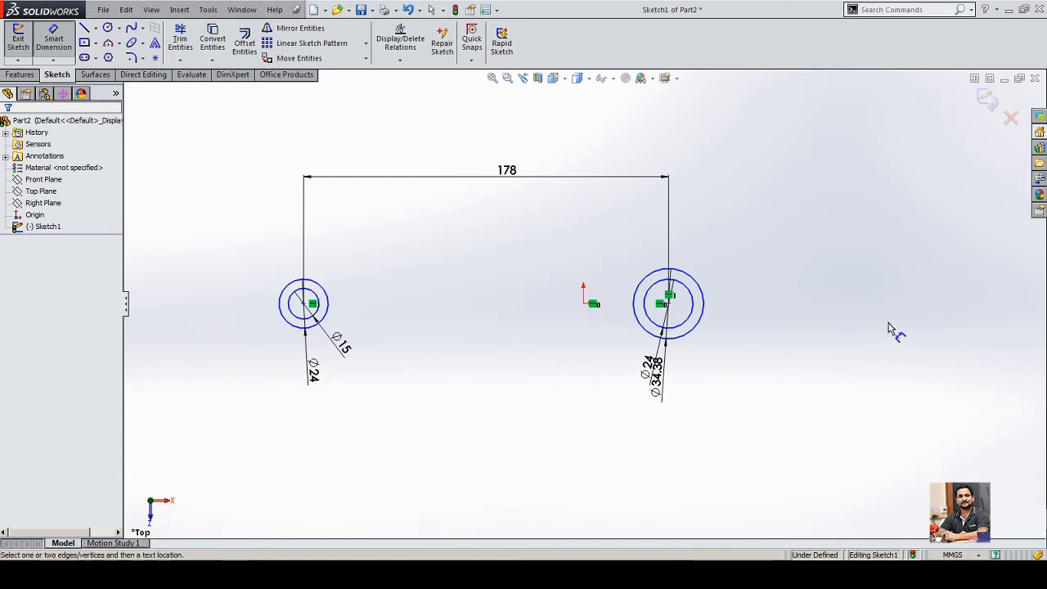
key(Escape)
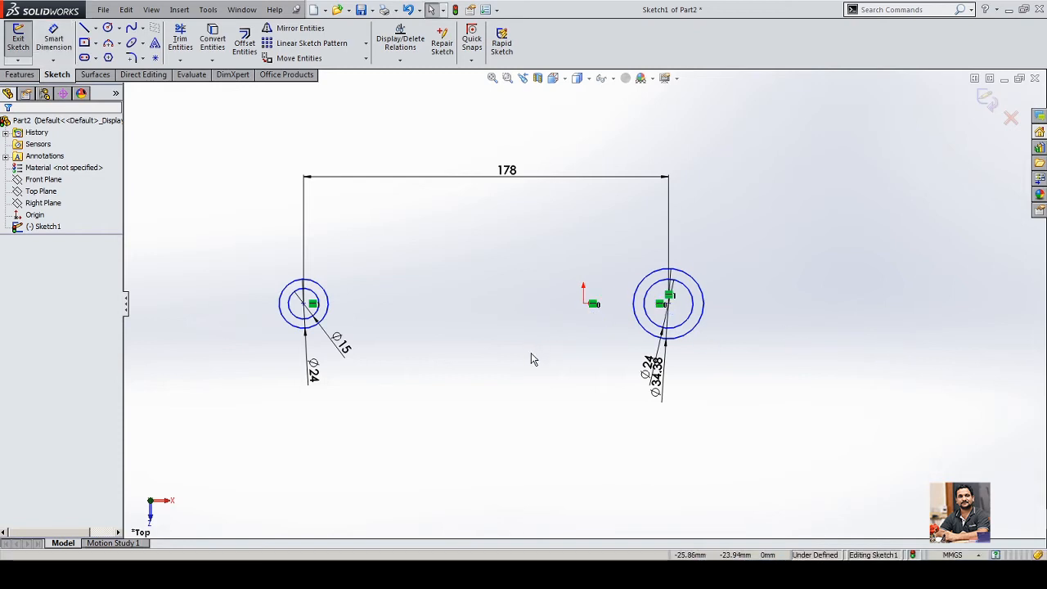
key(l)
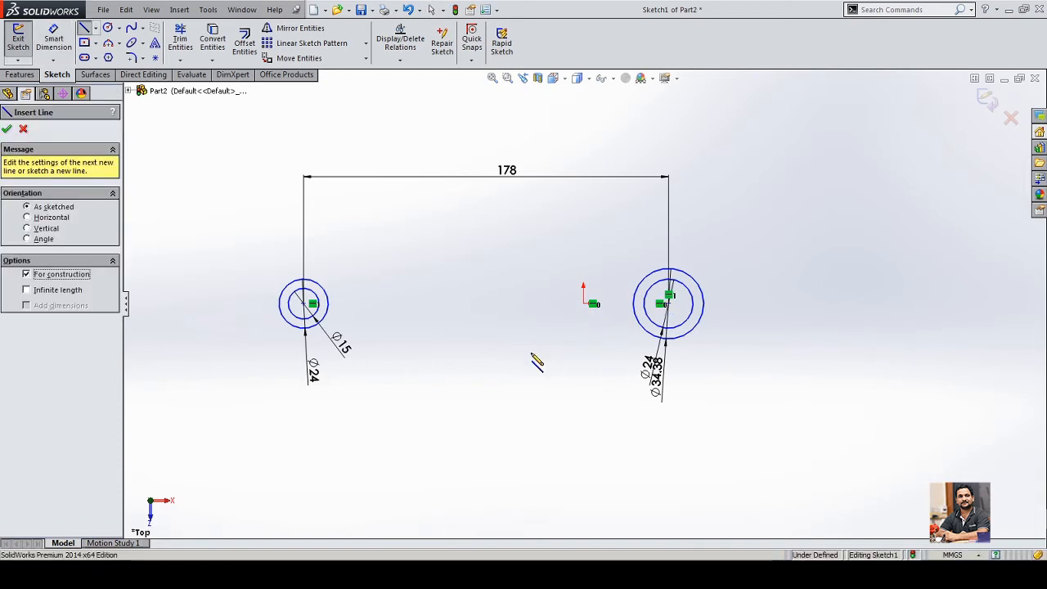
click(584, 305)
click(584, 231)
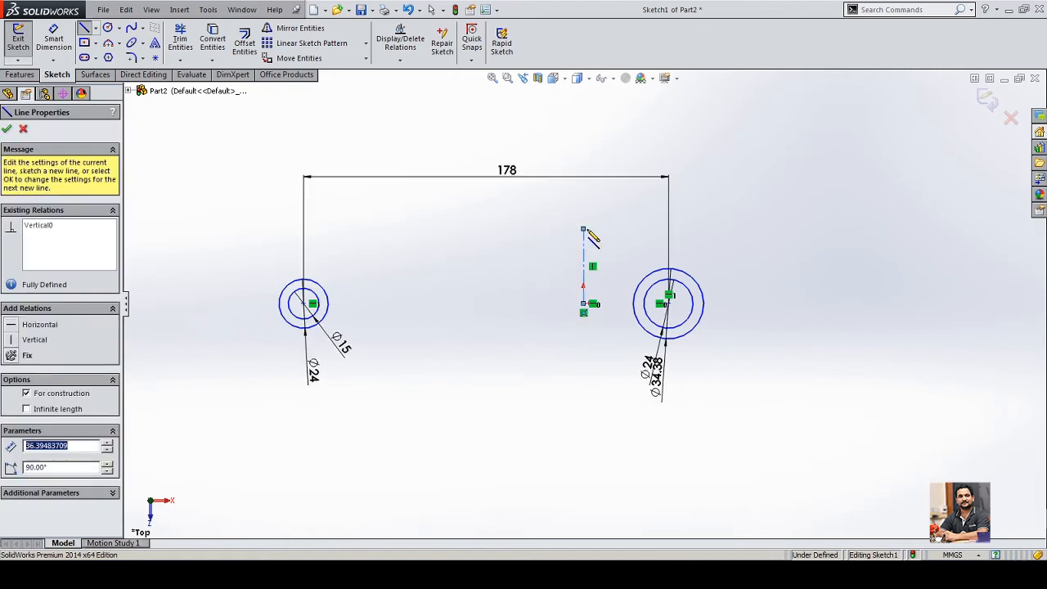
key(Escape)
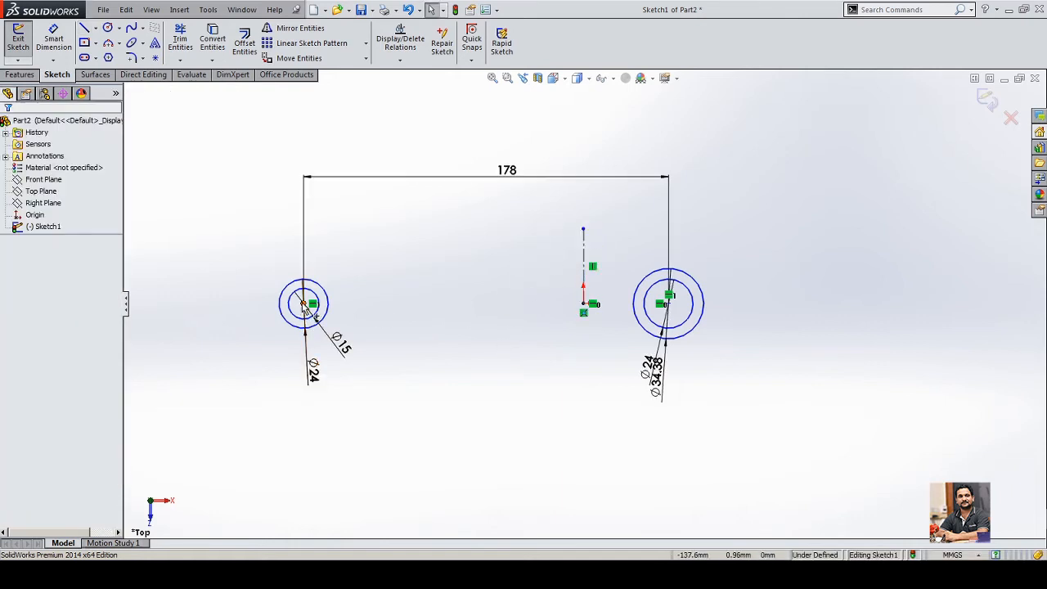
- Apply a symmetric relation to the two outer circles about the vertical construction line
click(293, 331)
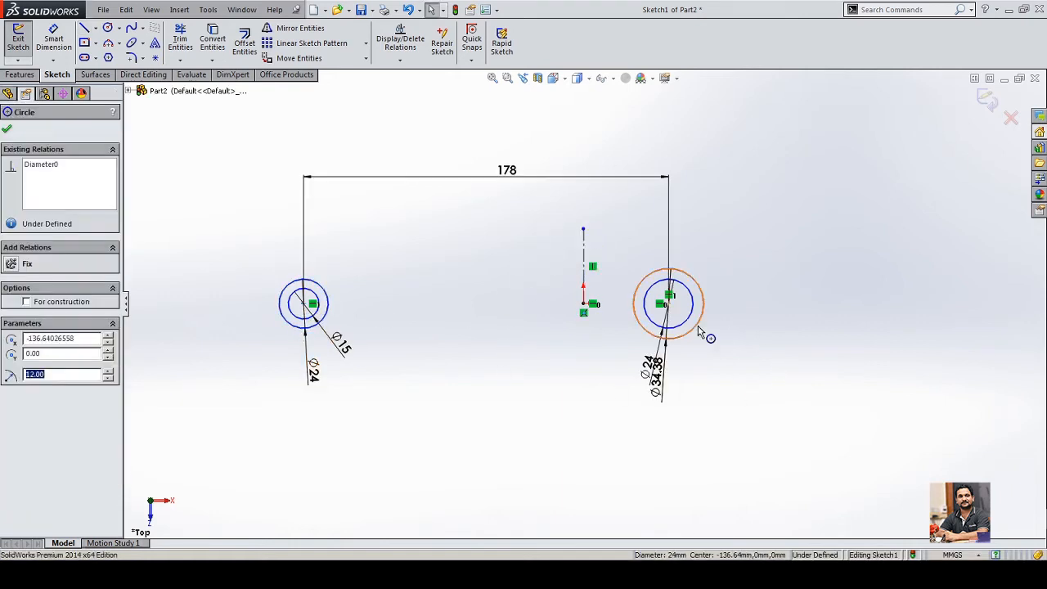
ctrl+click(694, 329)
ctrl+click(585, 253)
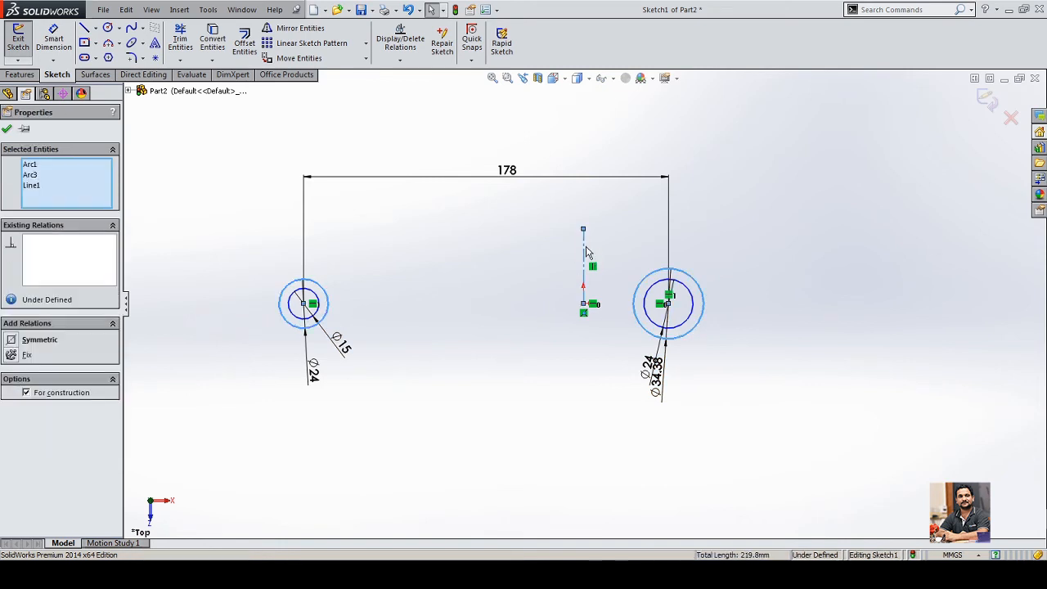
click(617, 193)
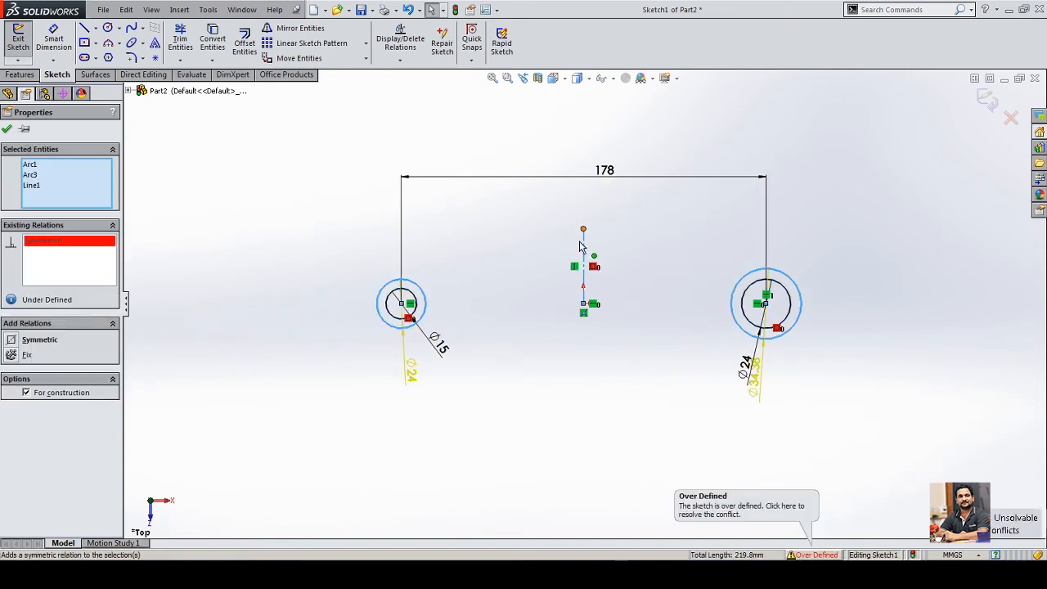
click(500, 364)
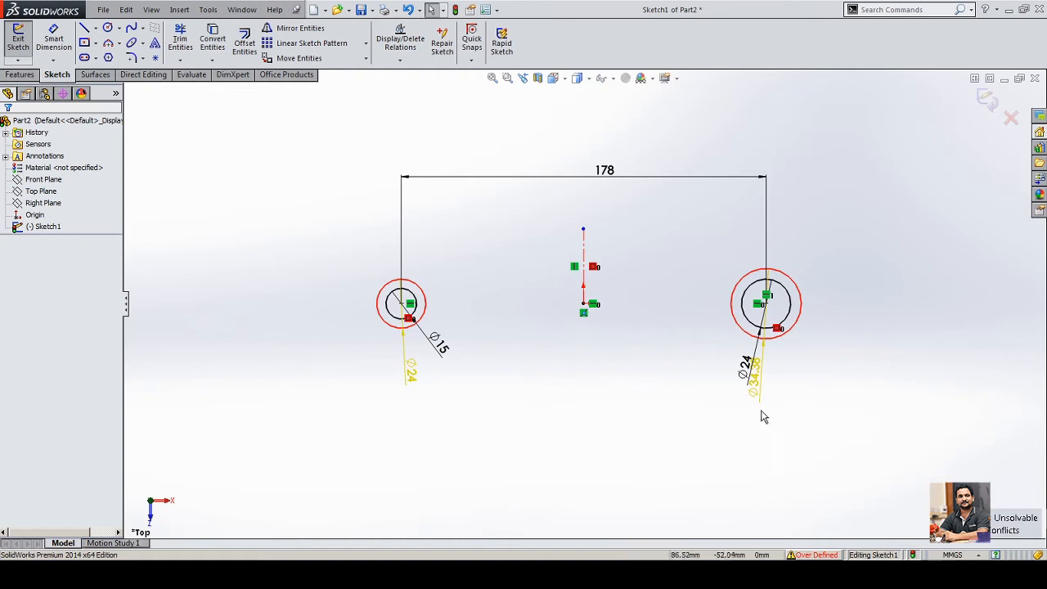
- Move the 34.38 mm diameter dimension of the right outer circle clear of the neighbouring 24 mm dimension
drag(754, 387, 863, 369)
click(817, 446)
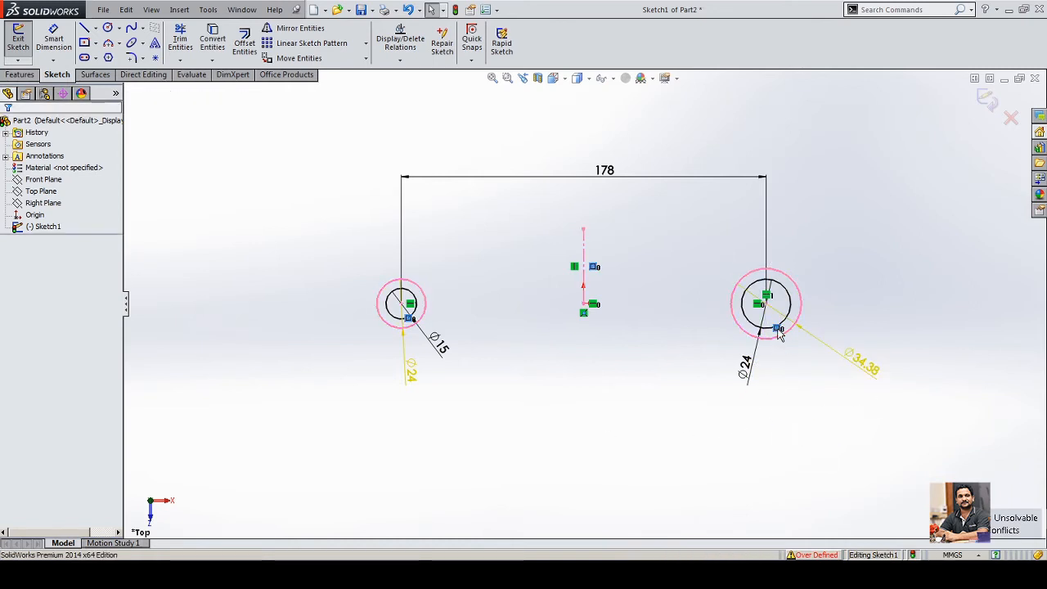
- Delete the symmetric relation on the outer circles and make the two circle centres symmetric about the vertical construction line
click(778, 329)
key(Delete)
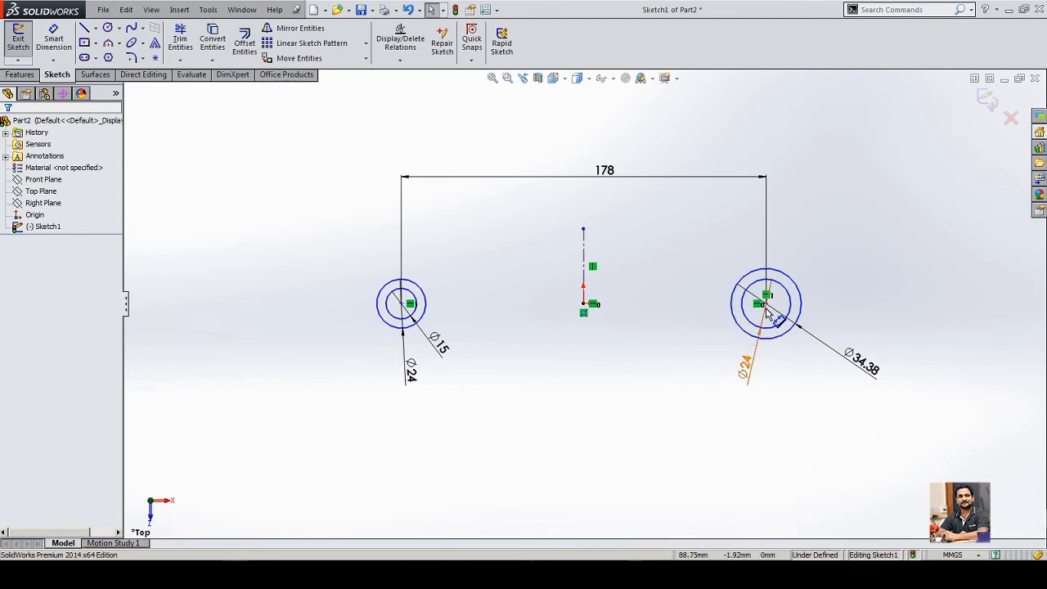
click(765, 304)
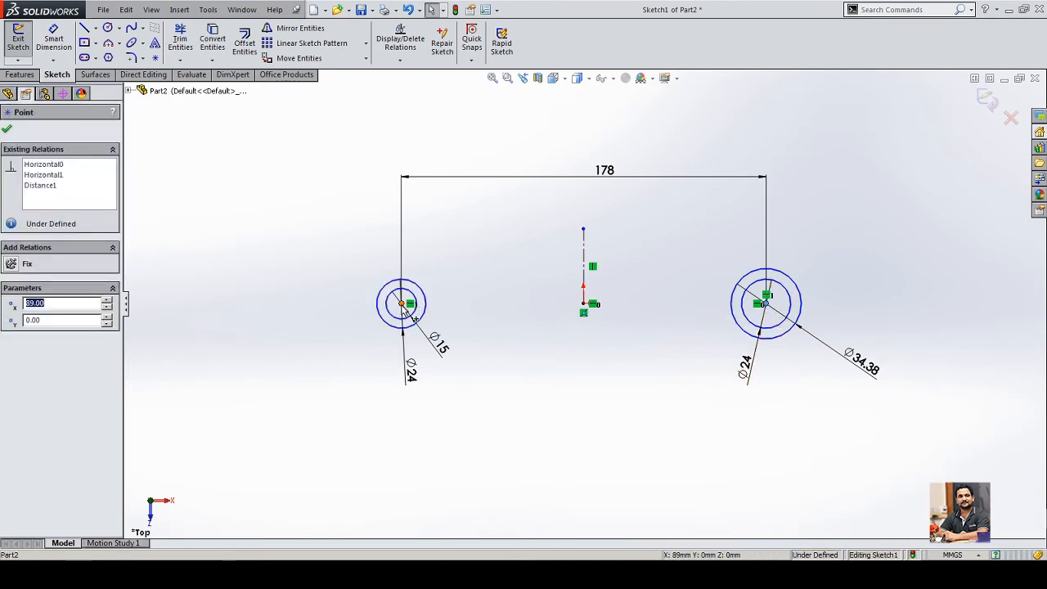
ctrl+click(401, 304)
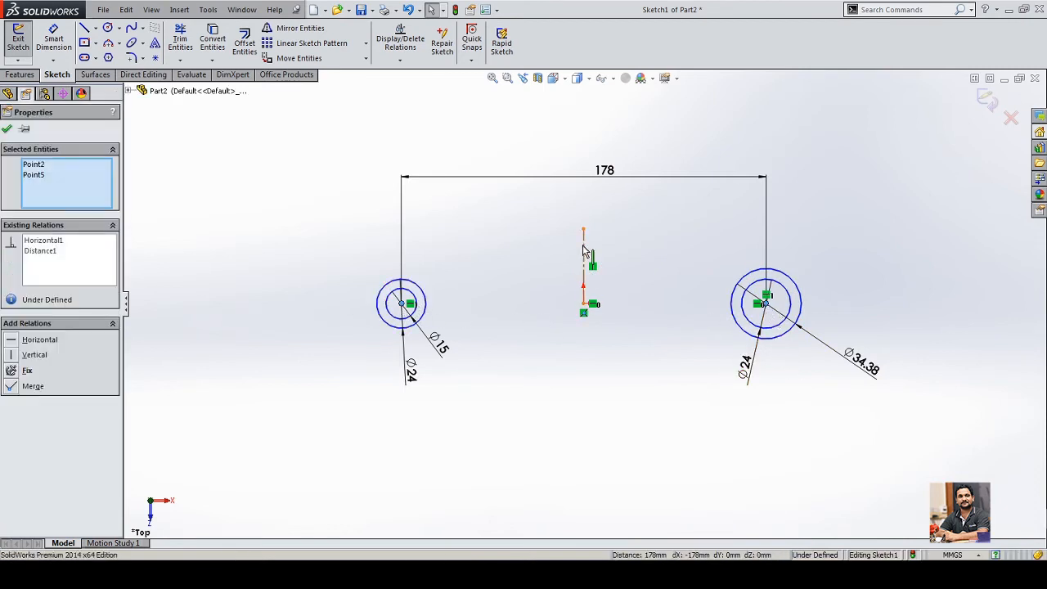
ctrl+click(583, 250)
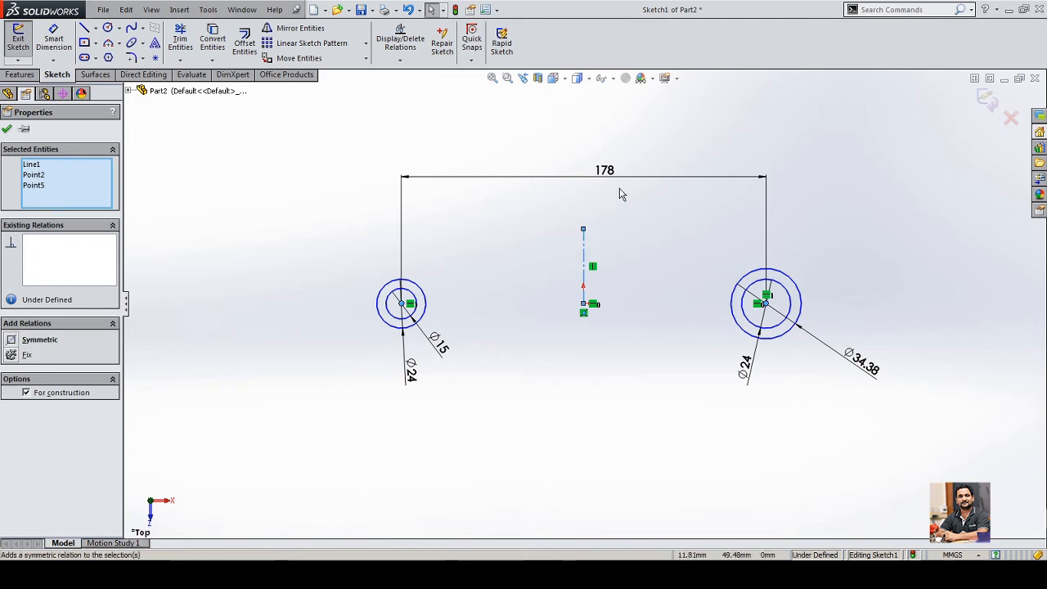
click(619, 420)
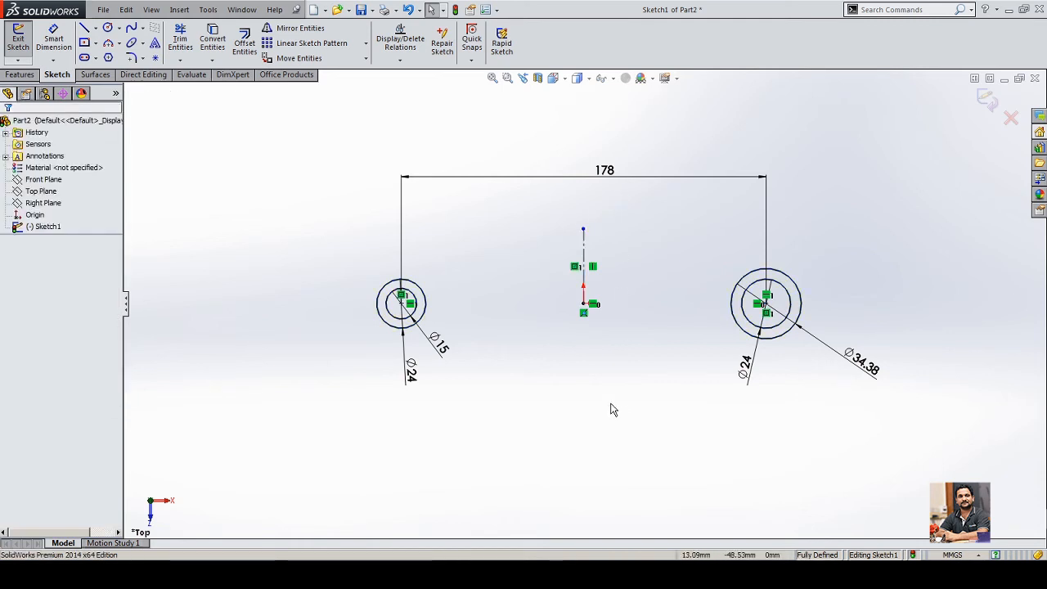
- Set the diameter of the right outer circle to 35 mm
double_click(865, 362)
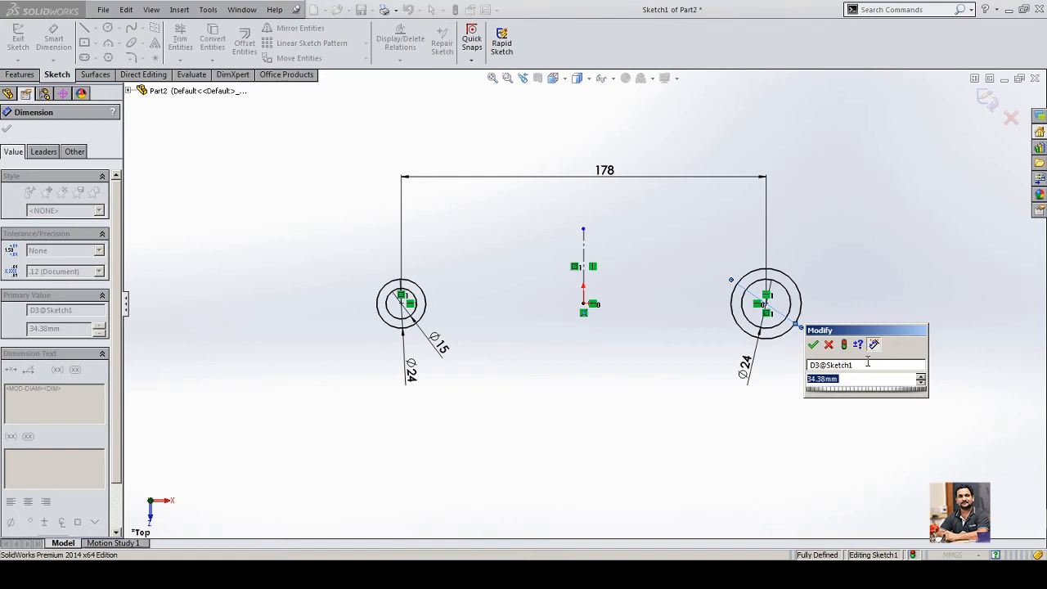
text(35)
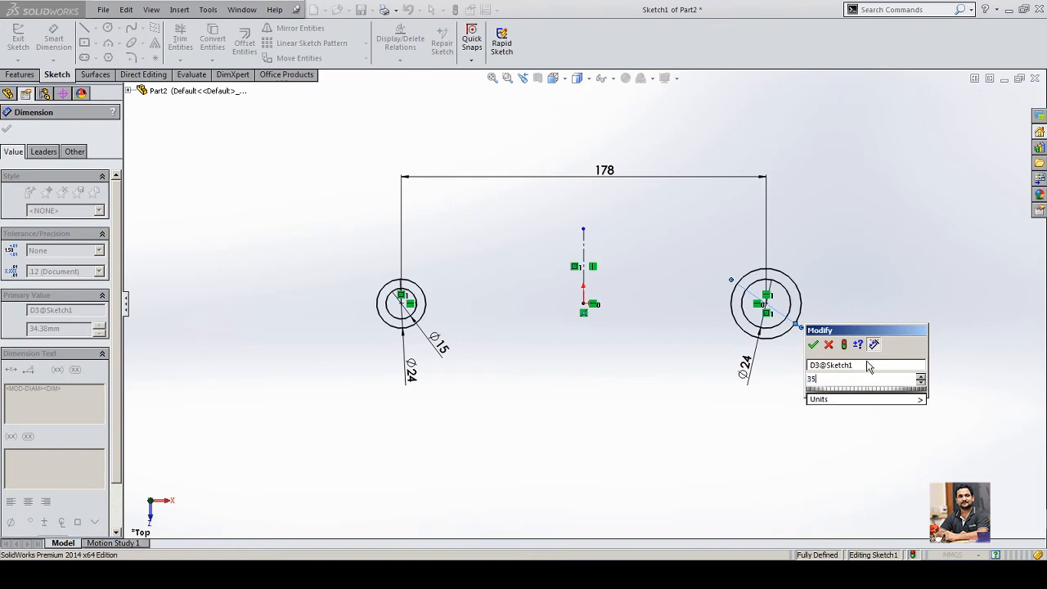
key(Return)
click(895, 305)
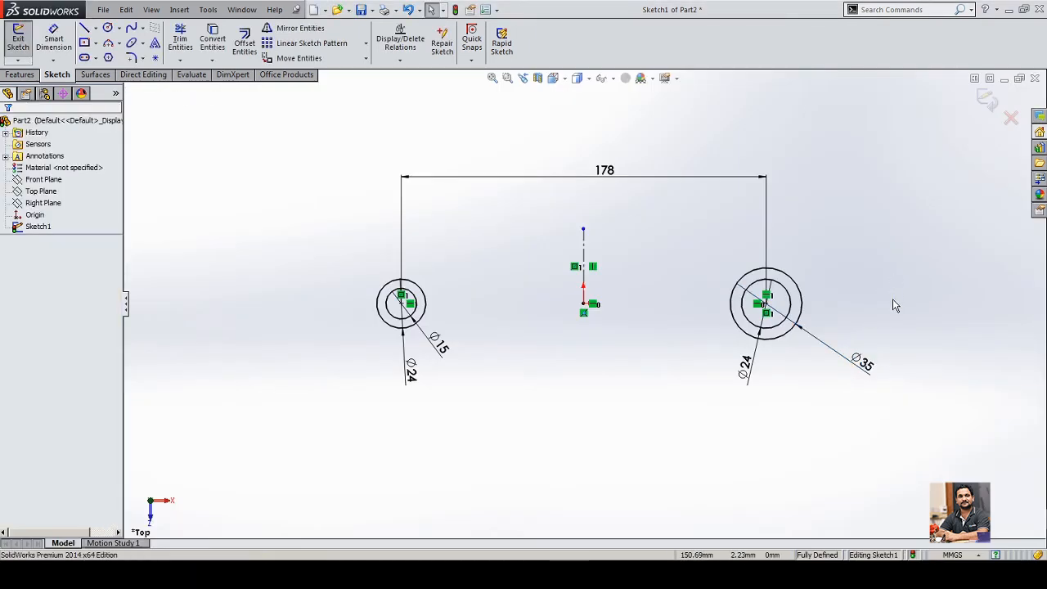
- Recheck the plan and section views in the reference drawing and close the ring profile sketch
key(alt+Tab)
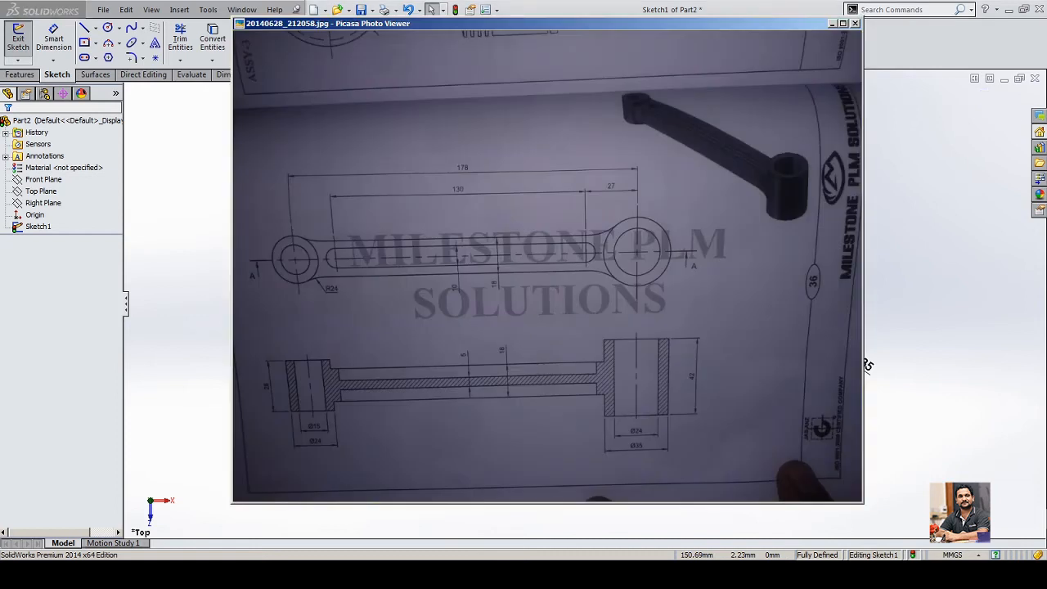
key(alt+Tab)
key(alt+Tab)
scroll(283, 404, up, 4)
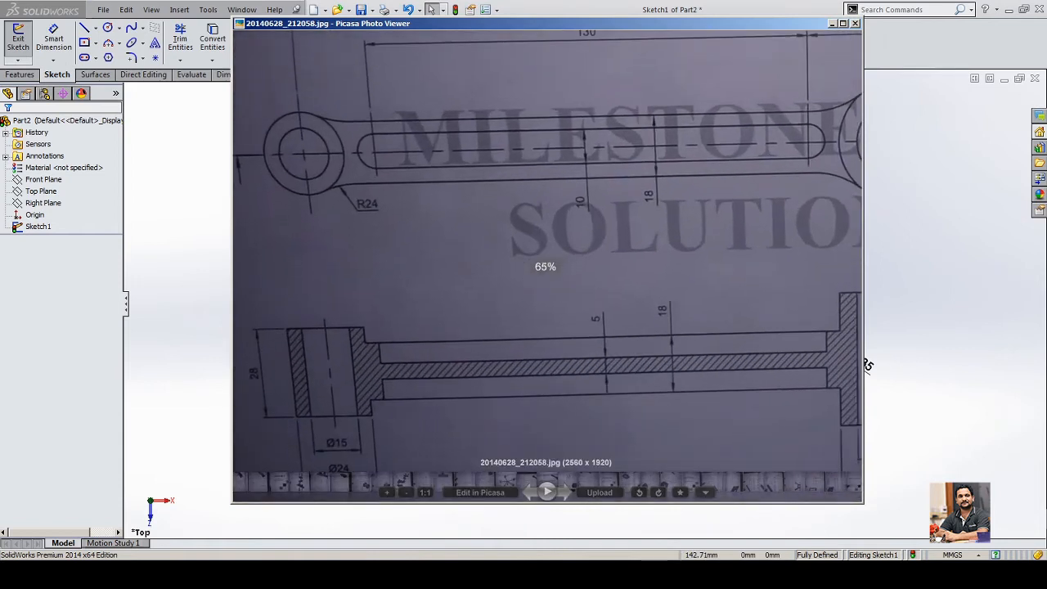
scroll(865, 361, down, 4)
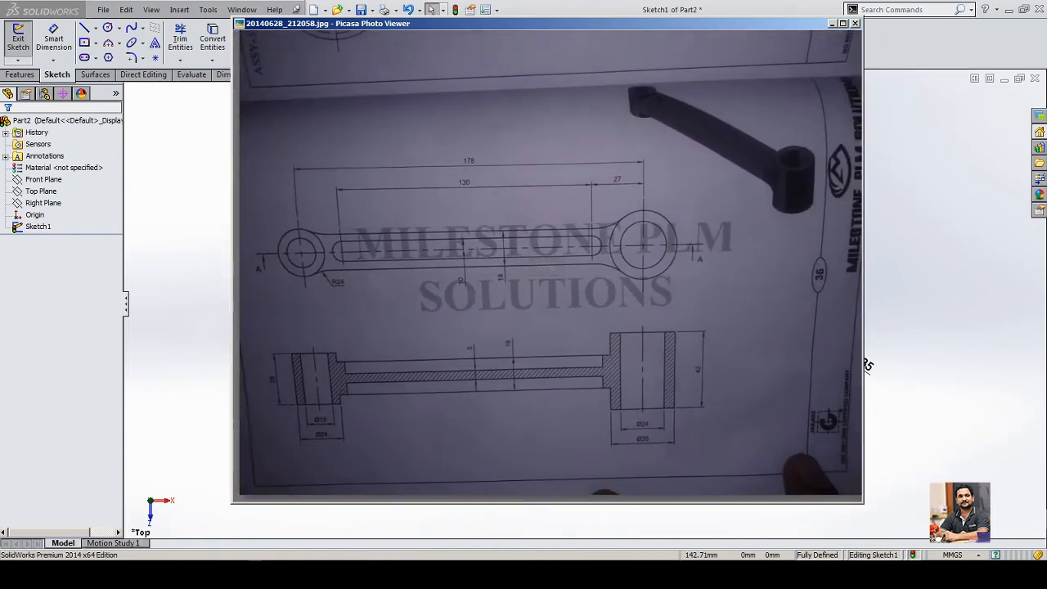
key(Escape)
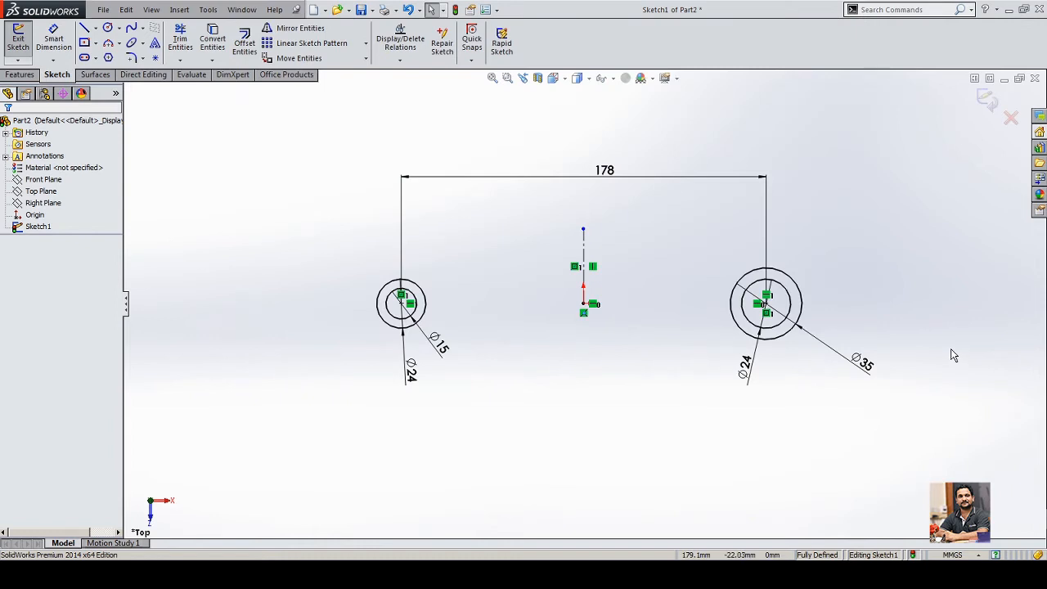
click(977, 101)
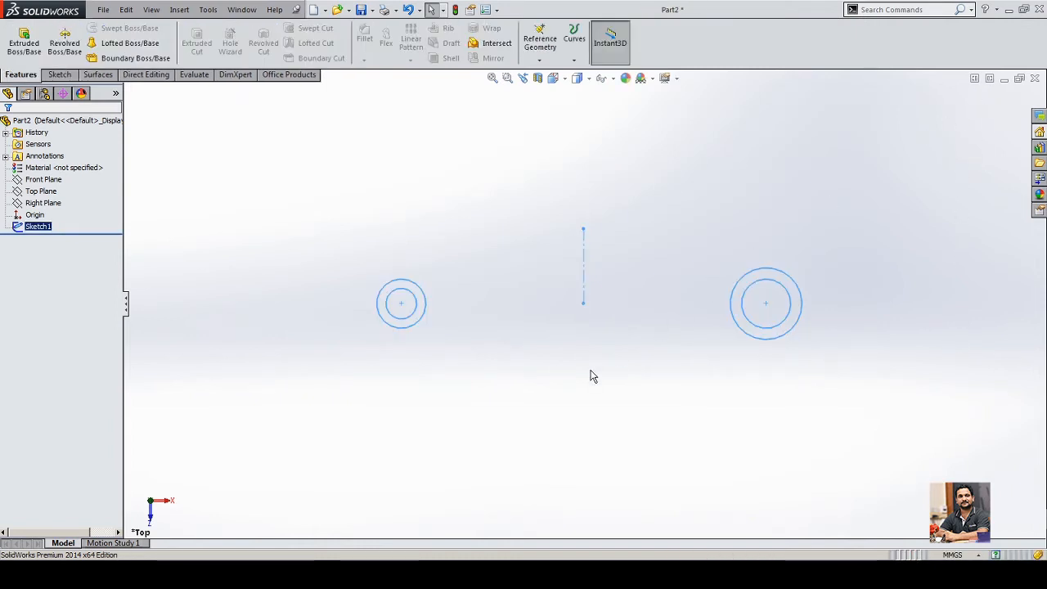
- Start a boss extrusion of the sketch and limit its contours to the ring region between the 15 mm and 24 mm circles
key(ctrl+7)
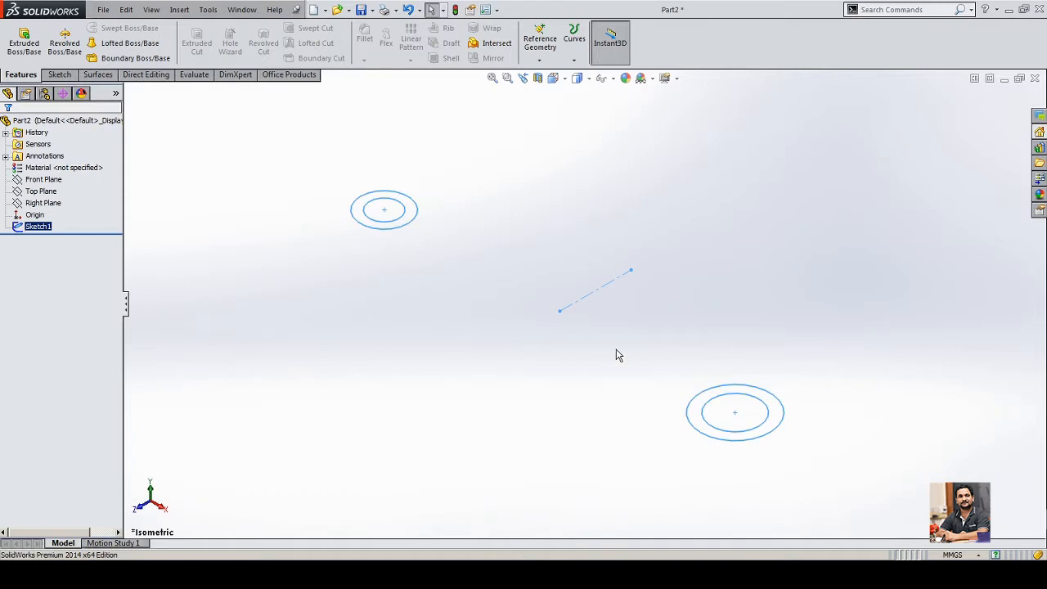
click(35, 51)
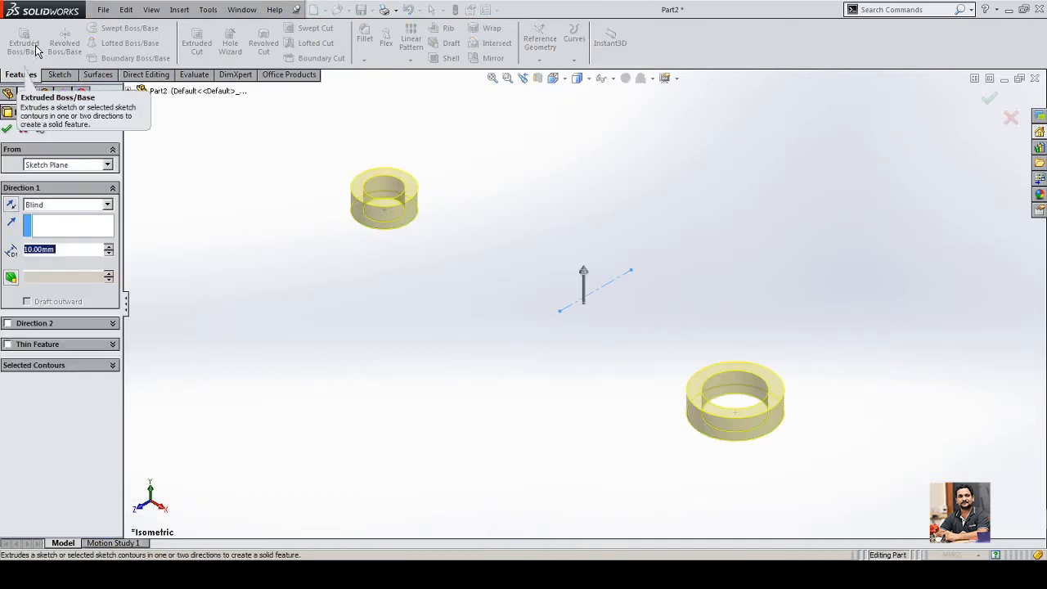
click(62, 366)
right_click(64, 395)
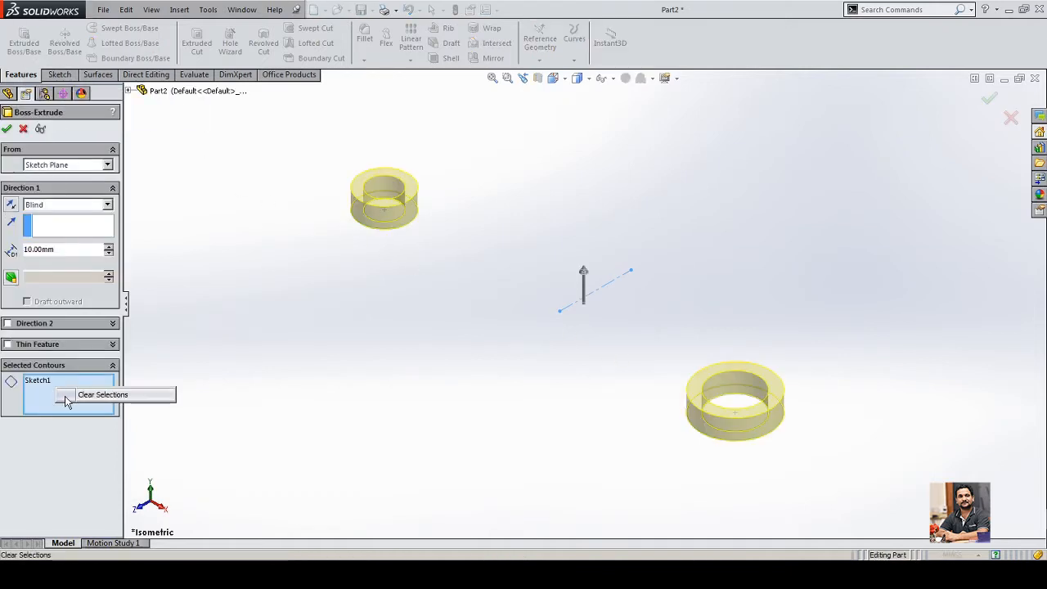
click(78, 395)
click(356, 224)
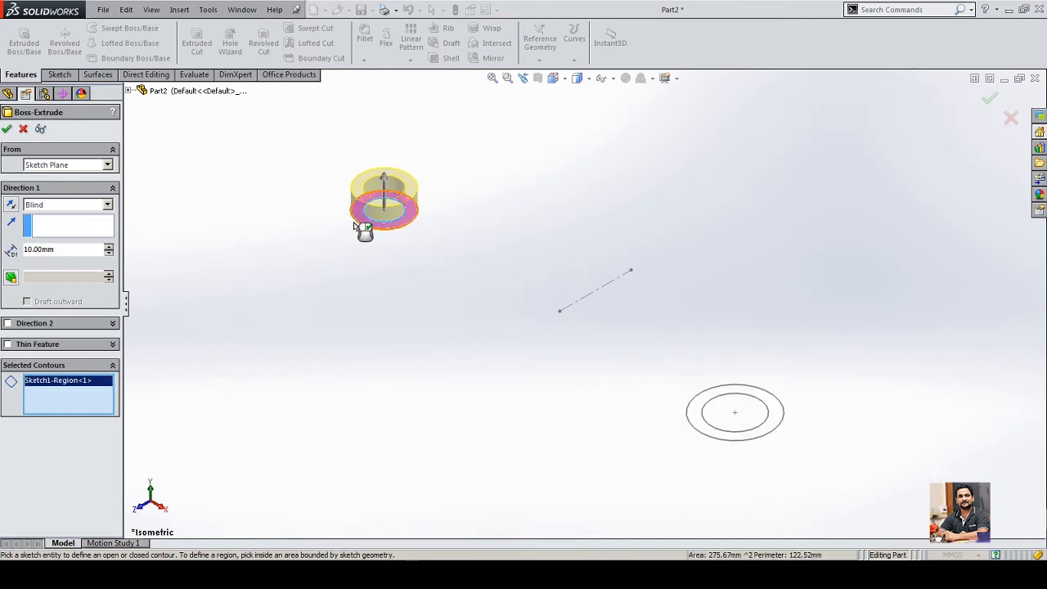
- Extrude the small ring Mid Plane to a depth of 28 mm, checking the height against the reference drawing
click(89, 205)
click(72, 260)
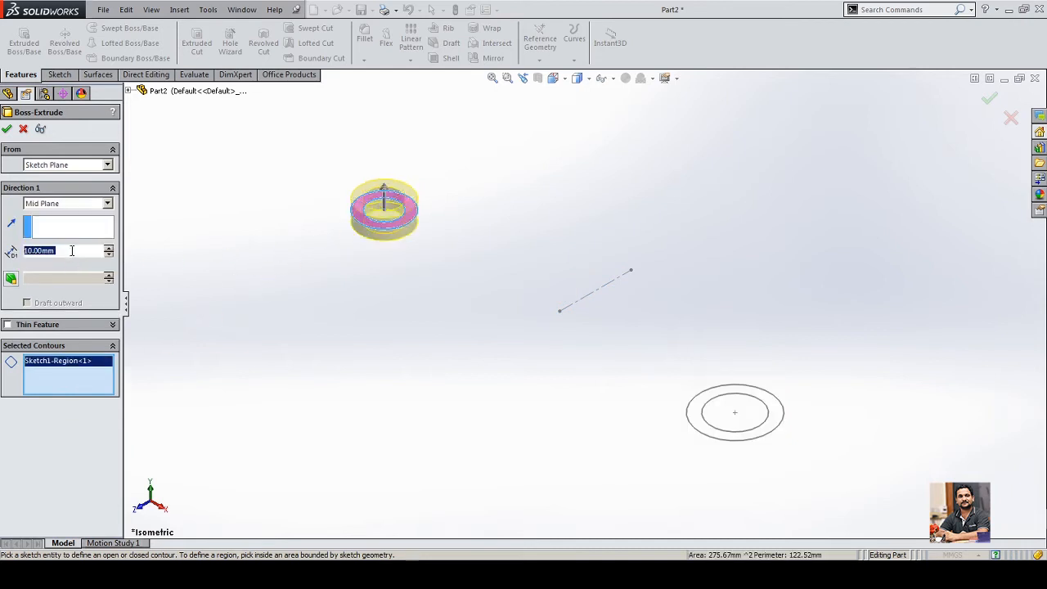
text(28)
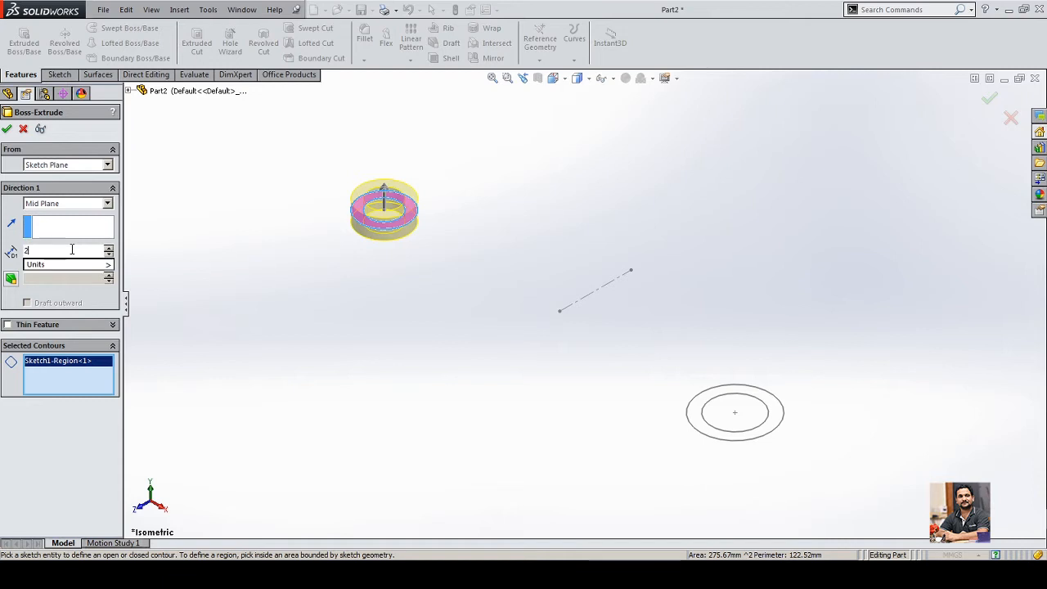
key(Return)
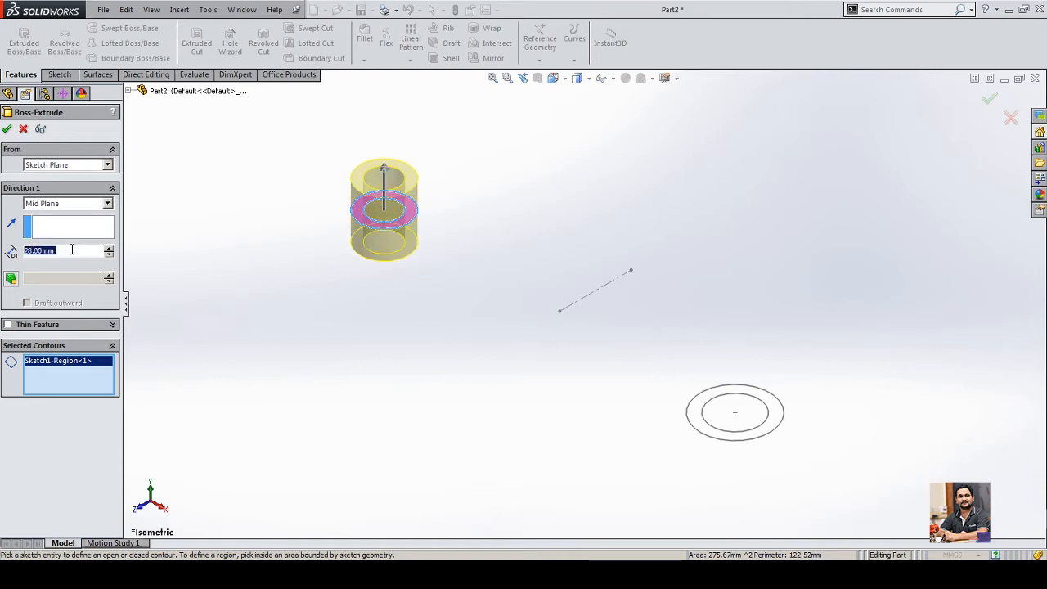
key(alt+Tab)
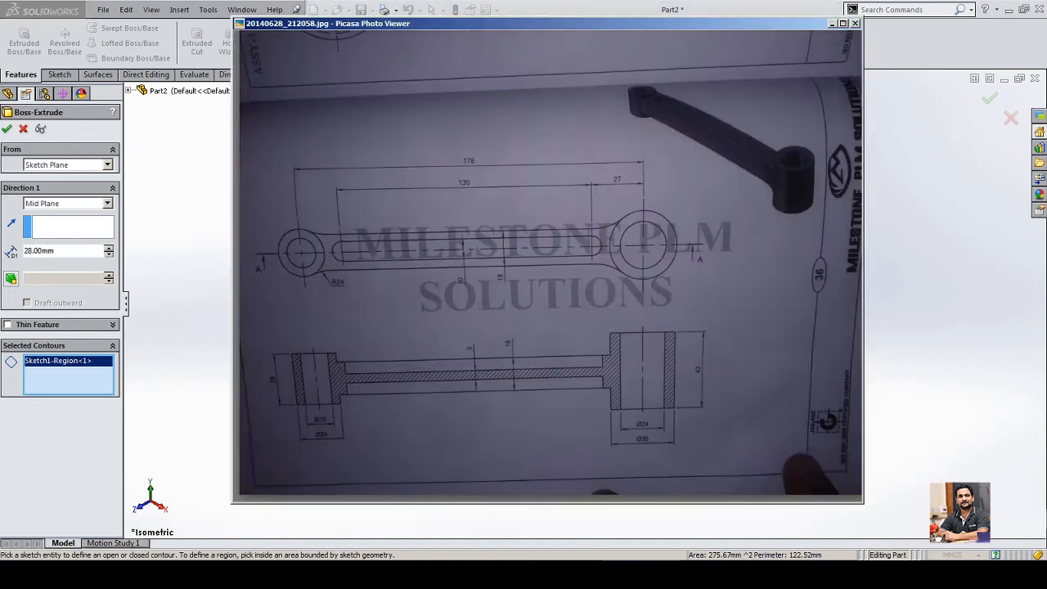
key(alt+Tab)
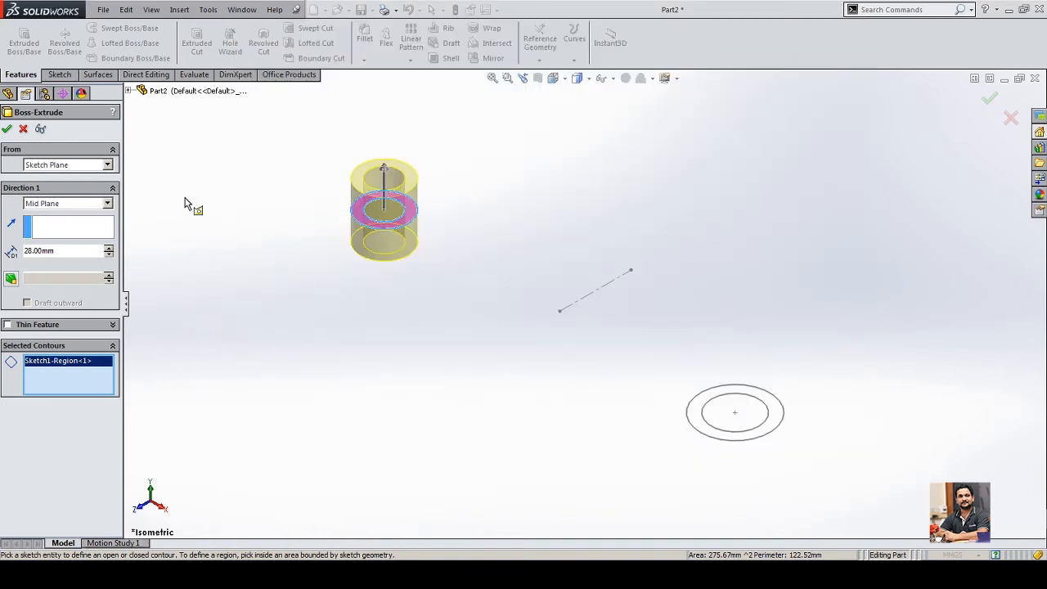
click(7, 130)
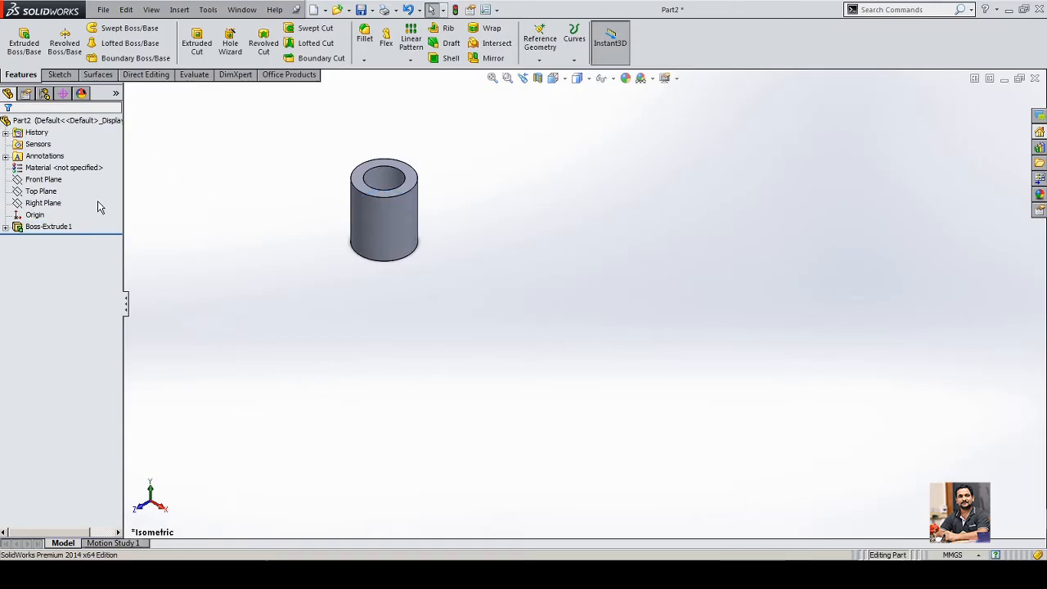
- Start a second boss extrusion from the same ring sketch, using only the large ring region as its contour
click(6, 230)
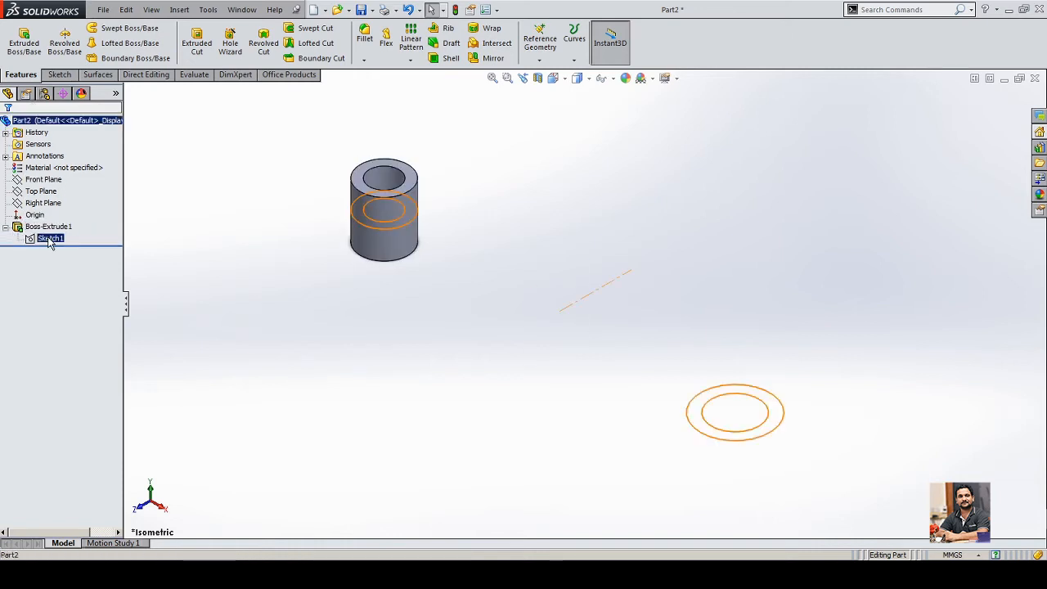
click(49, 239)
click(24, 41)
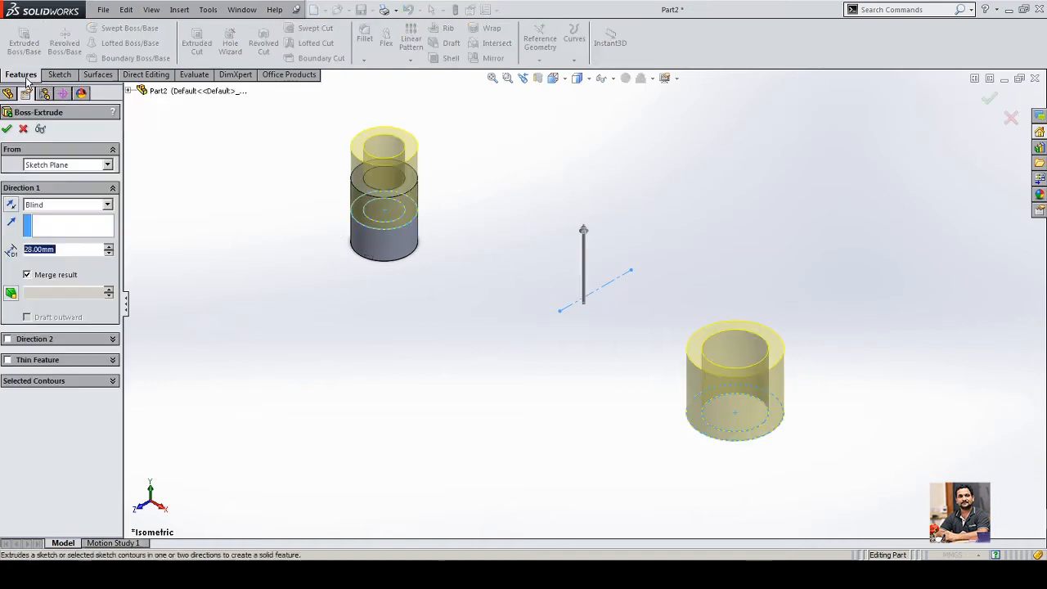
click(34, 381)
right_click(36, 397)
click(59, 409)
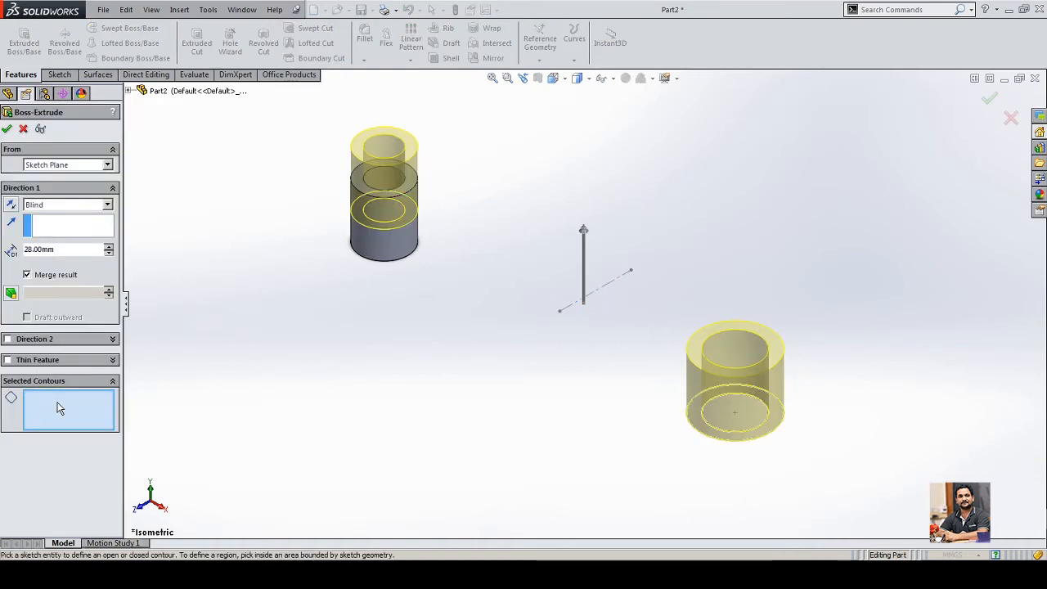
click(699, 425)
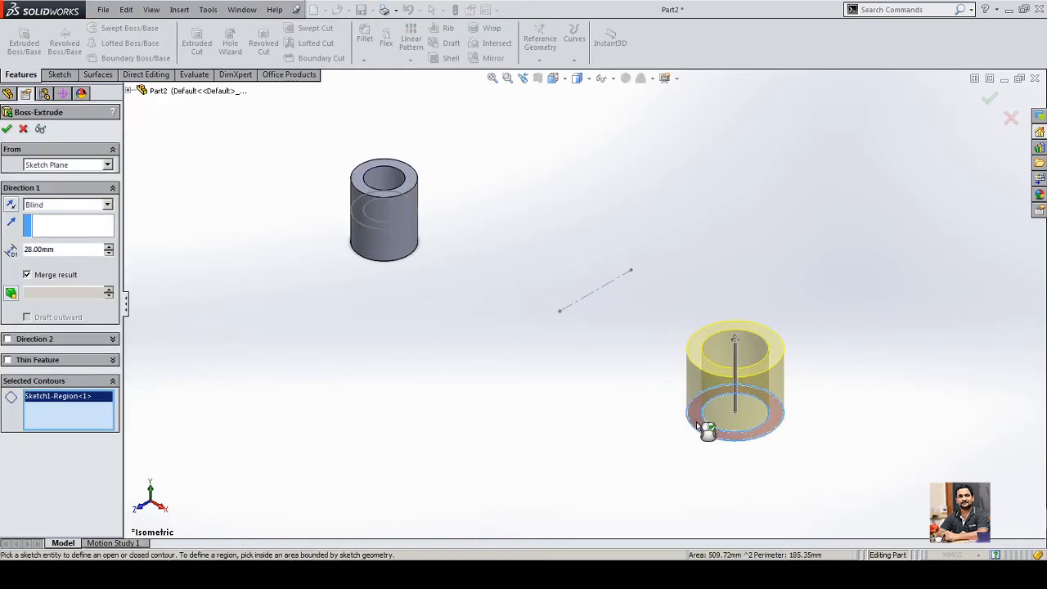
- Extrude the large ring Mid Plane to a depth of 42 mm with the result merged
double_click(69, 254)
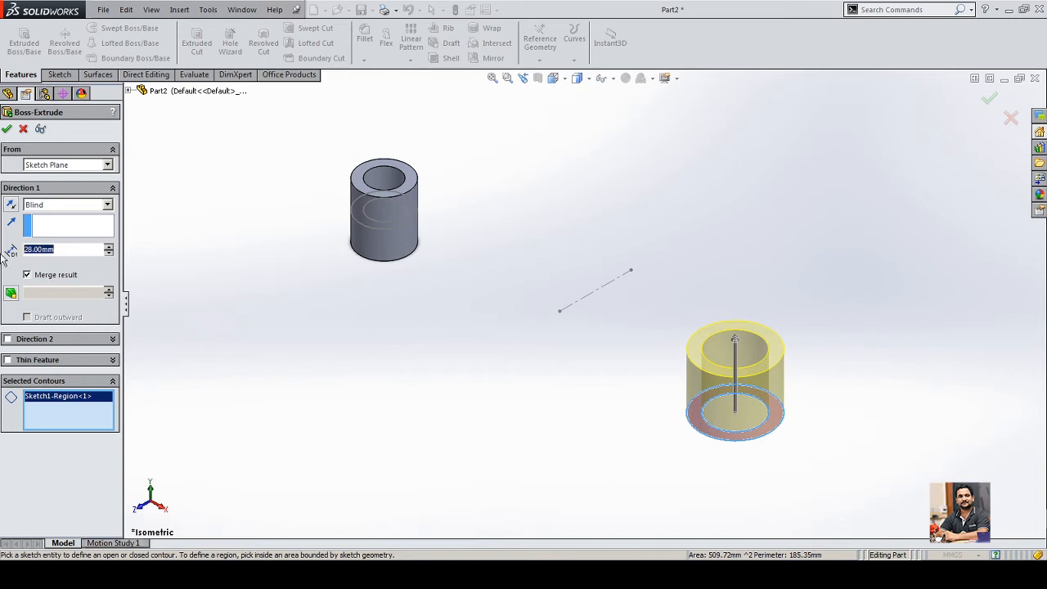
text(42)
key(Return)
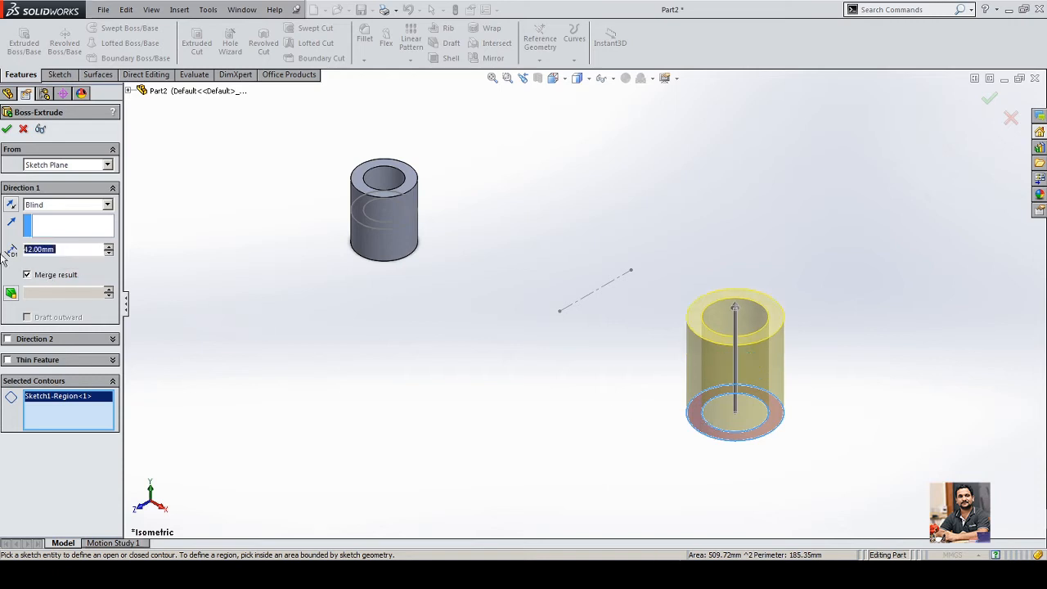
click(79, 205)
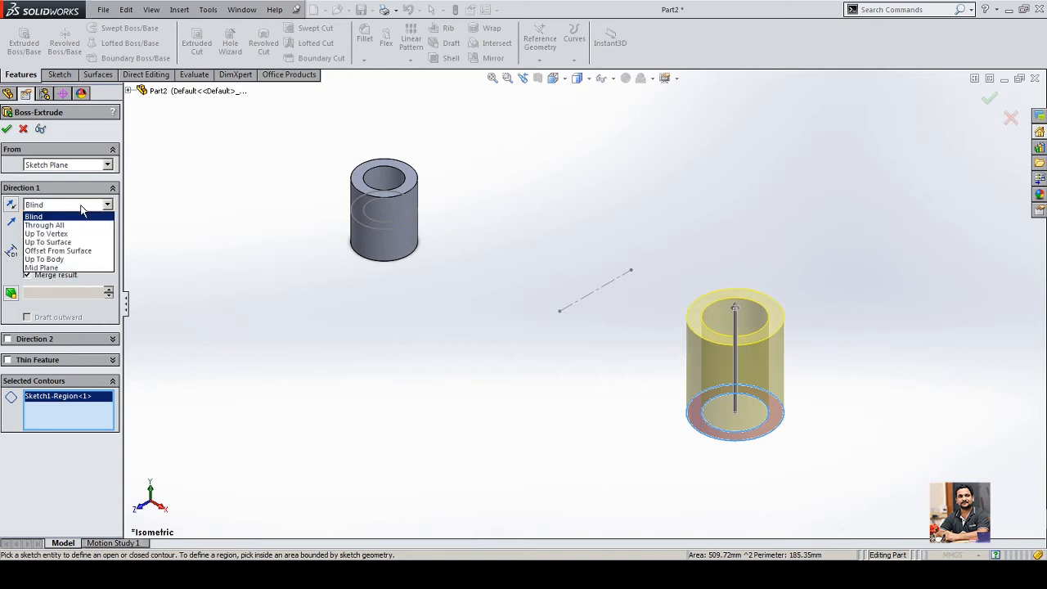
click(57, 269)
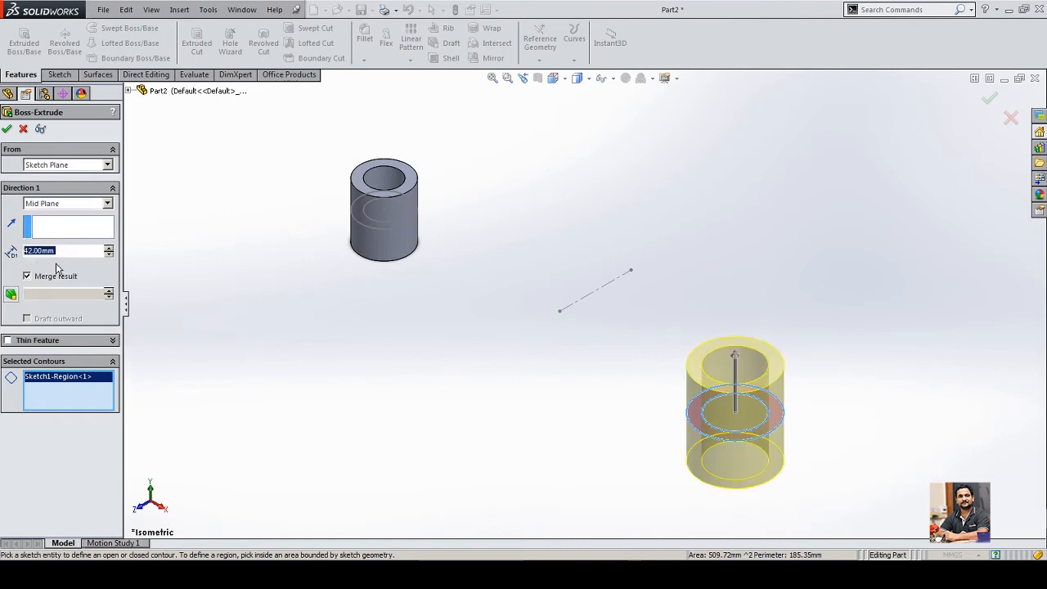
click(7, 129)
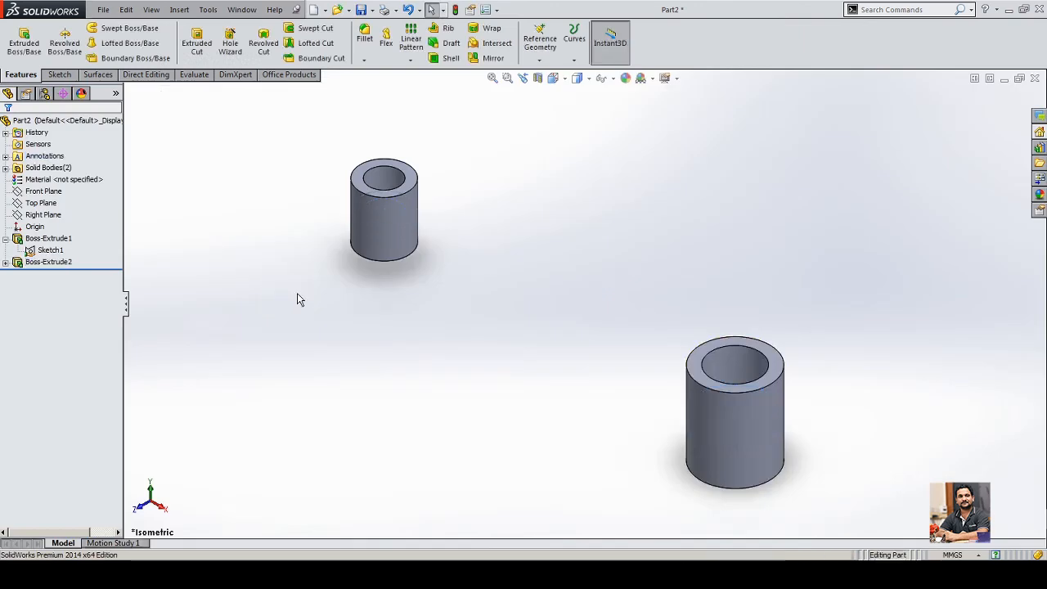
- Start a sketch on the Top Plane and convert the outer circular edges of both bosses into sketch entities
middle_drag(297, 293, 301, 329)
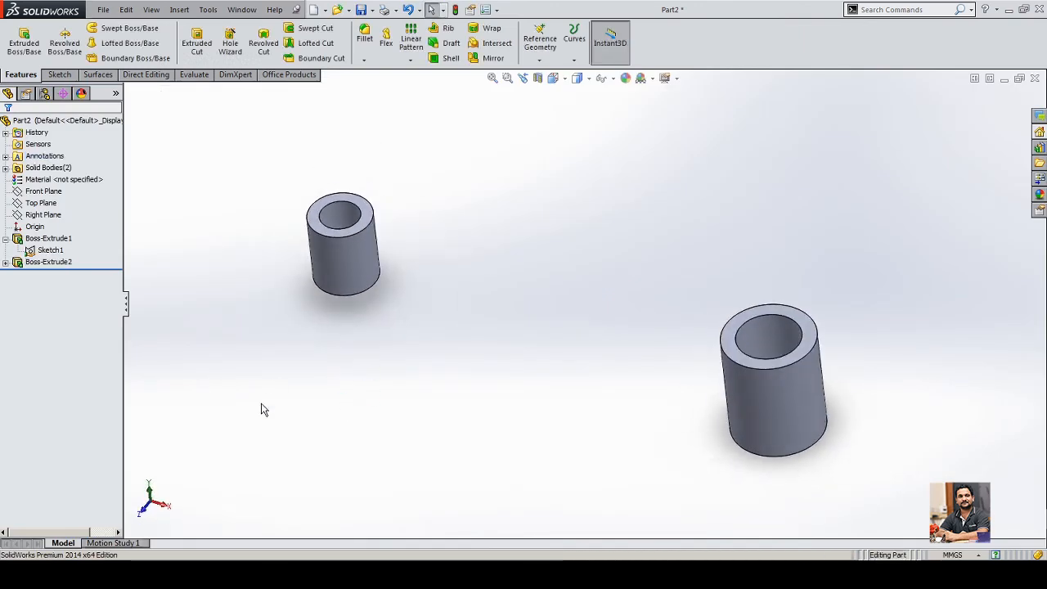
click(43, 190)
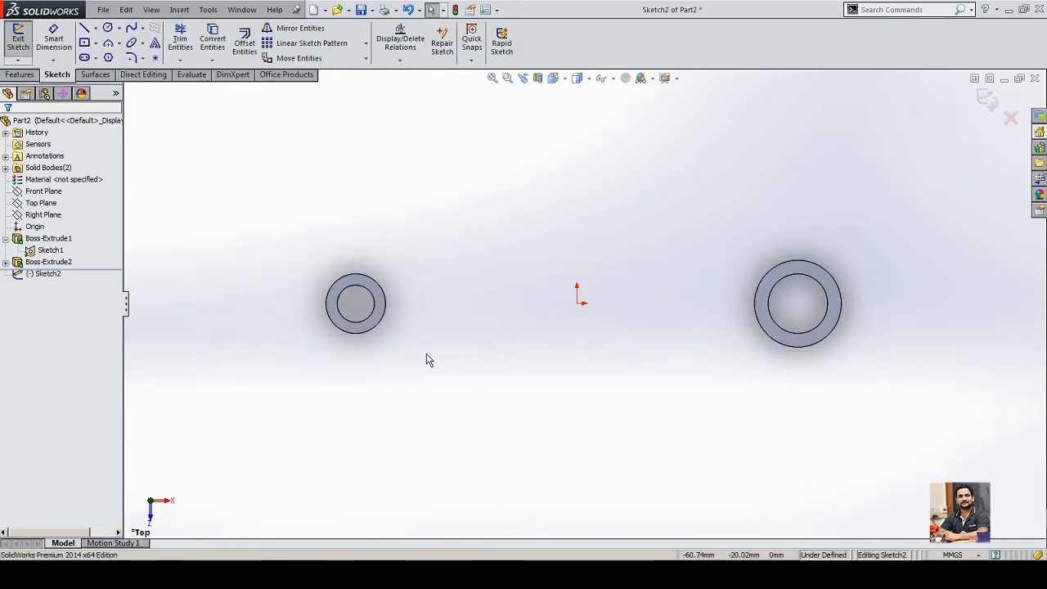
click(386, 318)
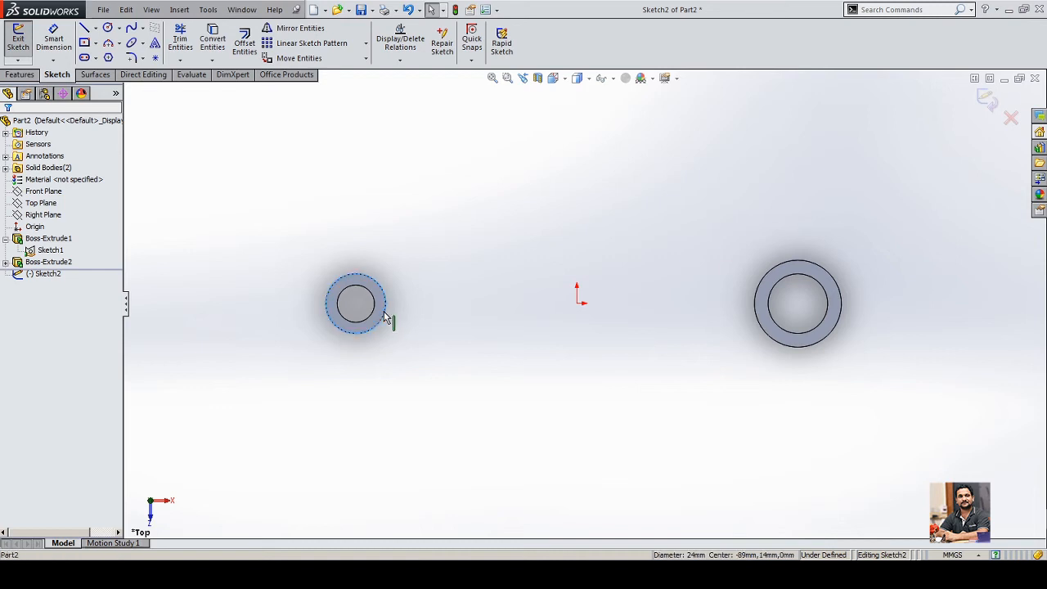
ctrl+click(763, 332)
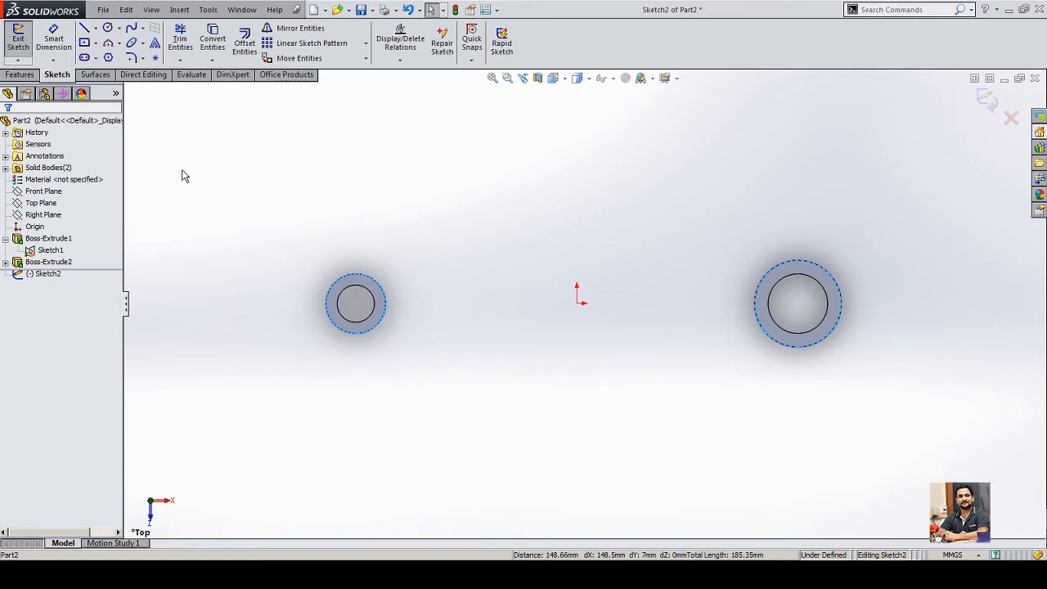
click(212, 41)
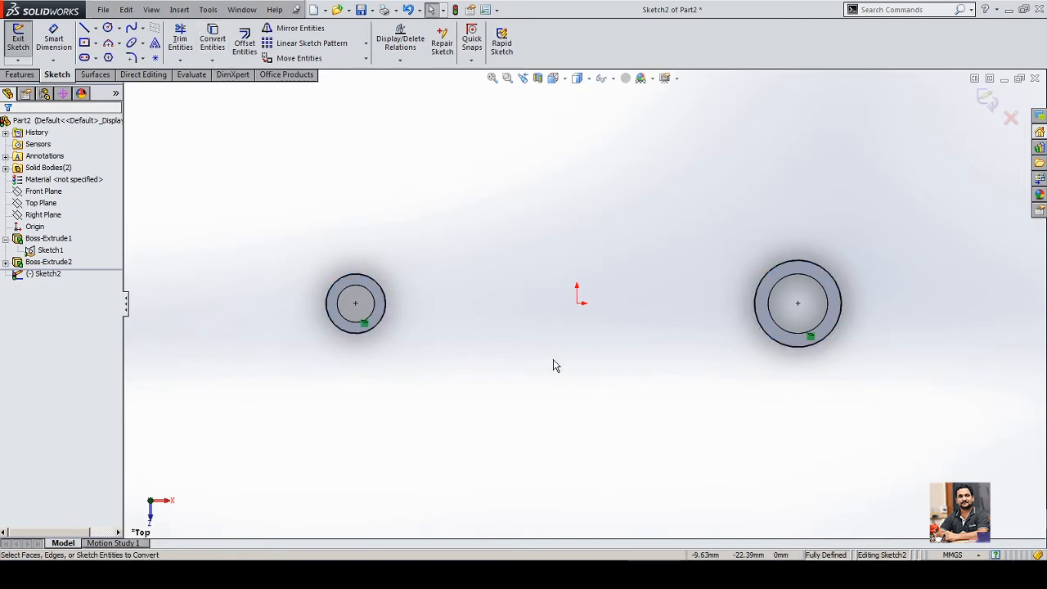
- Sketch two separate horizontal lines between the bosses, one above the origin and one below it about 105 mm long
click(84, 28)
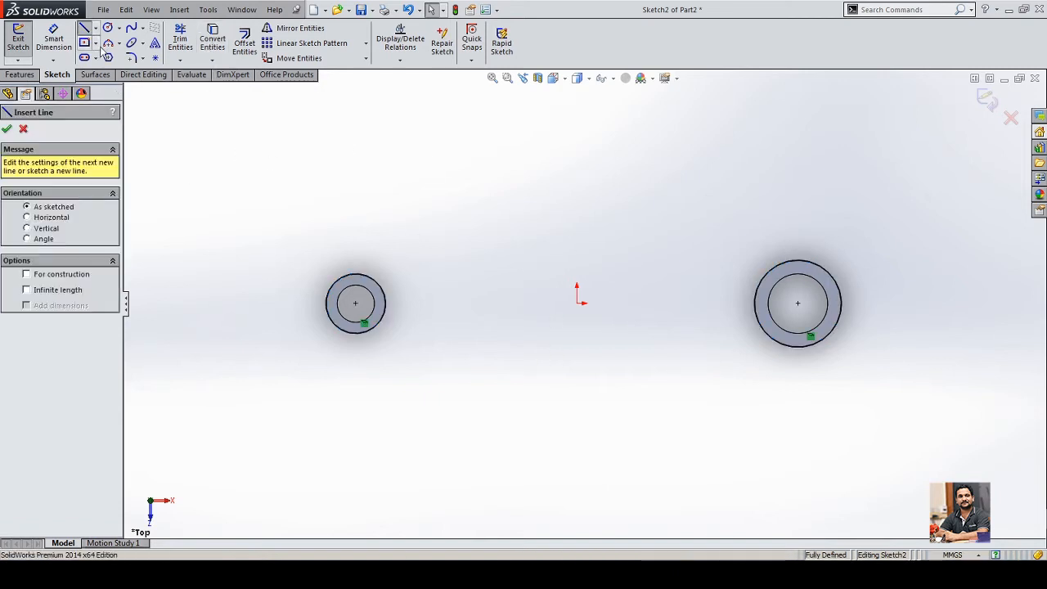
click(416, 283)
click(657, 283)
right_click(664, 199)
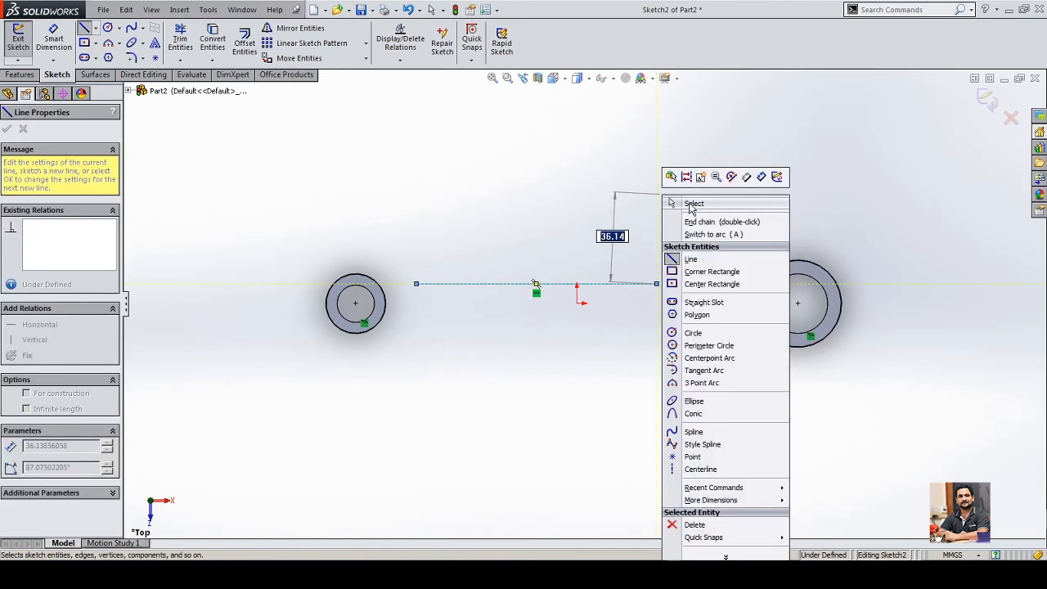
click(689, 205)
key(l)
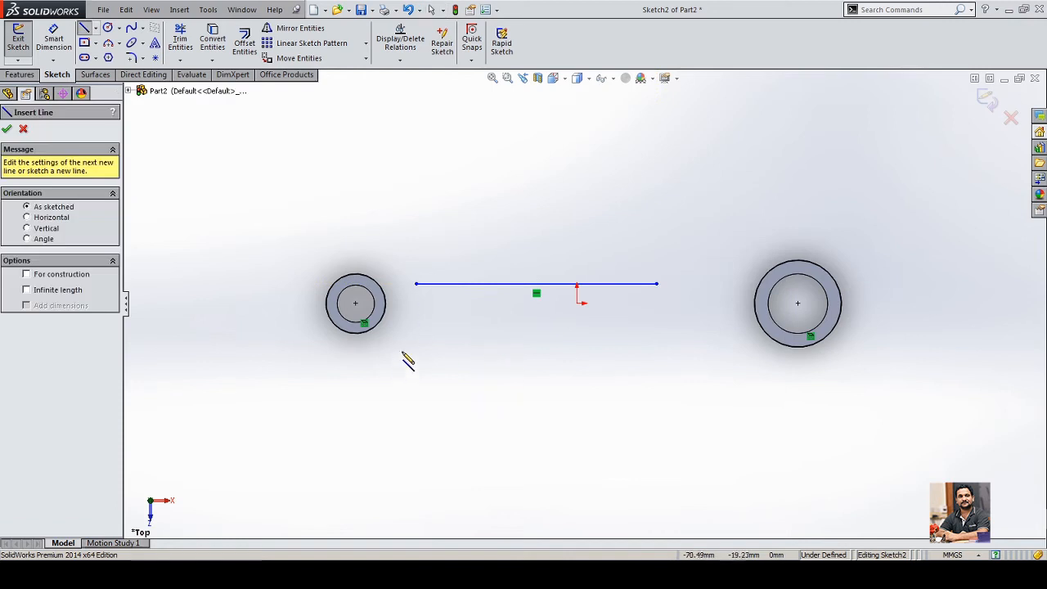
click(422, 330)
click(683, 329)
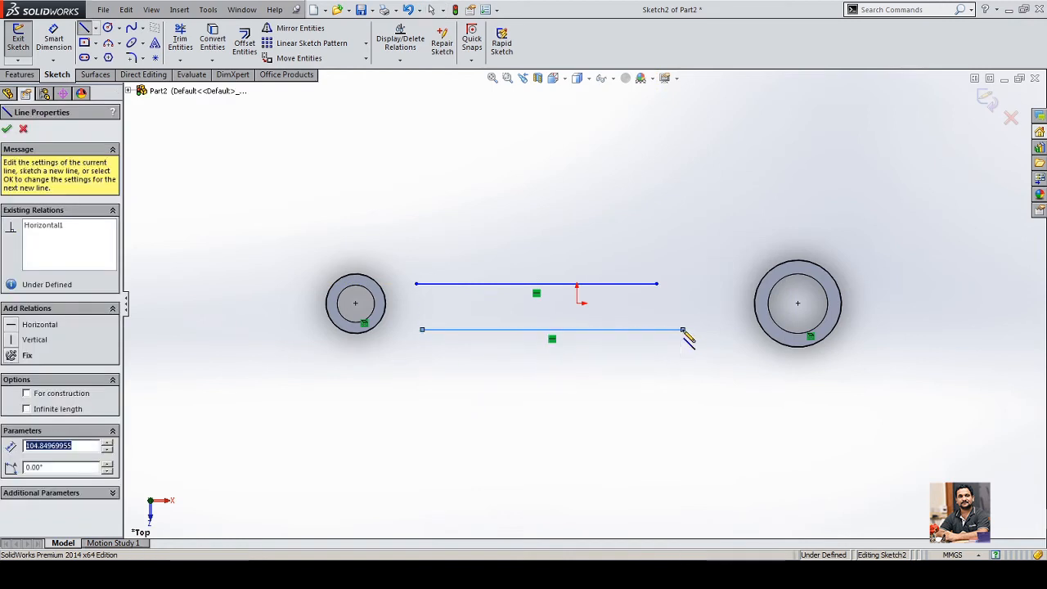
key(Escape)
key(Escape)
- Extend both ends of each horizontal line until they are coincident with the converted outer circles of the two bosses
drag(683, 328, 762, 329)
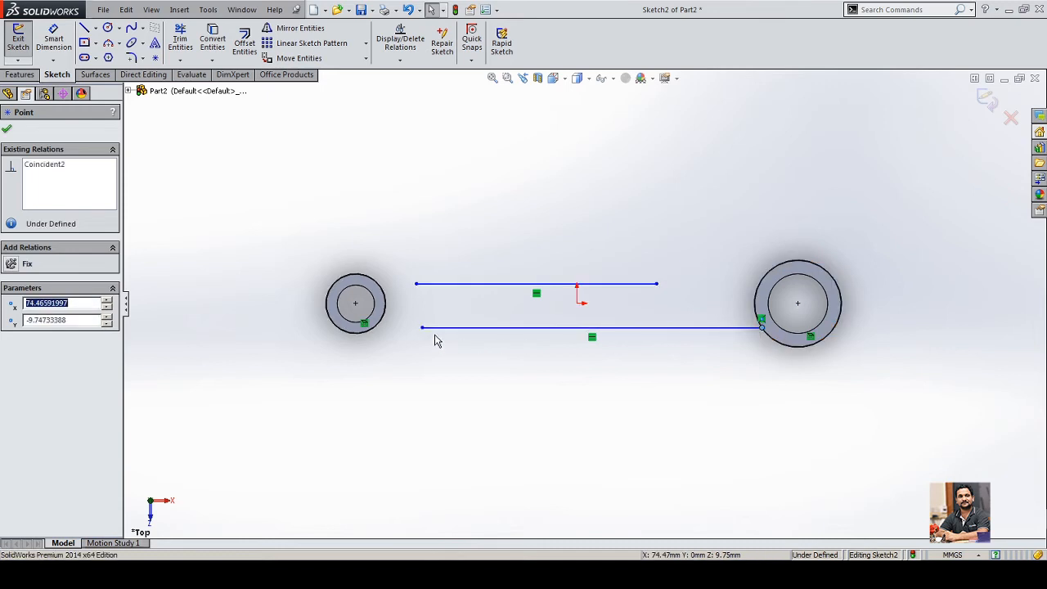
drag(423, 327, 376, 326)
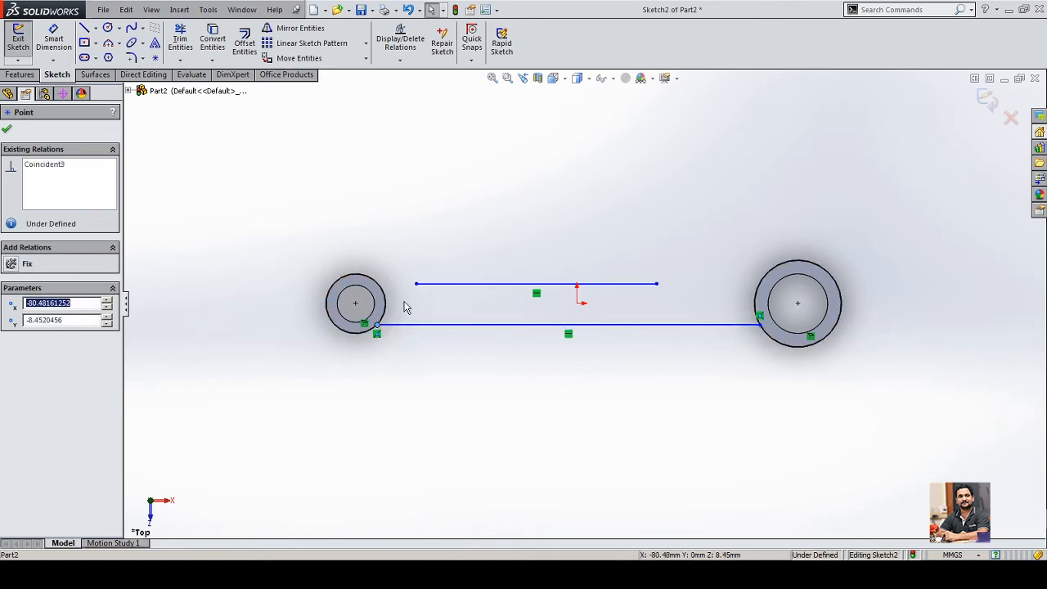
key(Escape)
drag(417, 284, 381, 287)
drag(655, 288, 783, 288)
key(Escape)
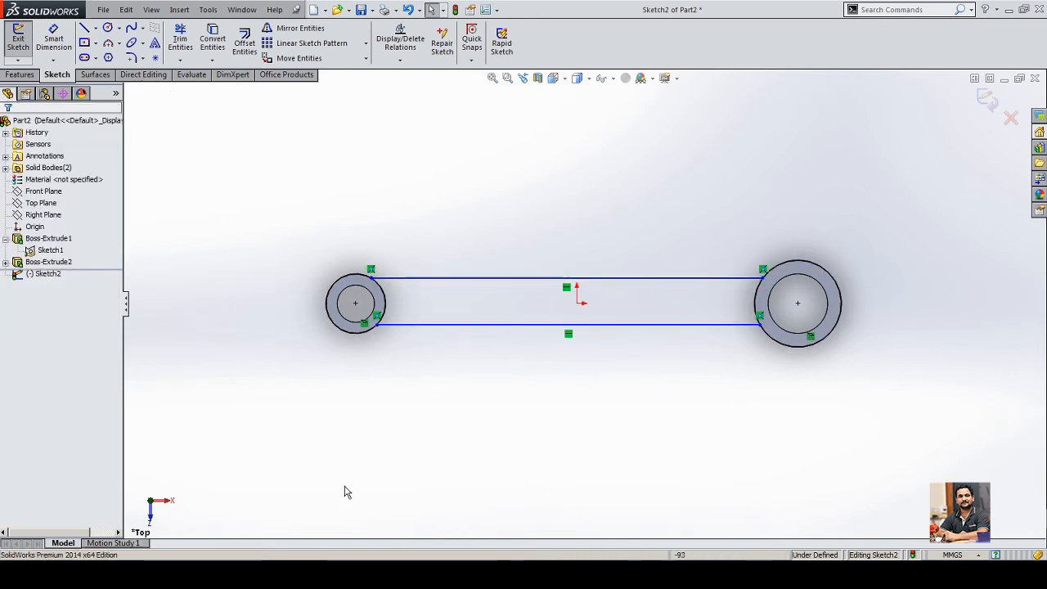
- Draw a horizontal construction line about 23 mm long starting at the origin, between the two arm lines
key(l)
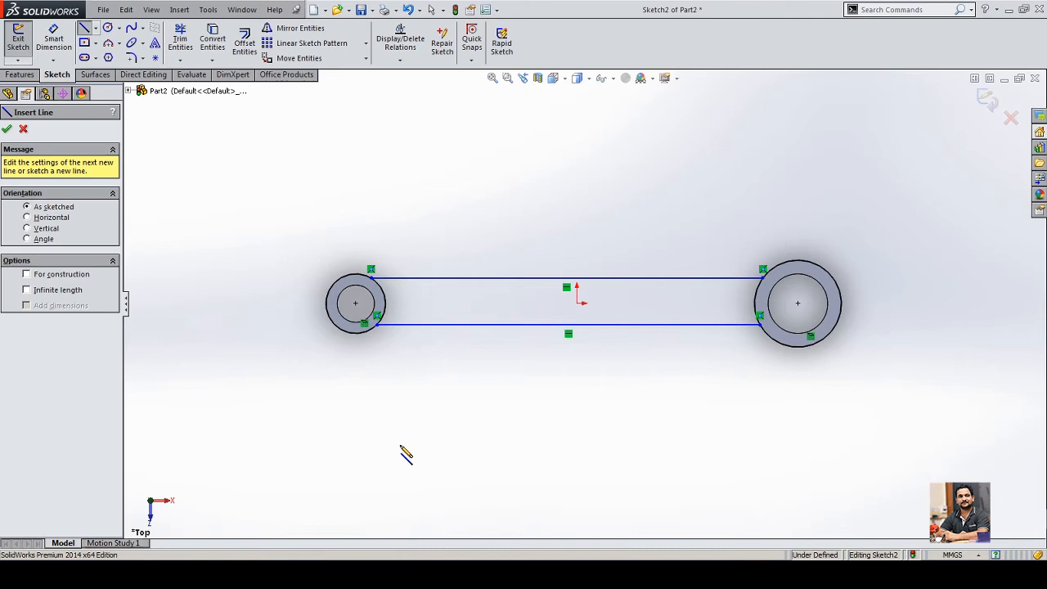
key(alt+c)
click(577, 304)
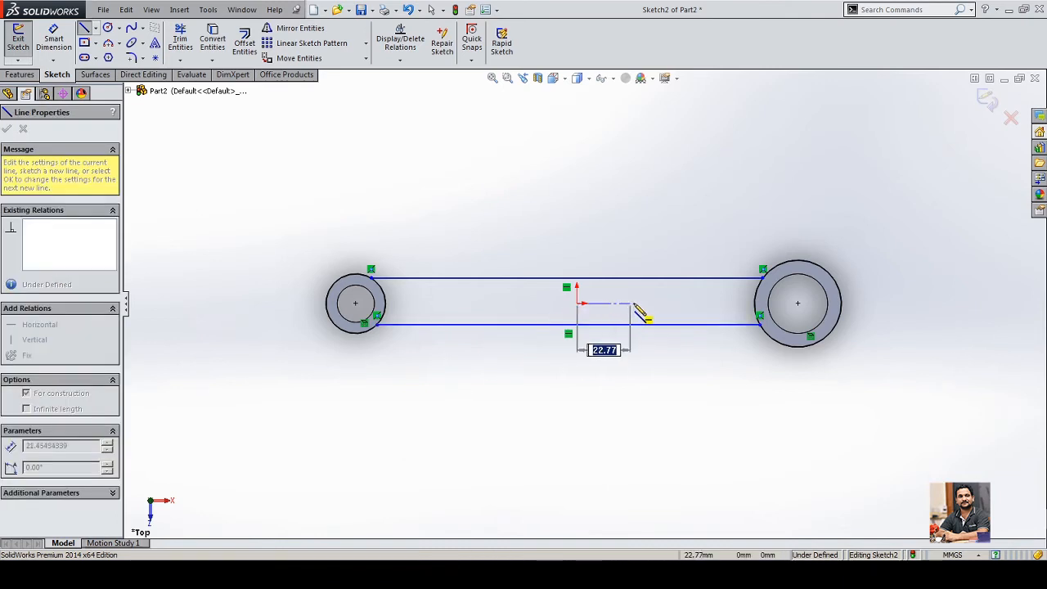
click(635, 304)
key(Escape)
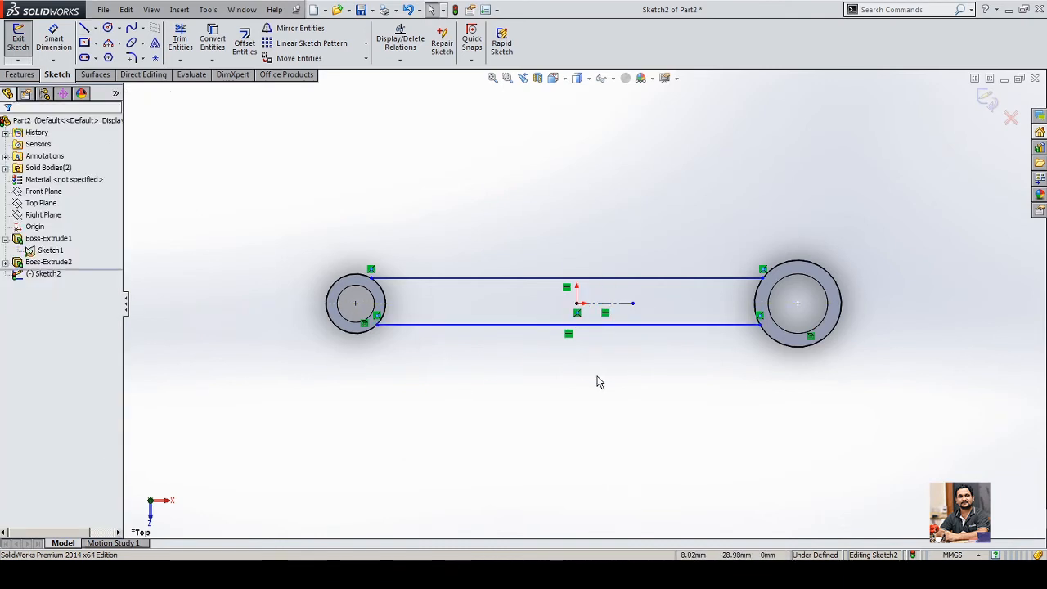
- Add an Equal relation between the upper and lower arm lines
click(646, 325)
ctrl+click(665, 279)
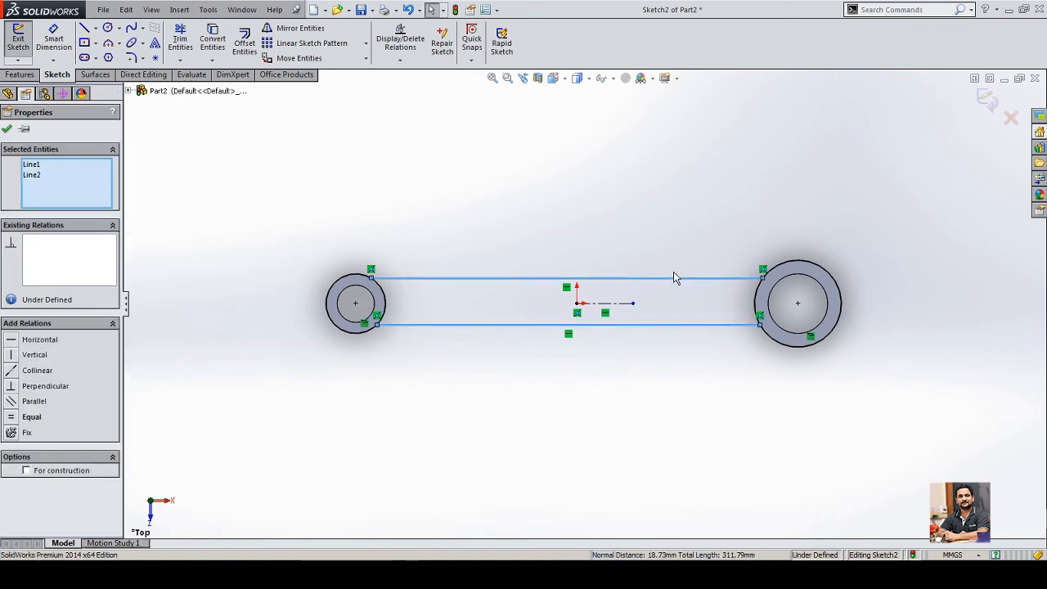
click(772, 231)
click(719, 362)
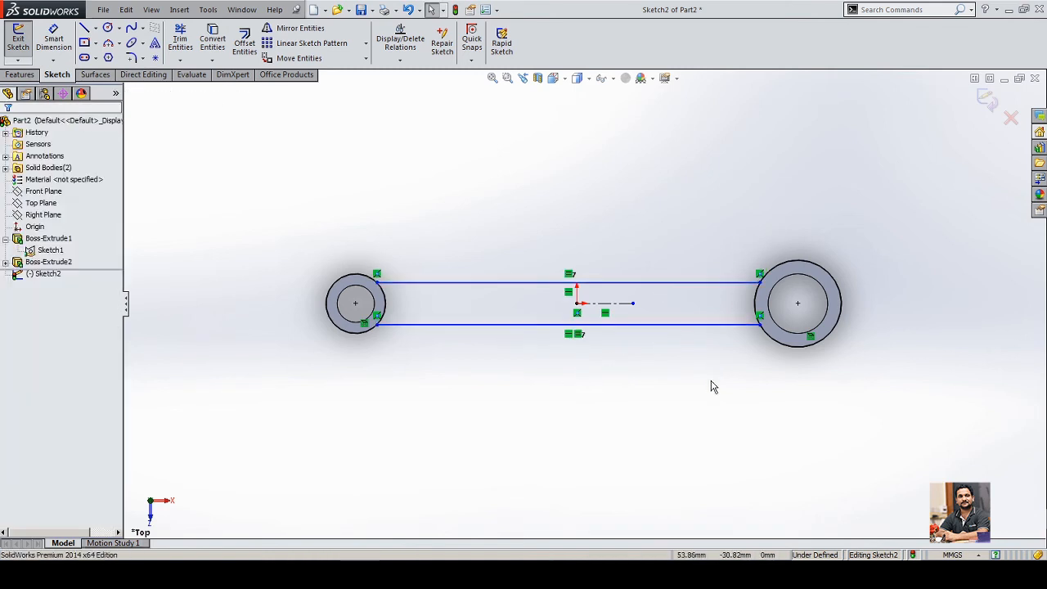
- Dimension the distance between the two arm lines as 18 mm, checking the arm width against the reference drawing
key(d)
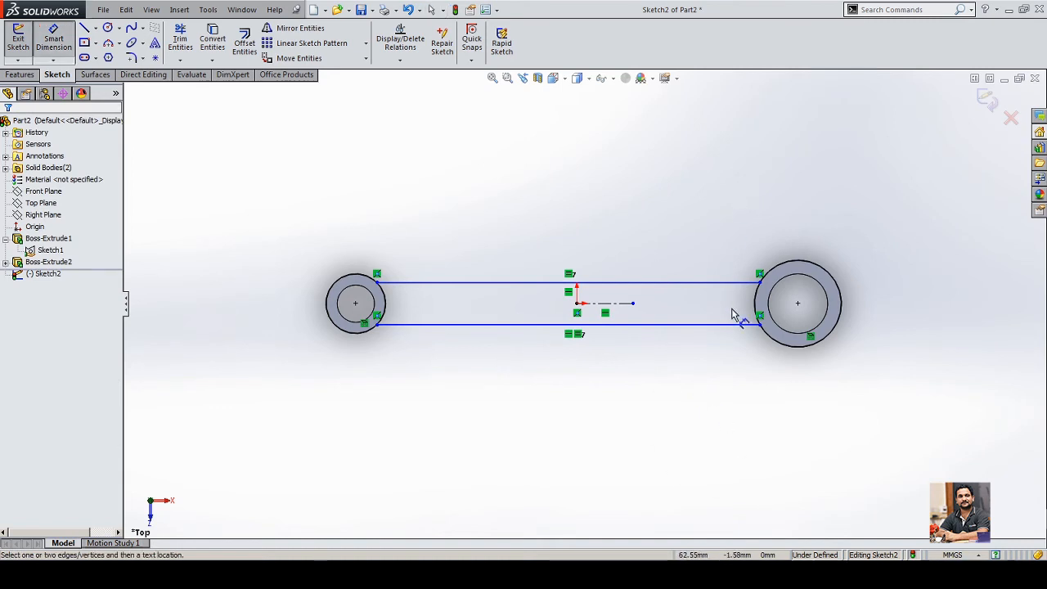
click(728, 325)
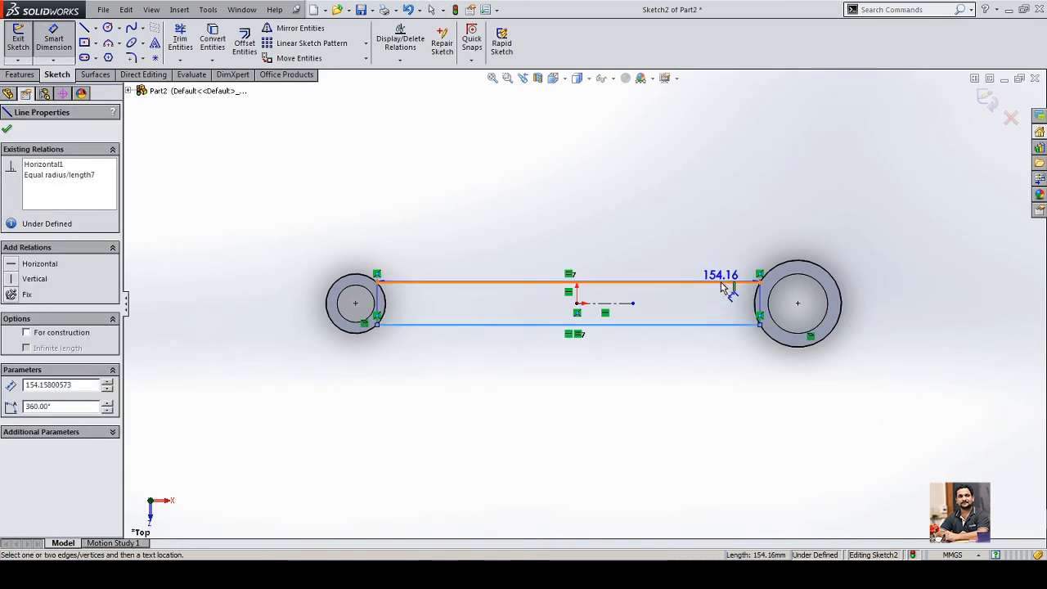
click(727, 282)
click(896, 303)
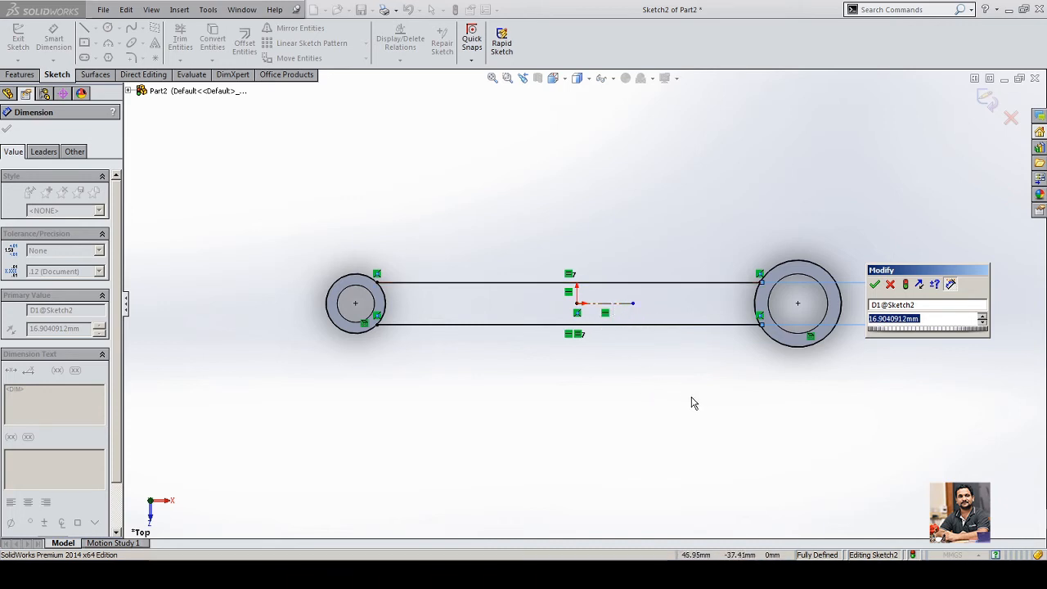
key(alt+Tab)
key(alt+Tab)
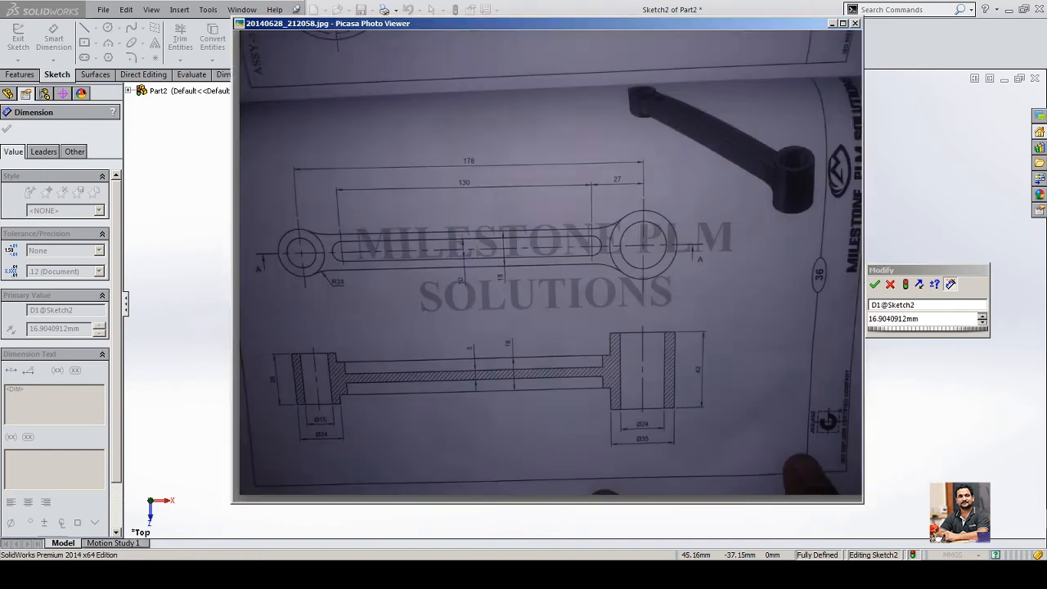
scroll(505, 287, up, 5)
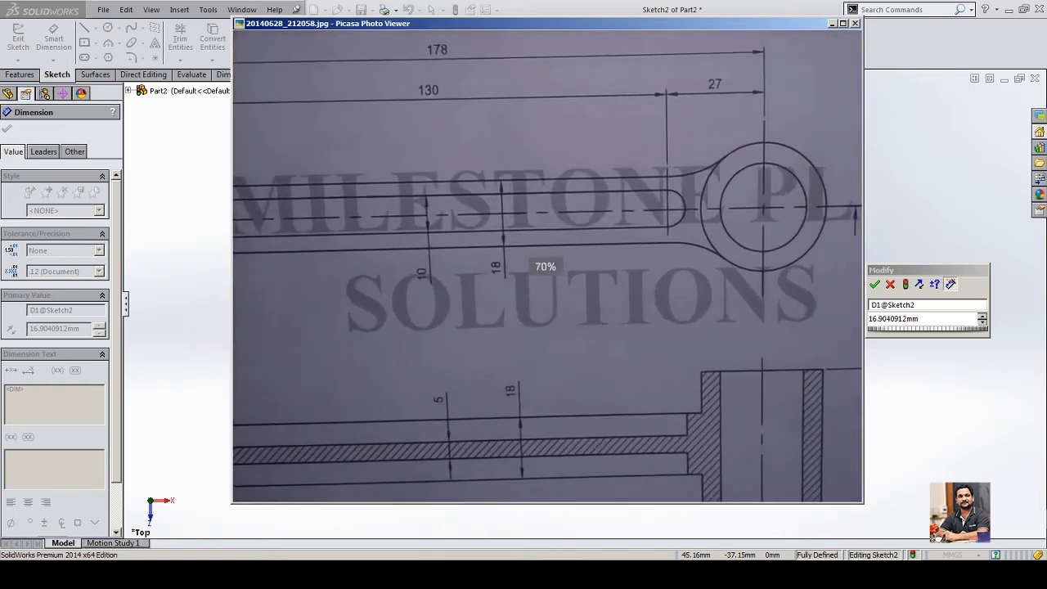
scroll(546, 278, down, 5)
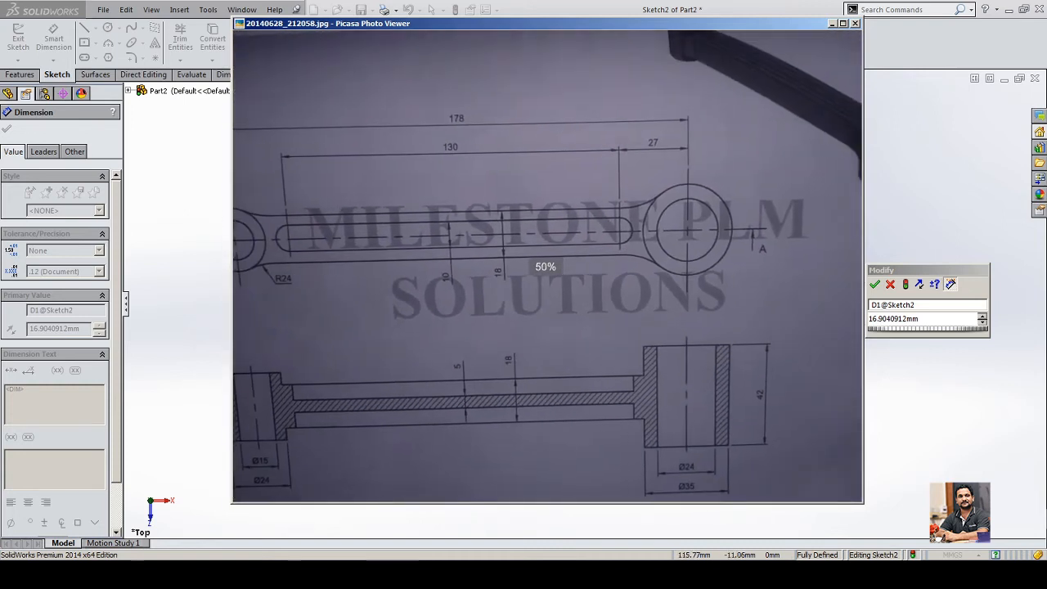
click(898, 319)
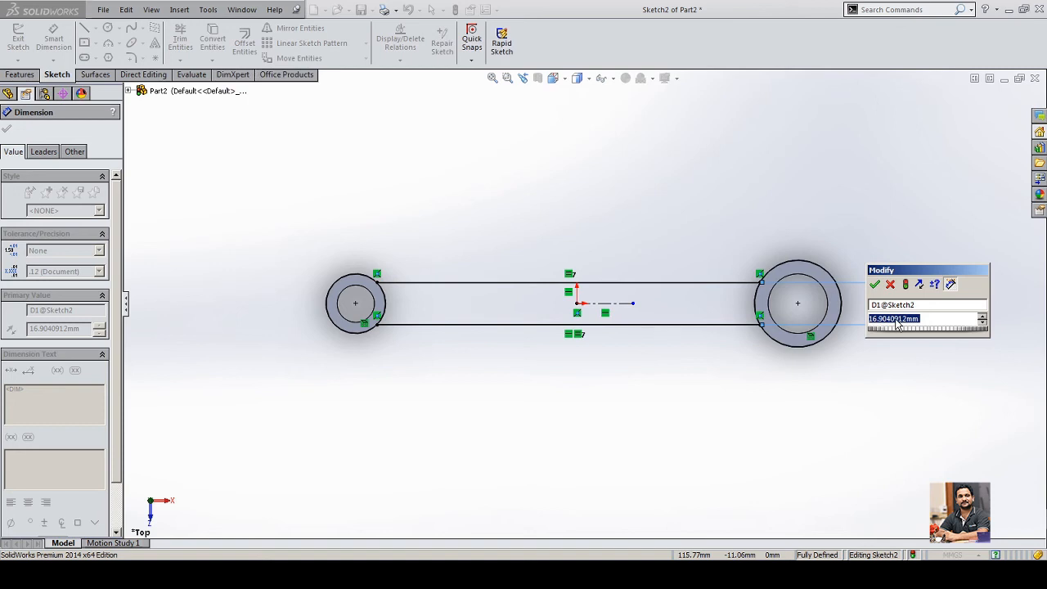
text(18)
key(Return)
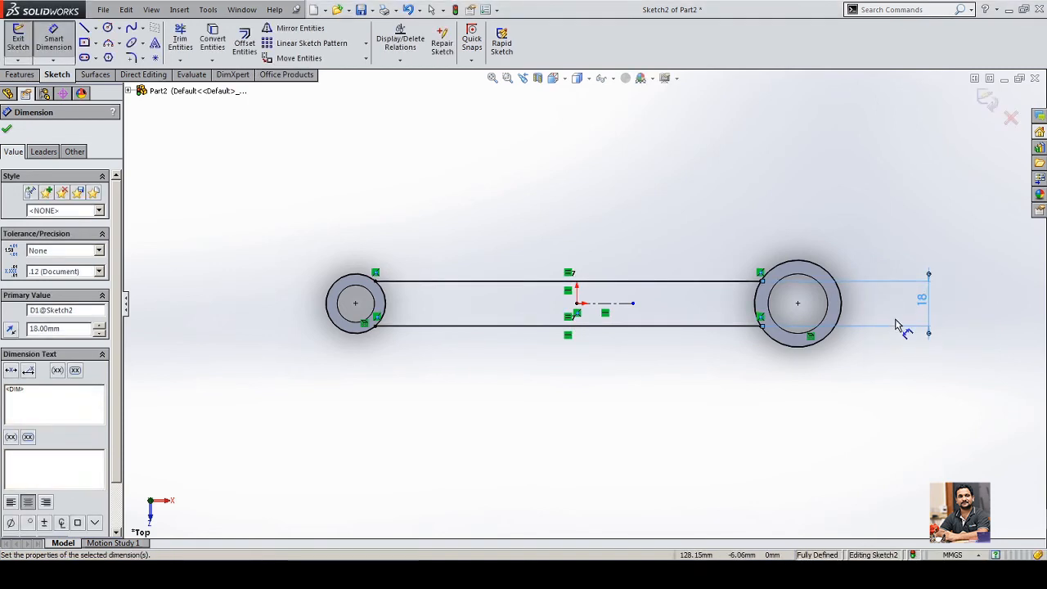
- Leave the Smart Dimension tool and delete the short construction line at the origin
click(854, 190)
right_click(822, 163)
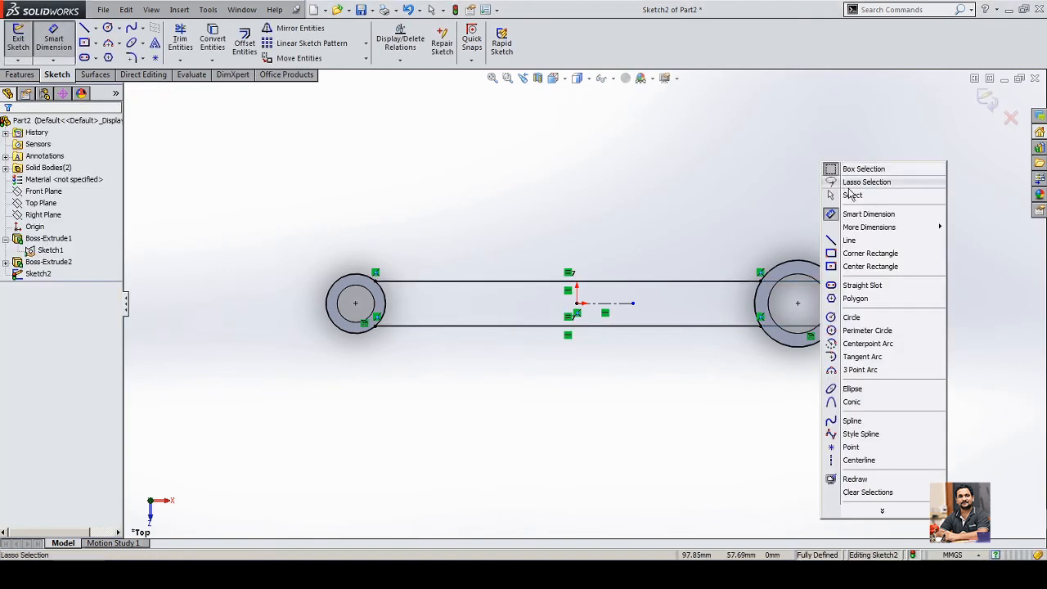
click(852, 195)
click(621, 304)
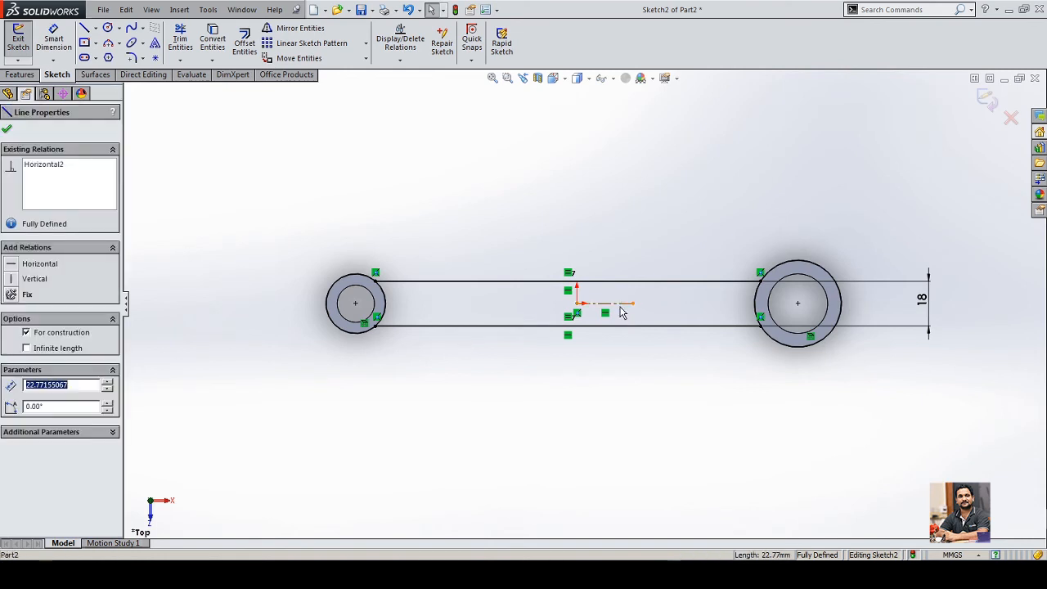
key(Escape)
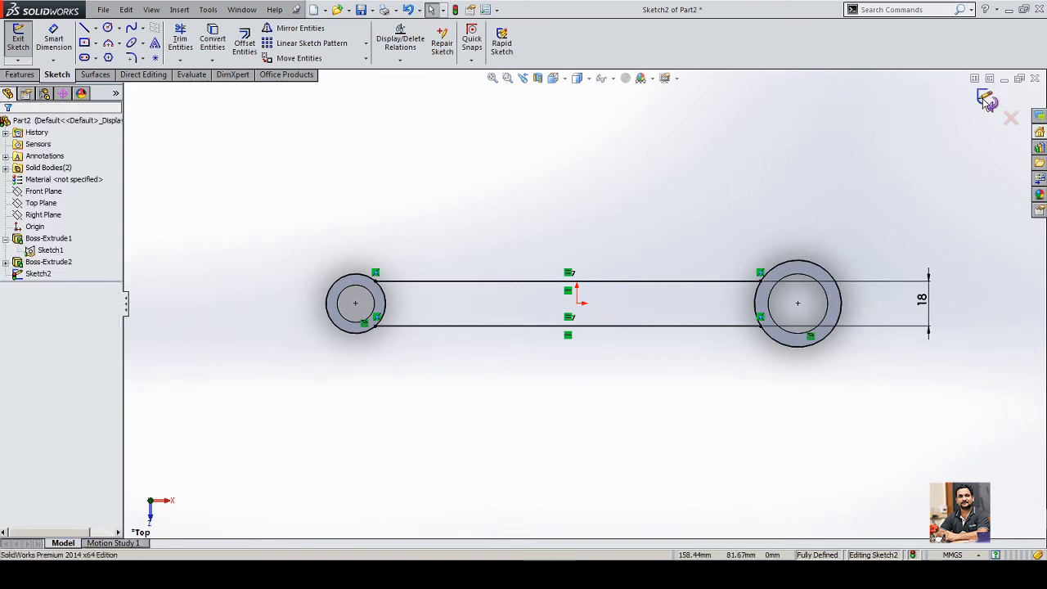
- Power trim the outer arcs of both converted circles so only the closed arm profile remains, and exit the sketch
click(180, 38)
drag(234, 299, 346, 299)
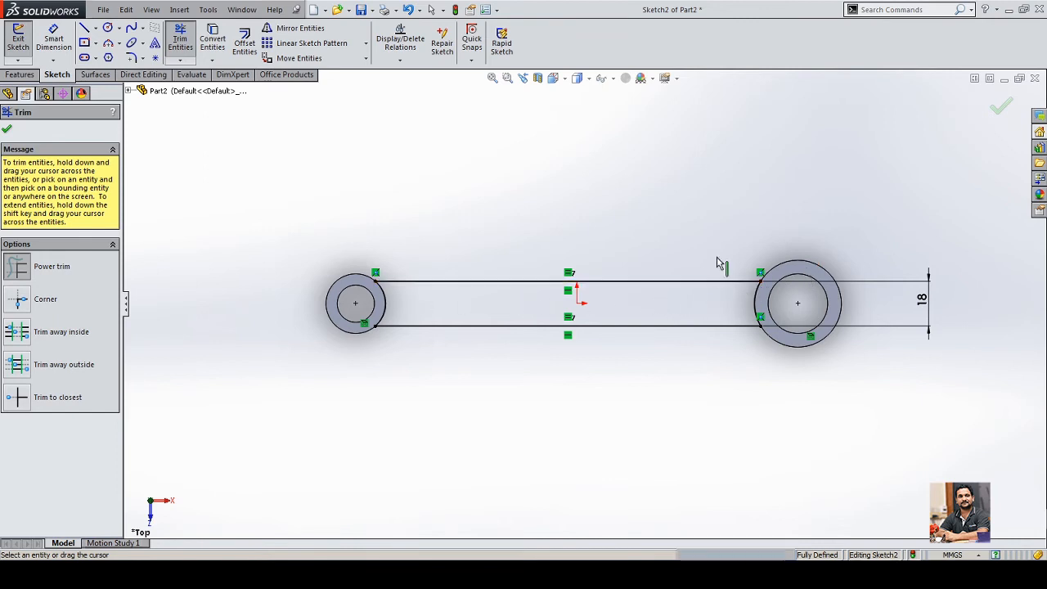
click(1001, 107)
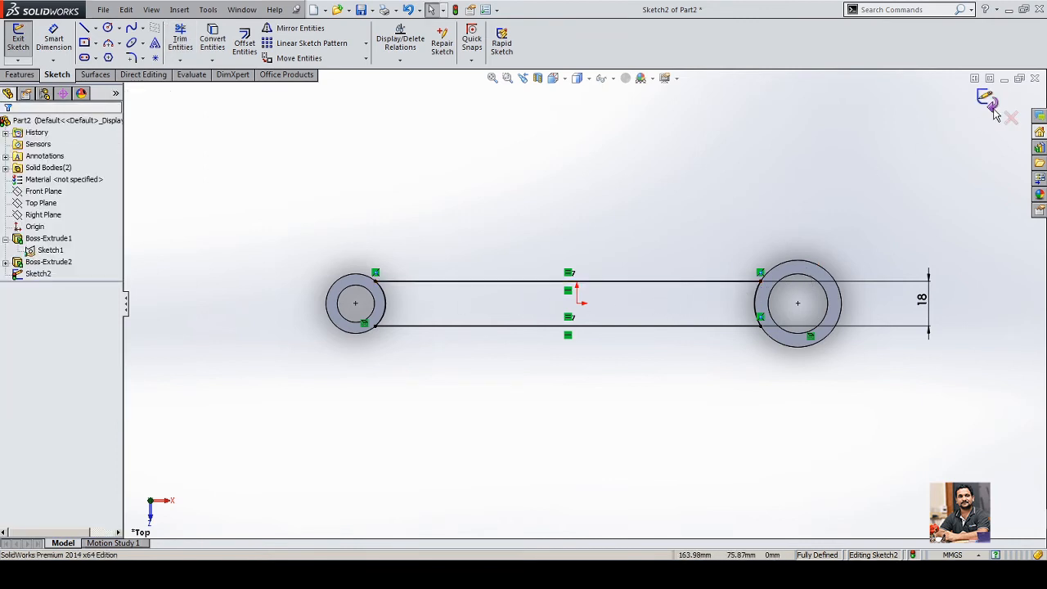
click(986, 102)
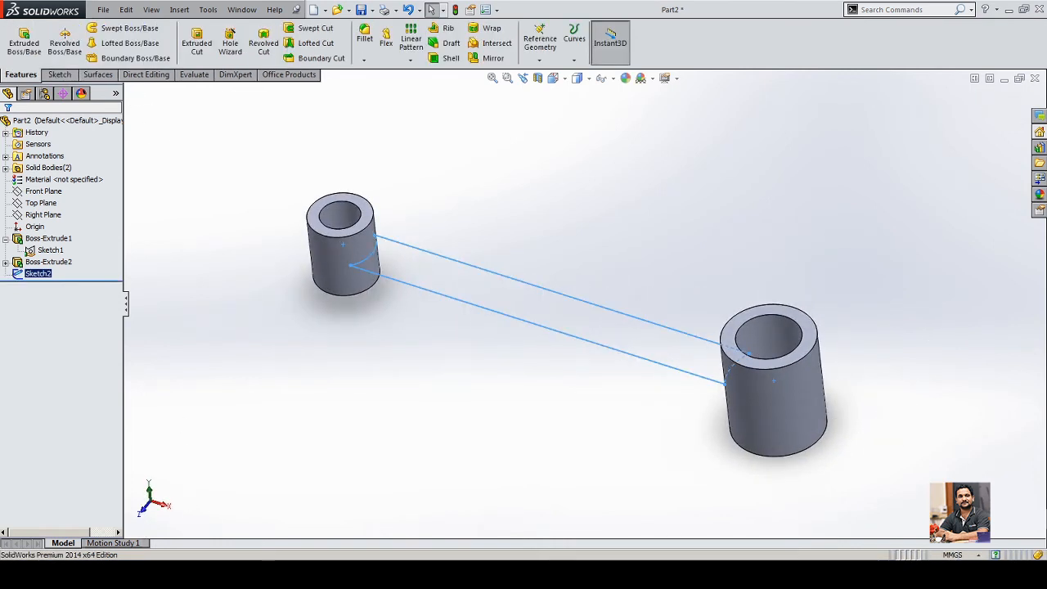
- Check the arm height on the reference drawing, then extrude the arm profile 18 mm with the Mid Plane end condition, merging the result
key(alt+Tab)
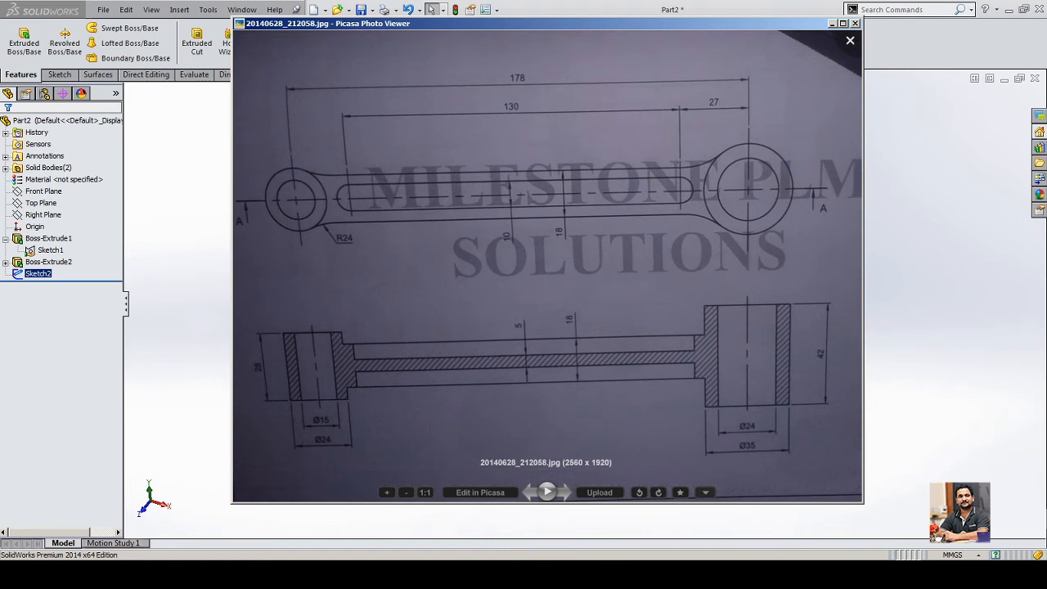
click(881, 294)
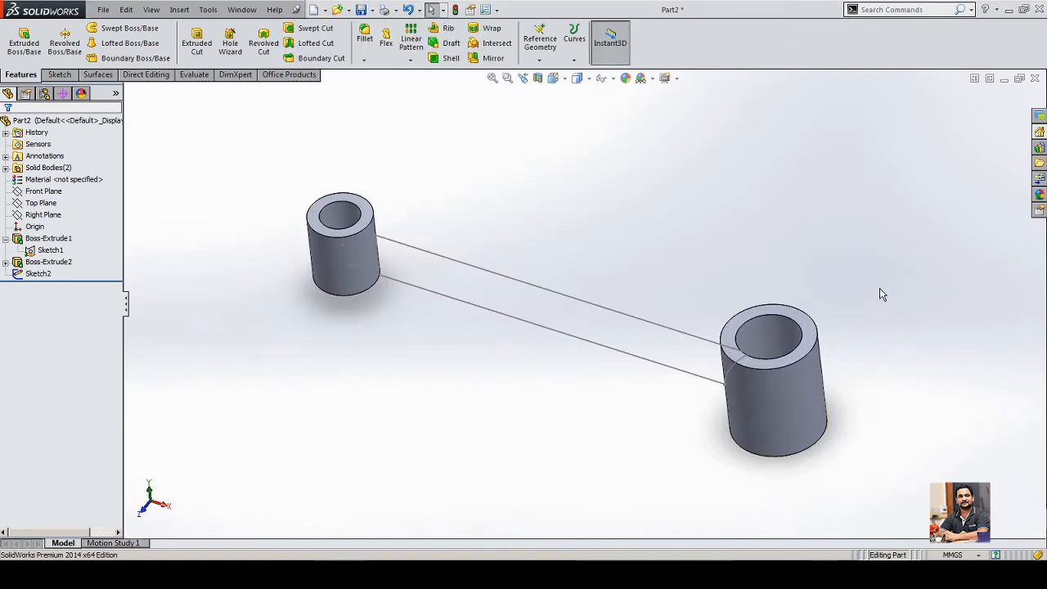
click(37, 273)
click(24, 43)
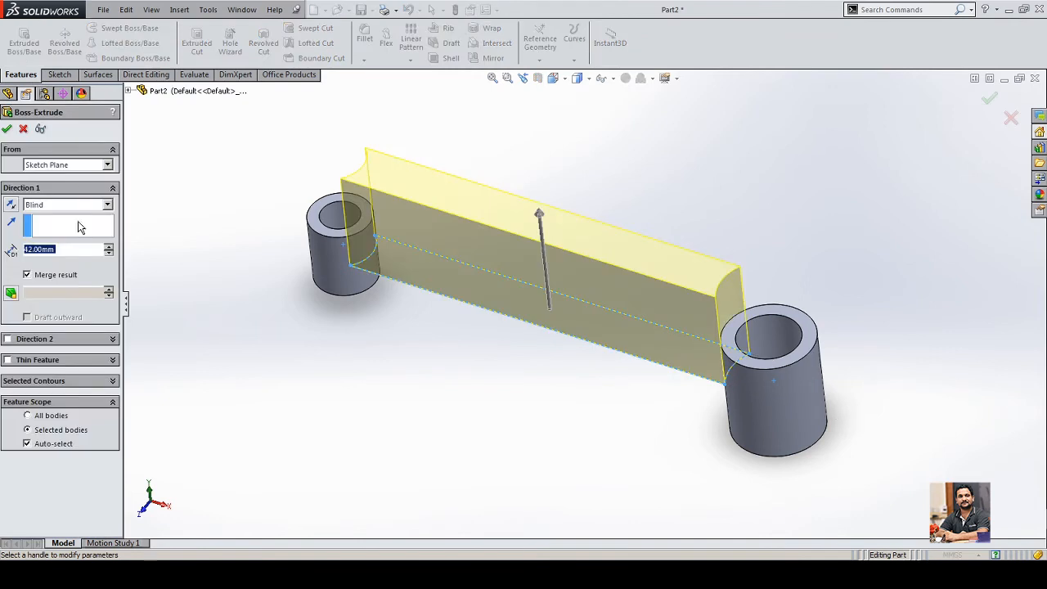
click(71, 210)
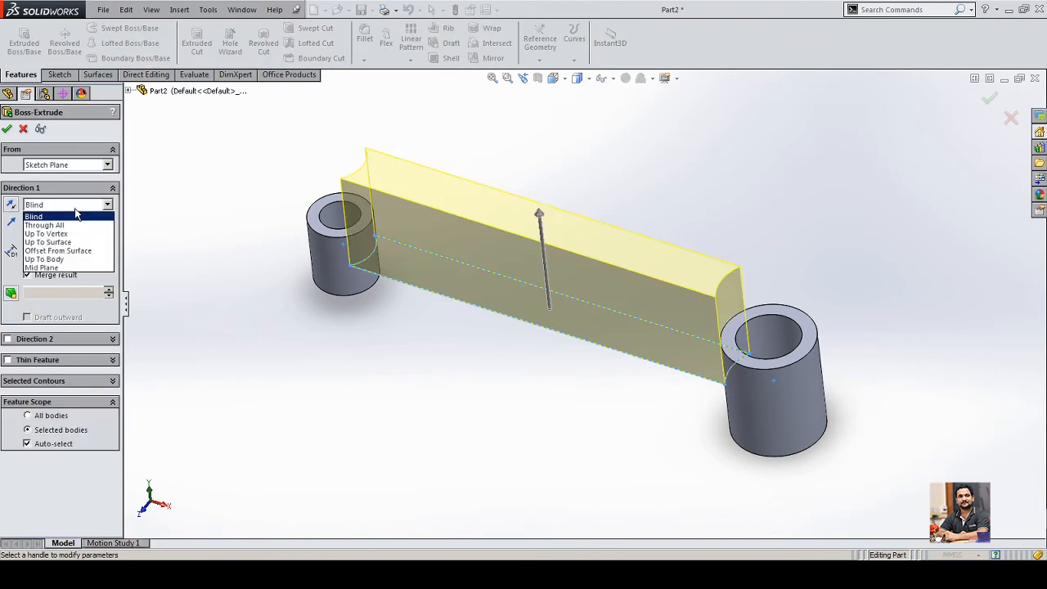
click(60, 270)
text(18)
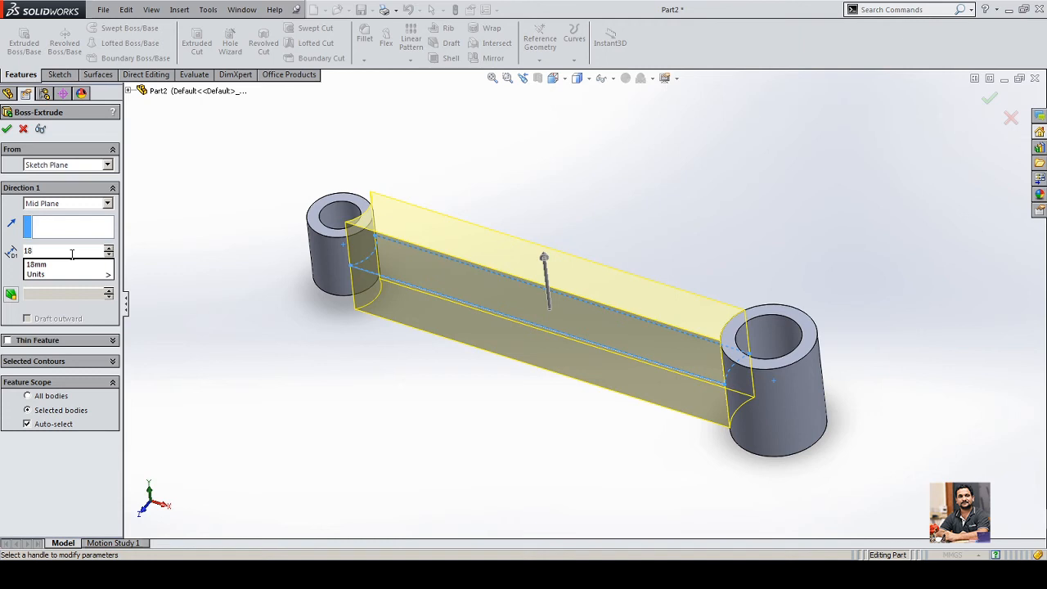
key(Return)
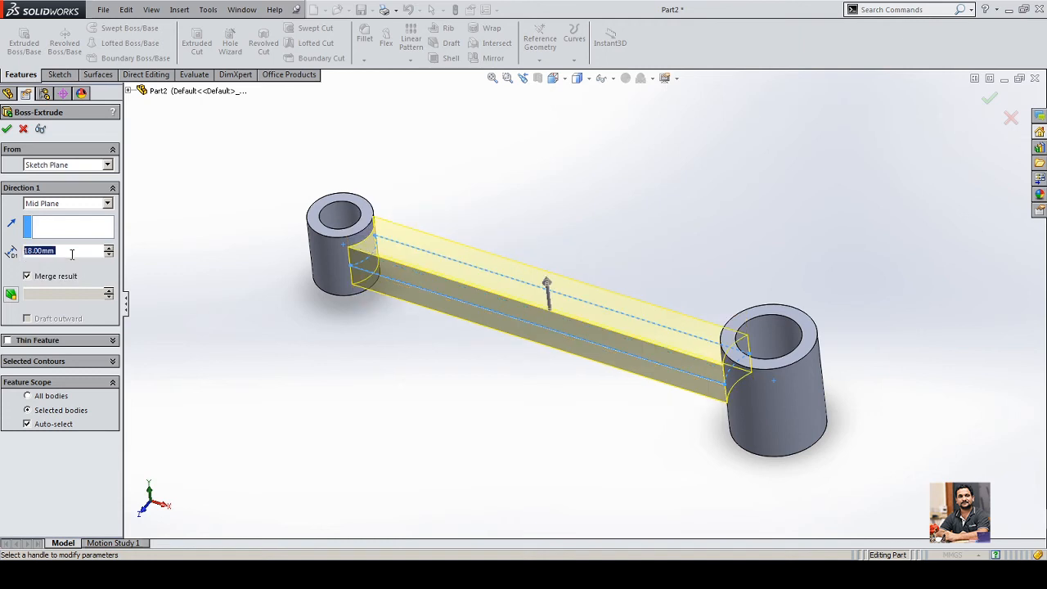
key(Return)
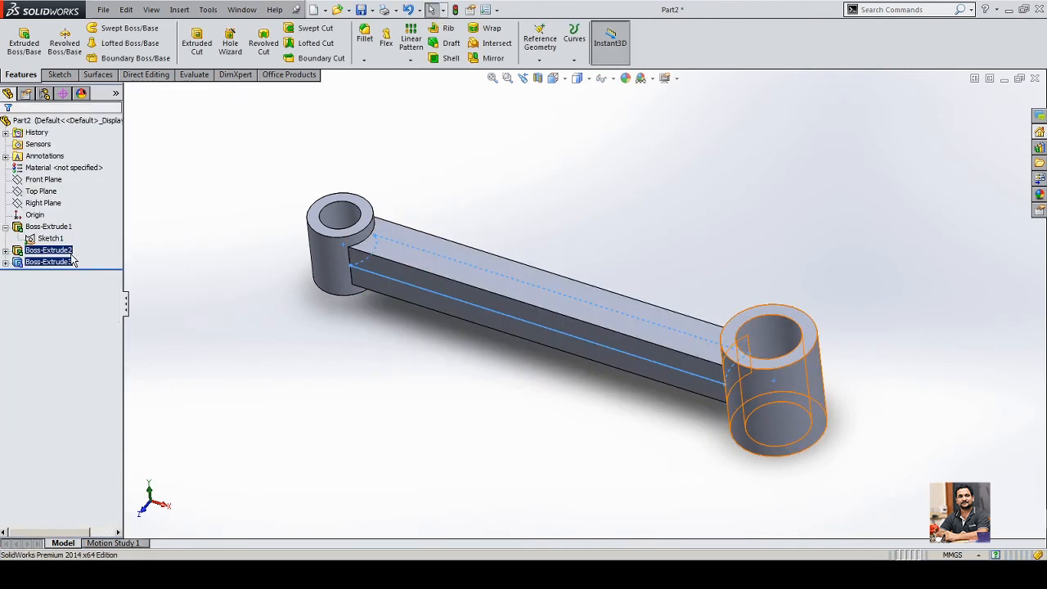
click(269, 400)
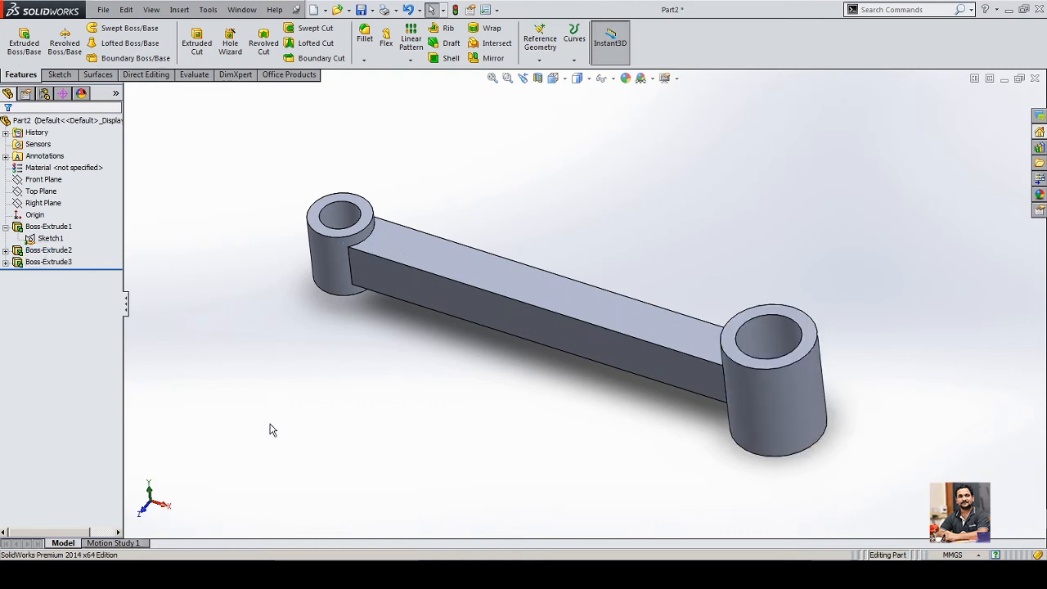
- Check the reference drawing, start a constant size fillet of 24 mm radius, and select both vertical edges where the arm meets the small boss
key(alt+Tab)
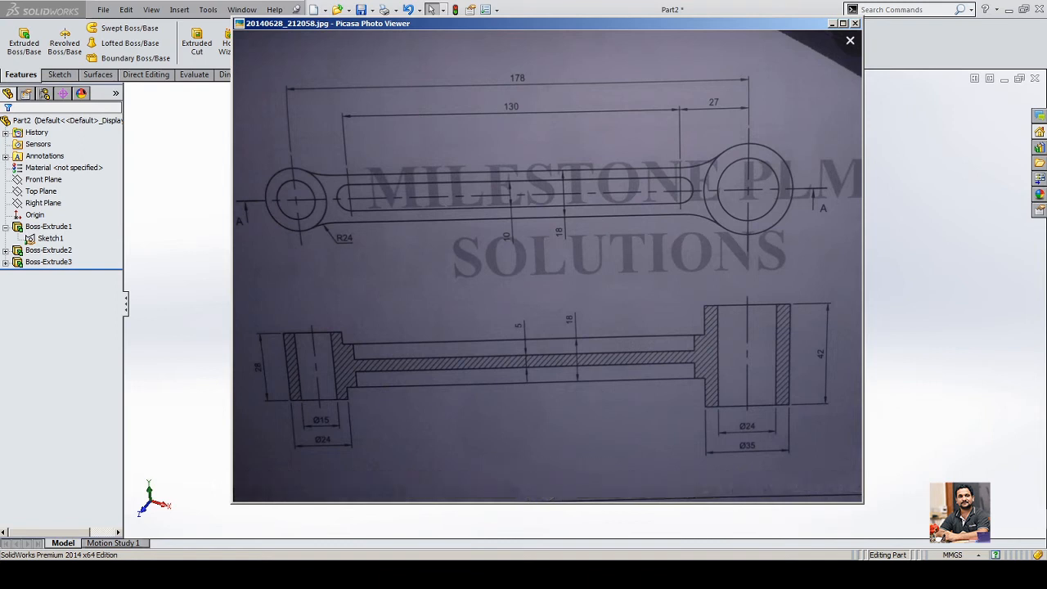
drag(523, 270, 545, 278)
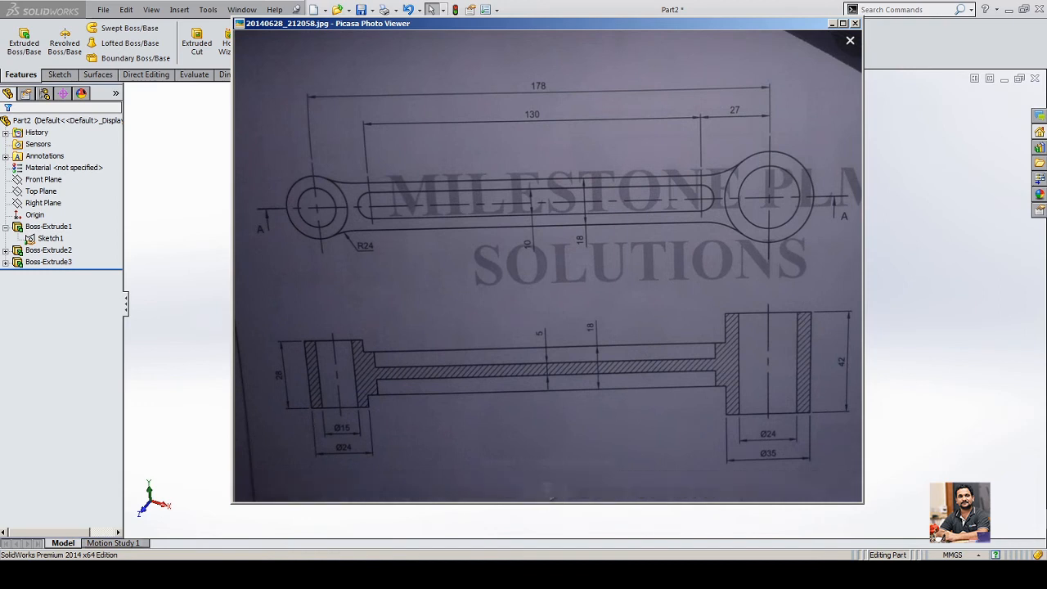
drag(544, 278, 500, 258)
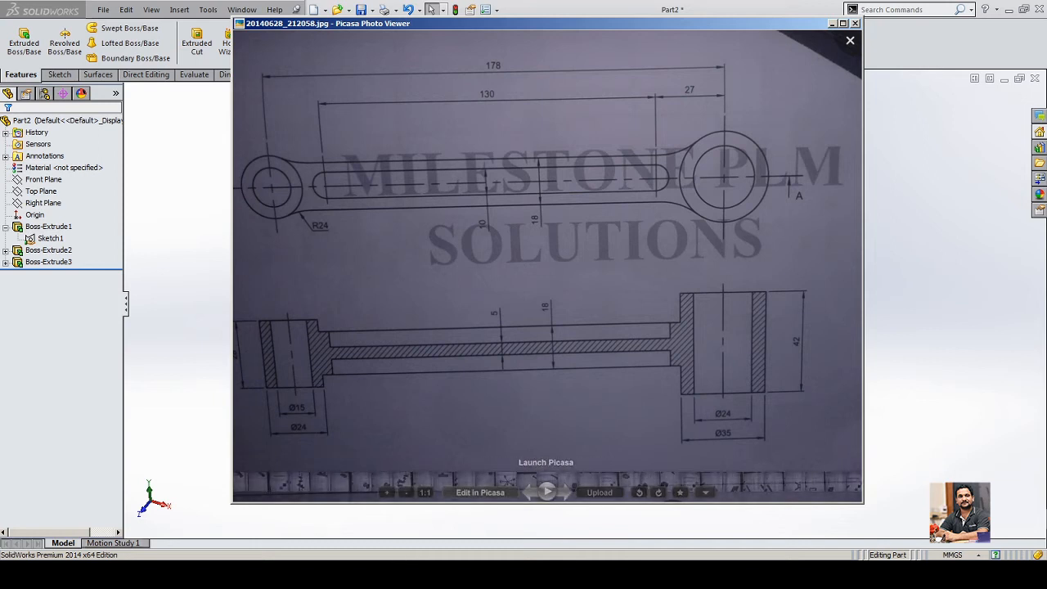
key(Escape)
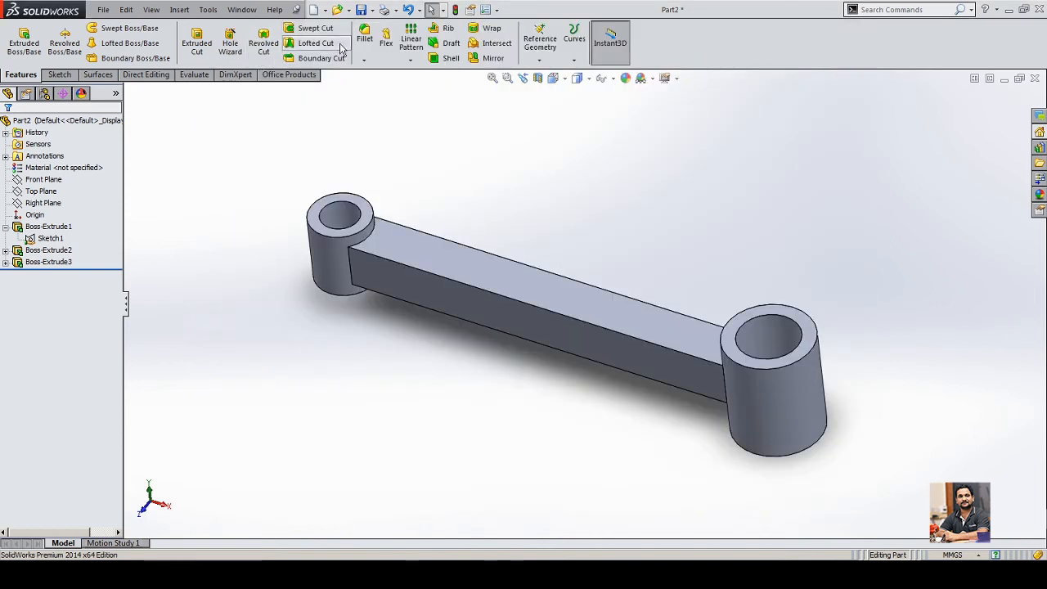
click(364, 35)
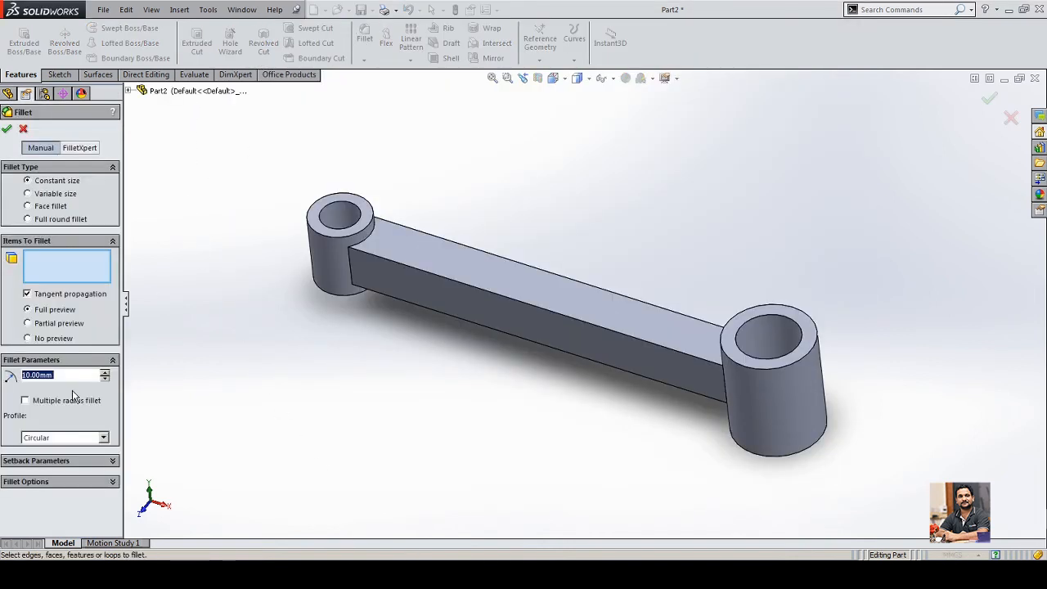
text(24)
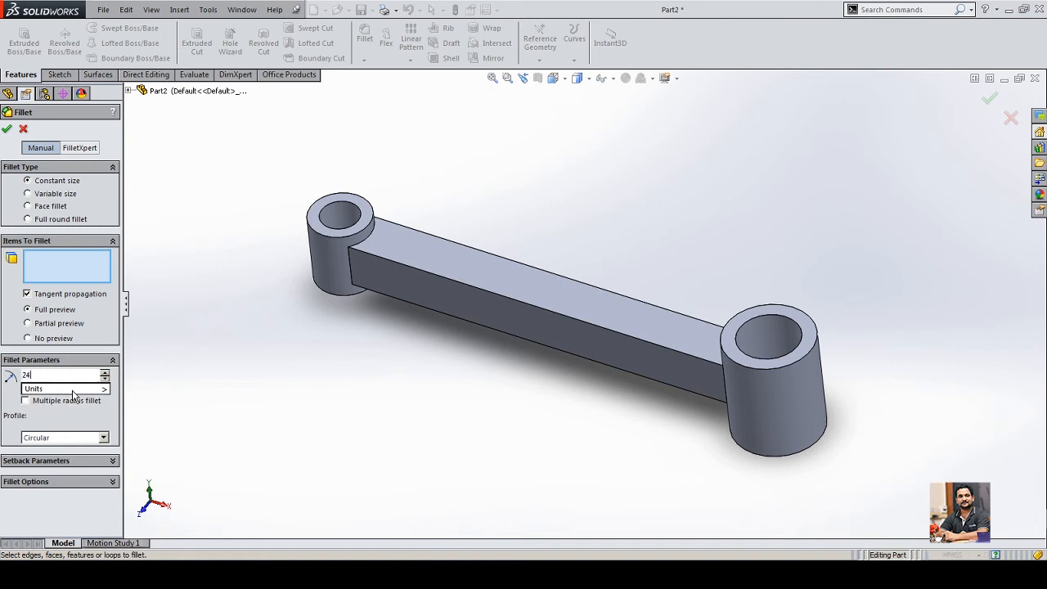
click(67, 264)
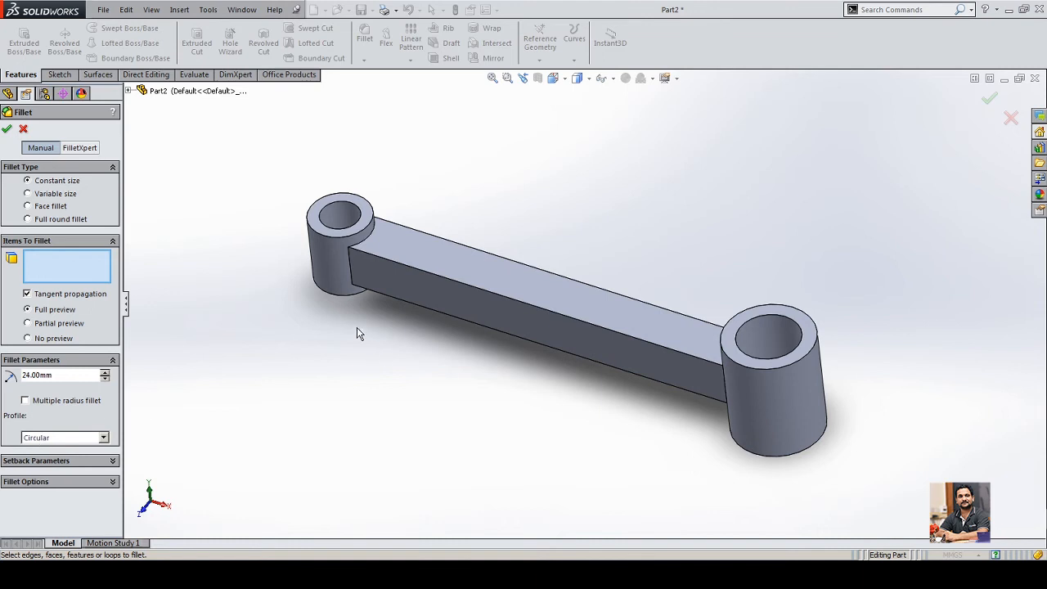
click(350, 274)
middle_drag(350, 274, 325, 392)
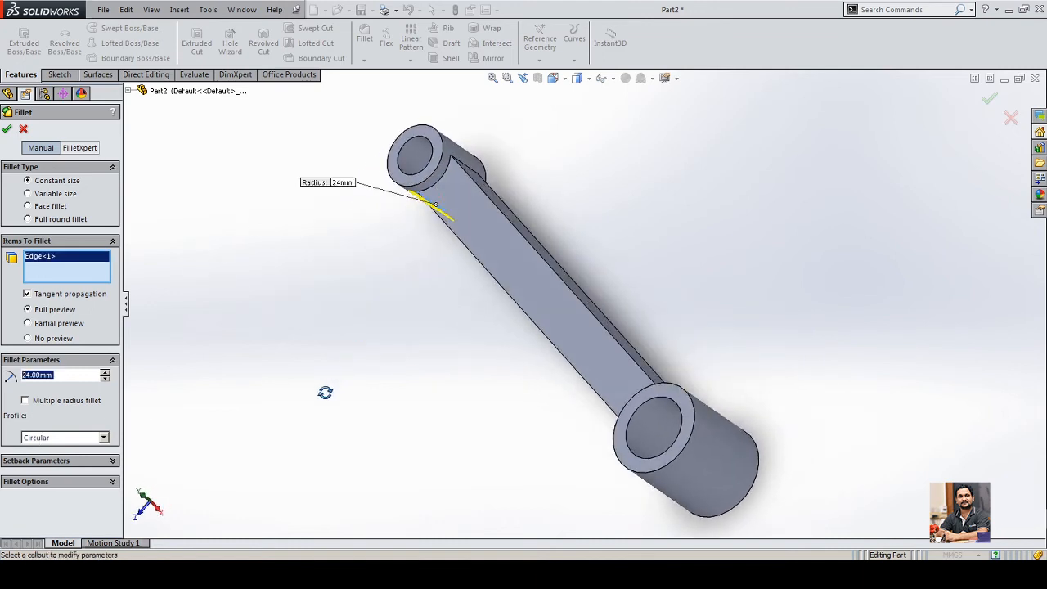
click(482, 180)
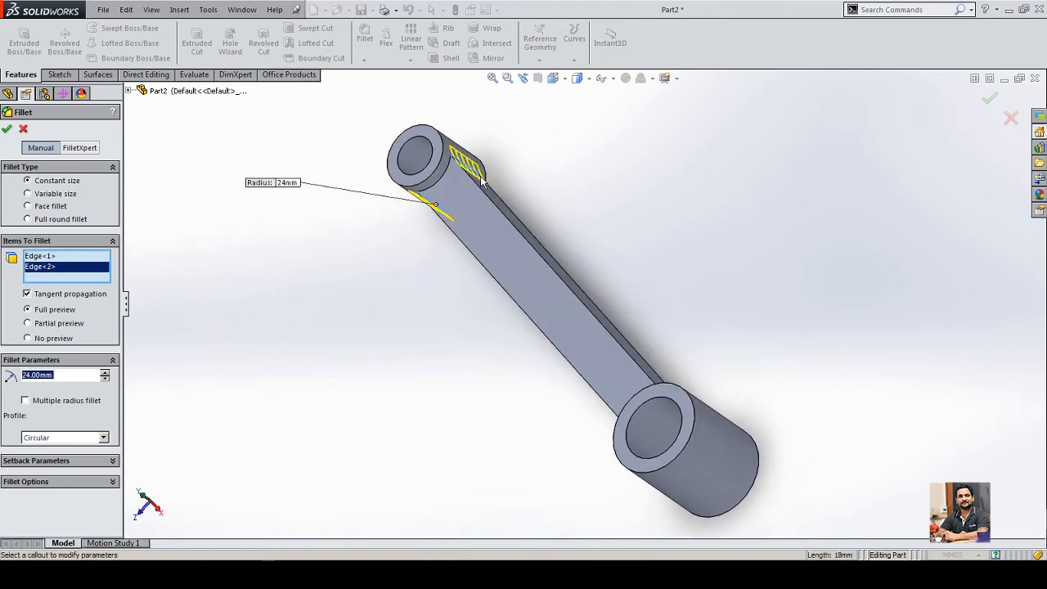
- Add both vertical edges where the arm meets the large boss to the fillet and apply it
click(652, 429)
middle_drag(664, 420, 678, 394)
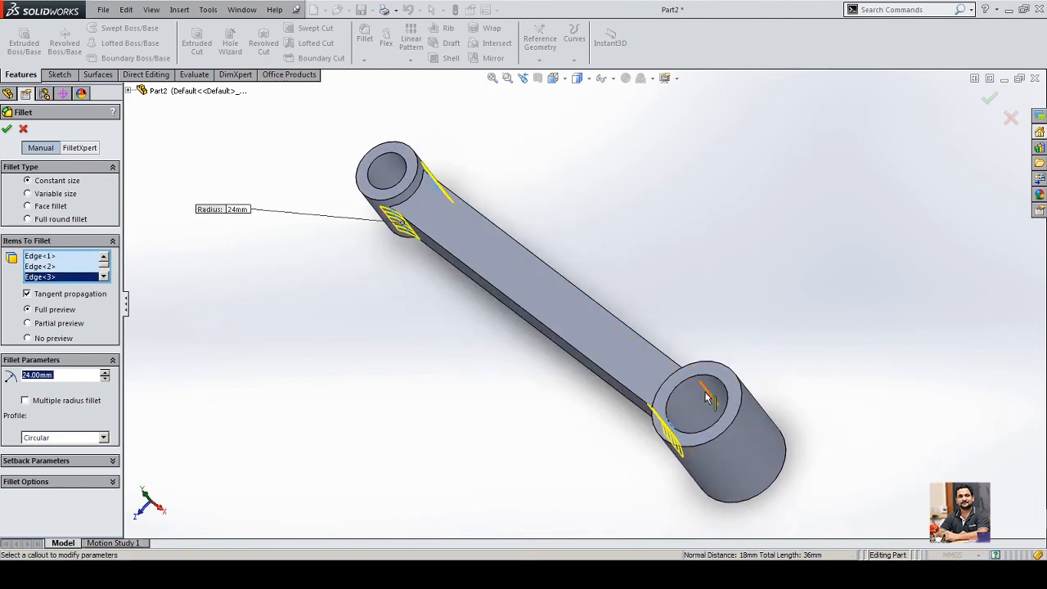
click(710, 396)
middle_drag(467, 440, 477, 412)
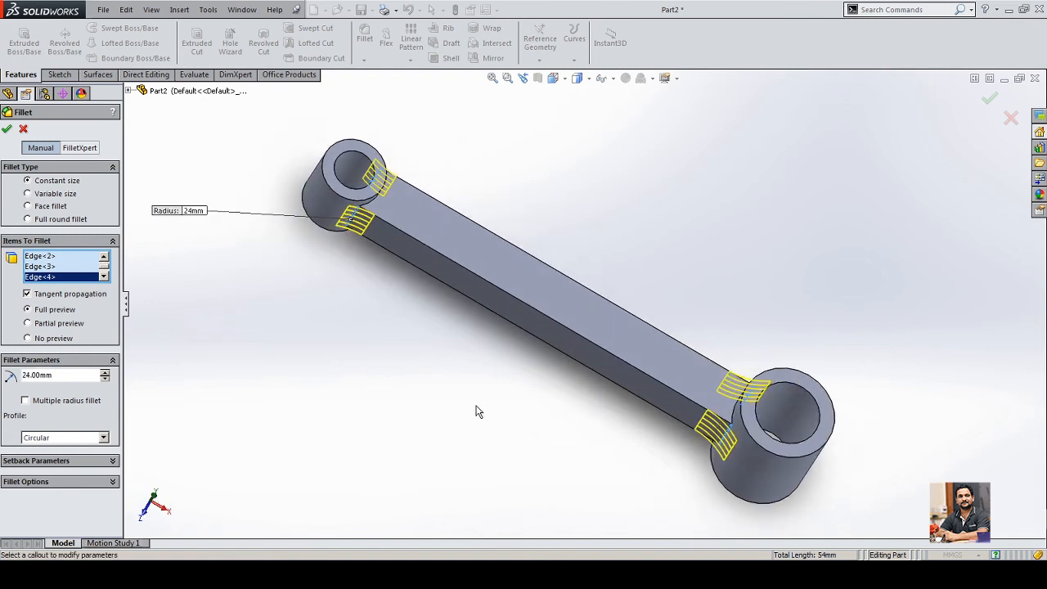
click(7, 128)
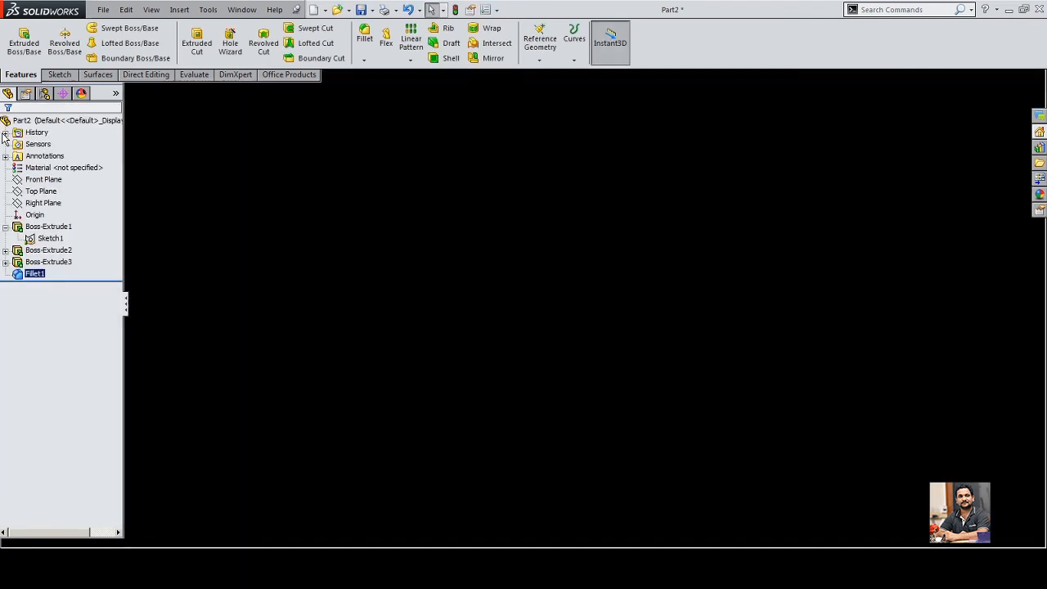
- Sketch a straight horizontal slot about 92 mm long and 7 mm wide on the arm's top face, centred on the arm's axis
click(499, 256)
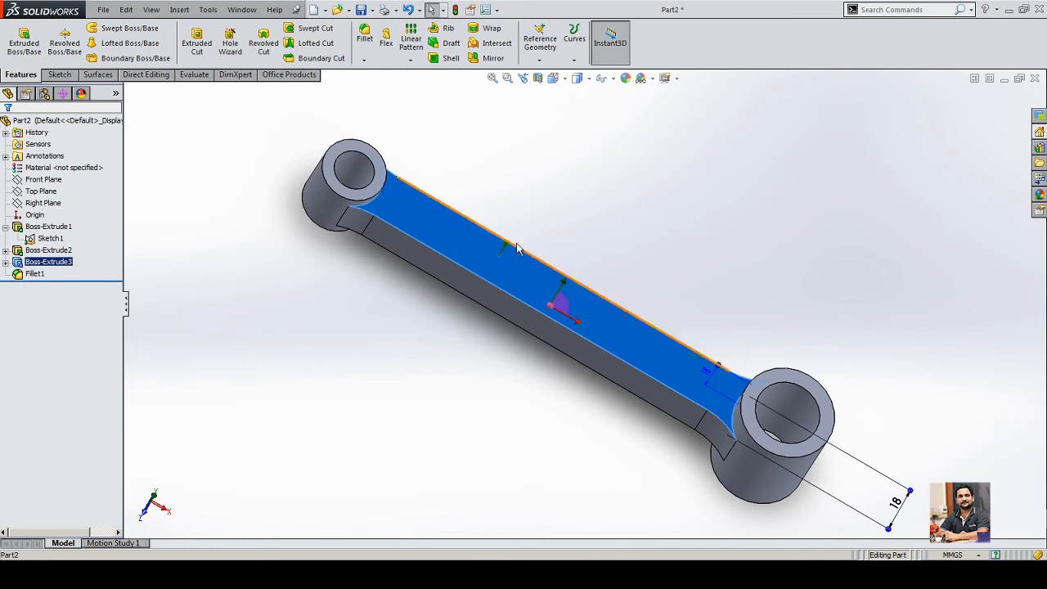
click(550, 217)
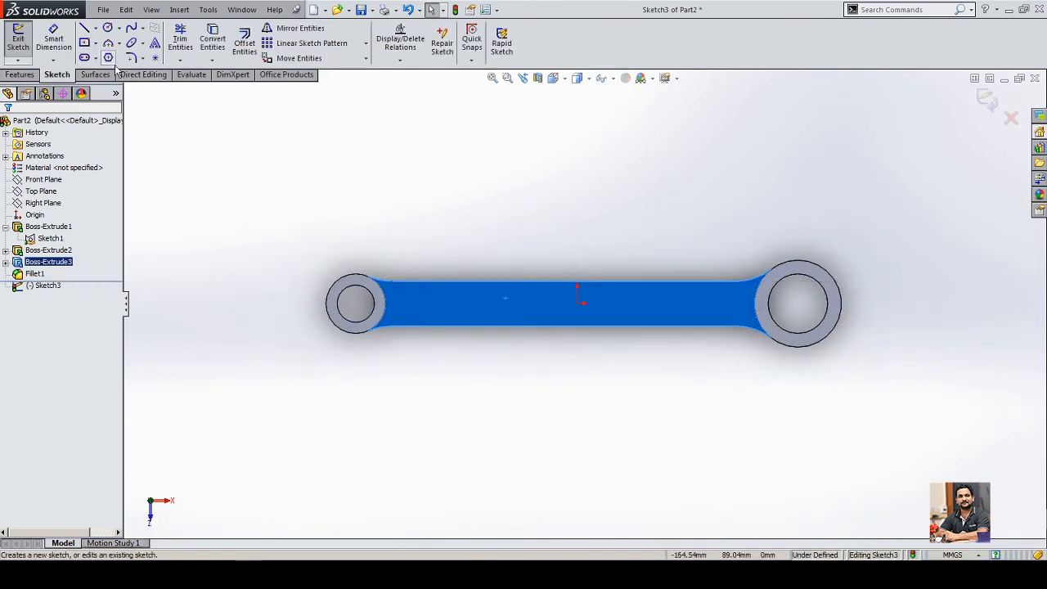
click(84, 58)
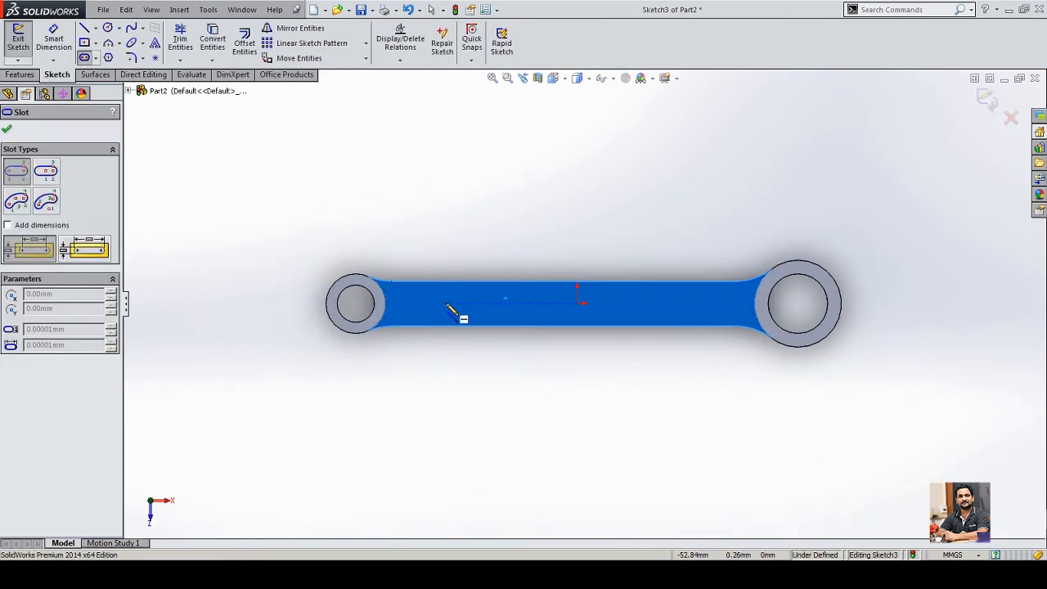
click(446, 304)
click(677, 304)
click(689, 317)
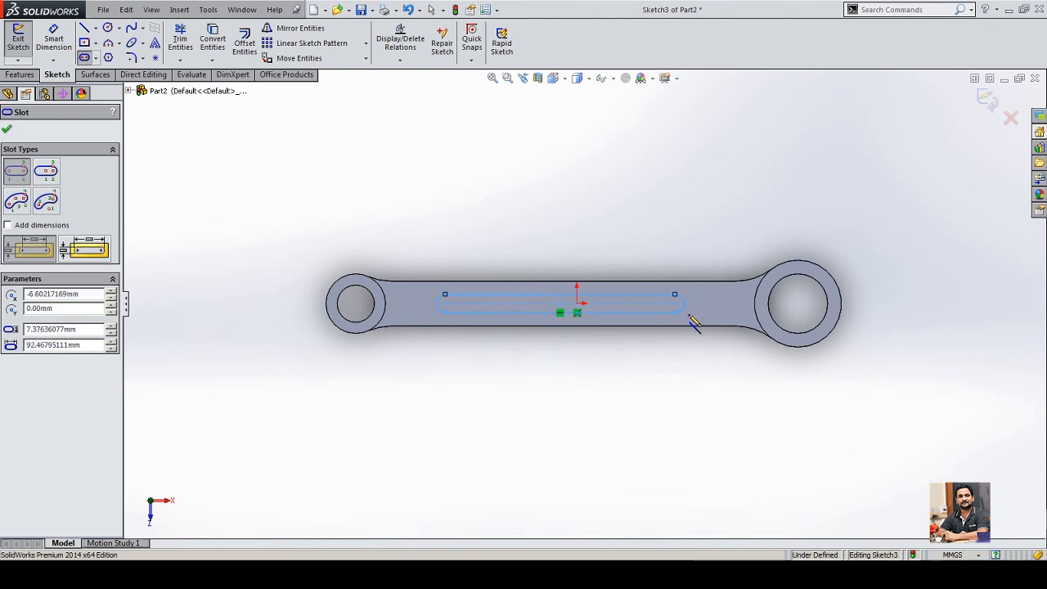
right_click(690, 319)
click(694, 188)
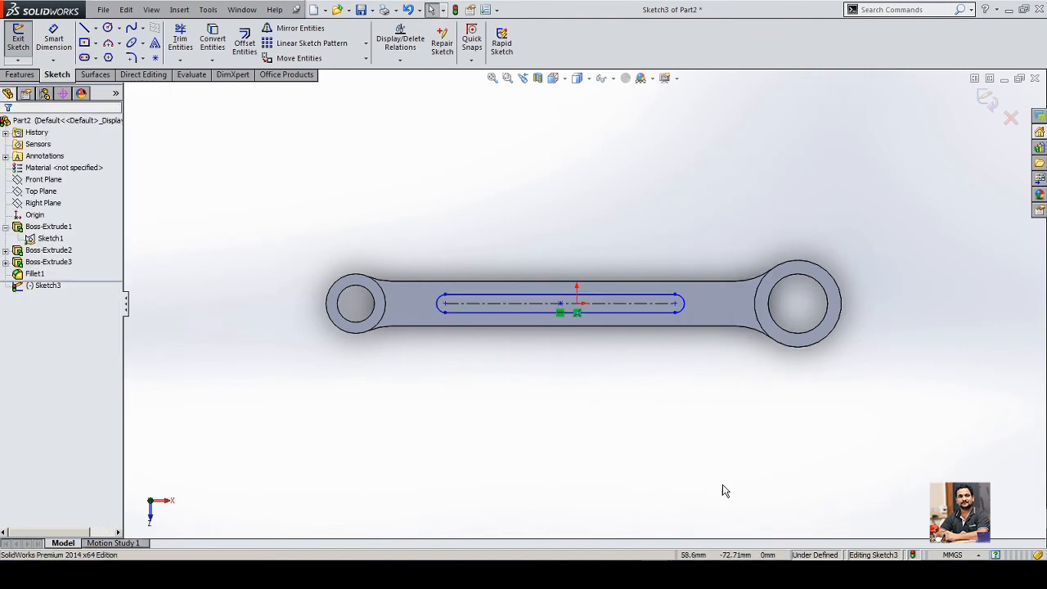
- Dimension the slot's centre-to-centre length as 130 mm
right_drag(722, 491, 697, 266)
click(646, 308)
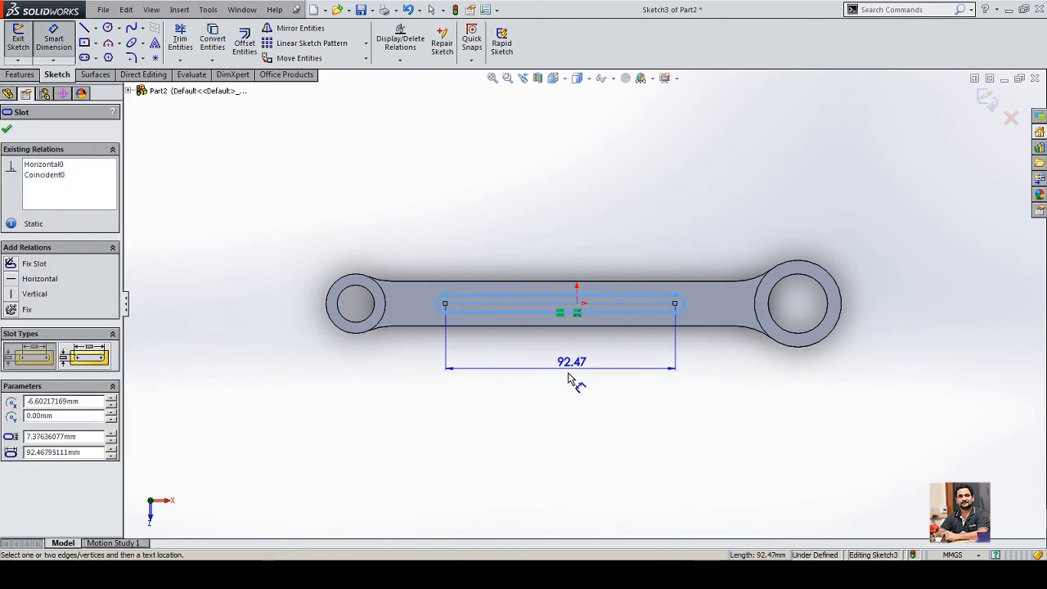
click(562, 381)
text(130)
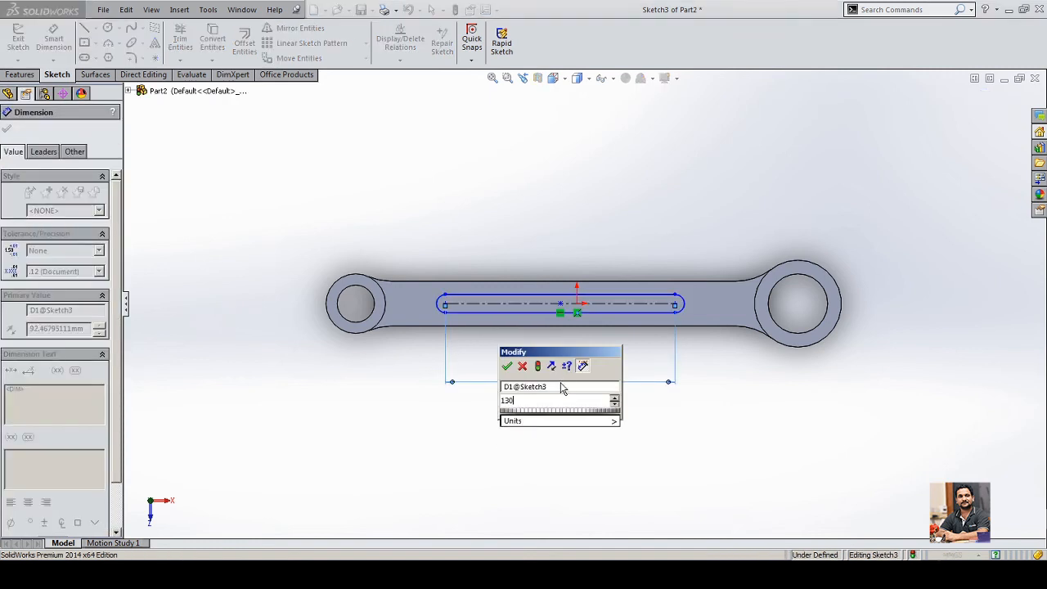
key(Return)
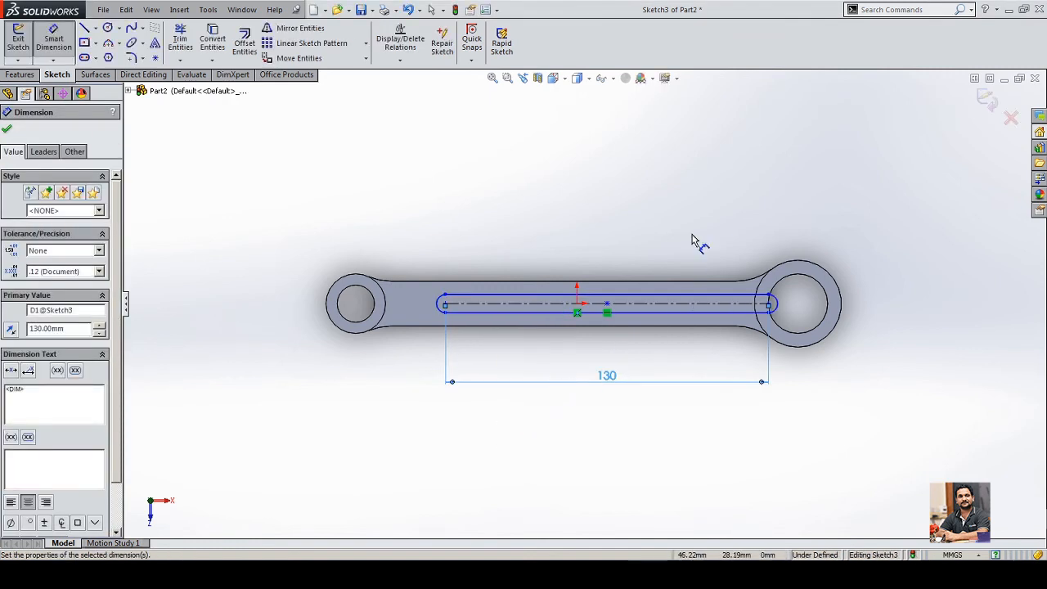
click(693, 155)
- Dimension the distance between the slot's end centre and the large boss's hole centre as 27 mm
scroll(817, 308, down, 9)
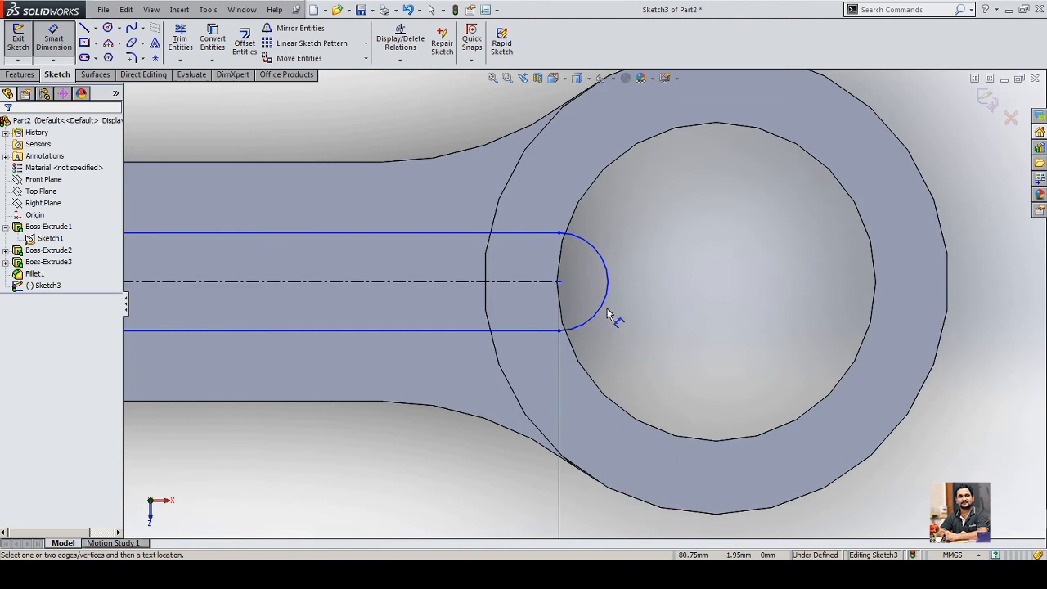
click(568, 285)
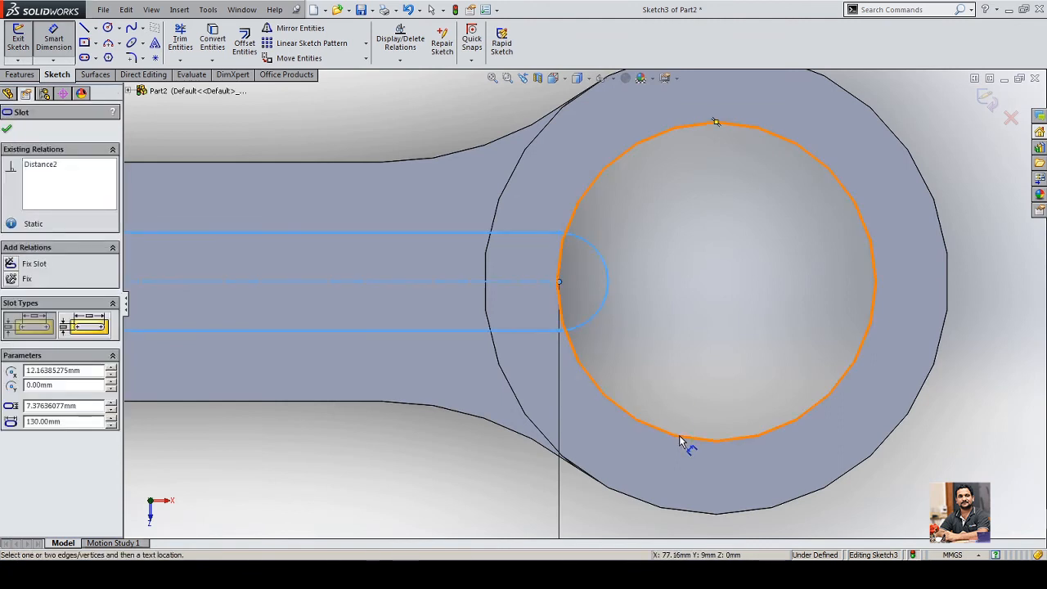
click(681, 440)
scroll(684, 439, up, 3)
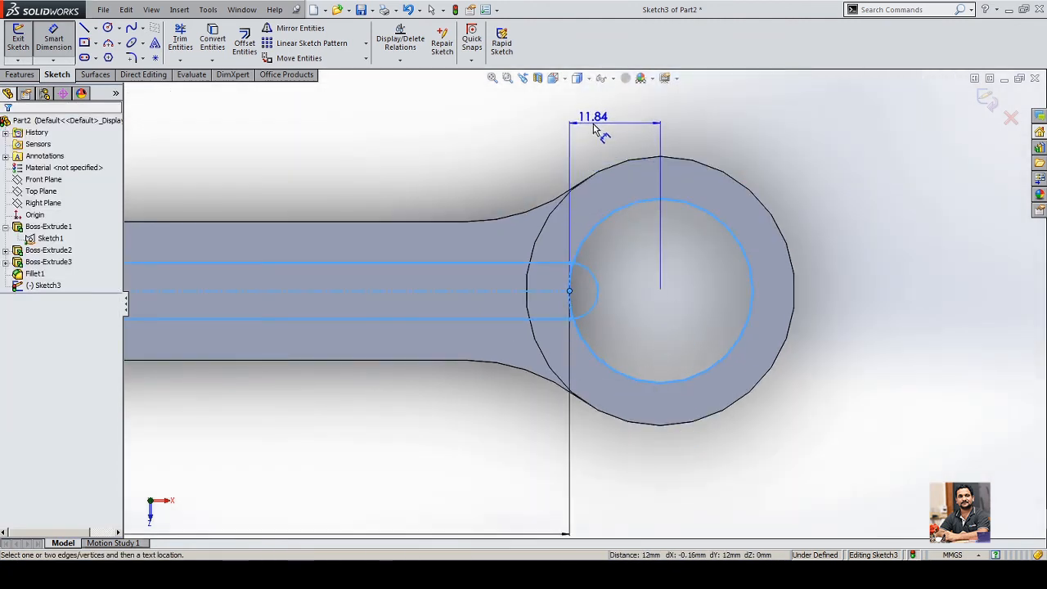
click(593, 124)
text(27)
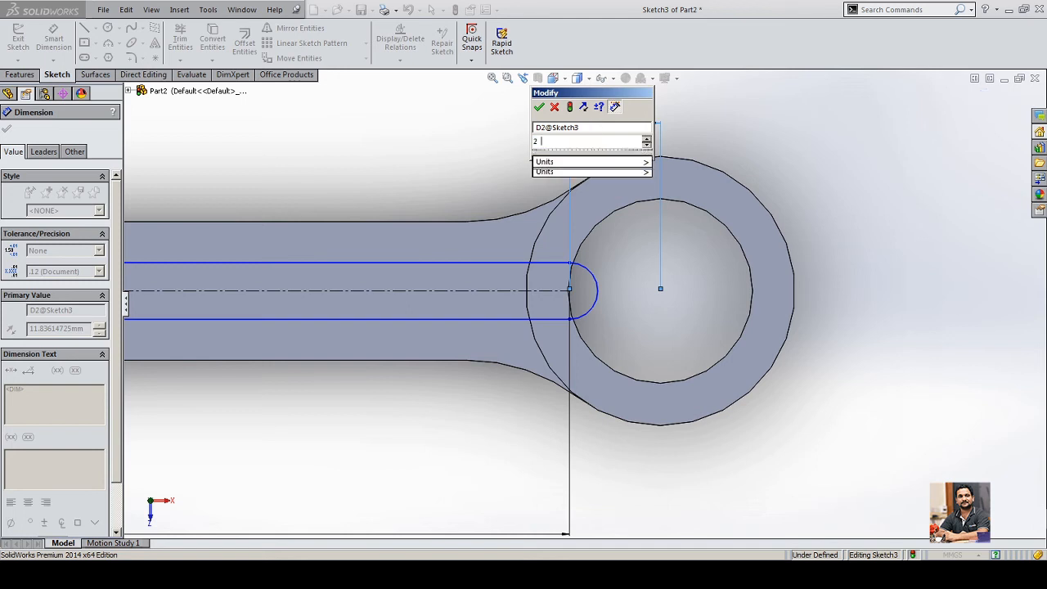
key(Return)
click(928, 215)
scroll(830, 298, up, 5)
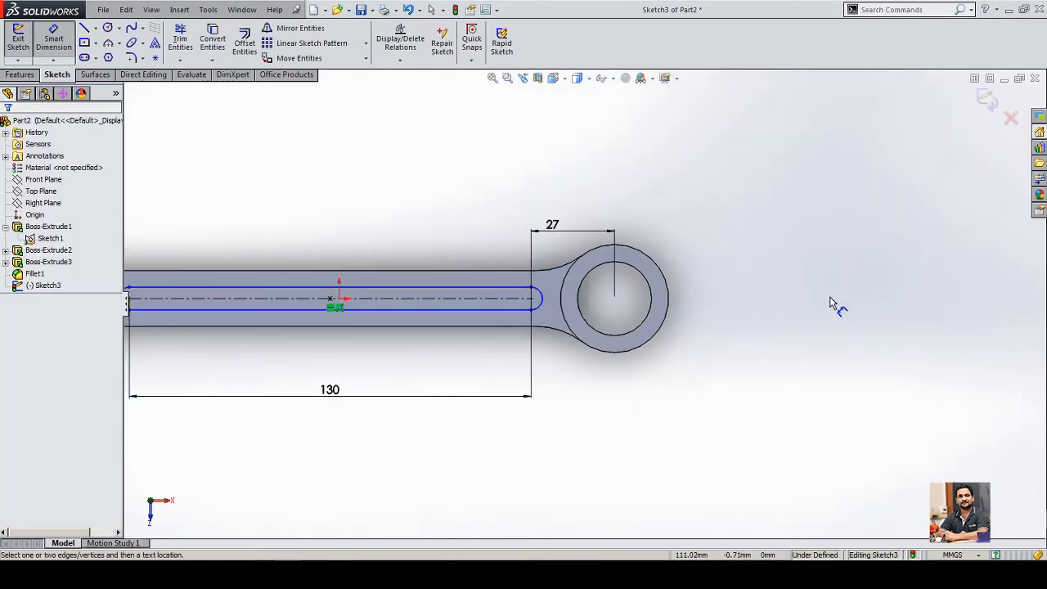
scroll(857, 277, up, 3)
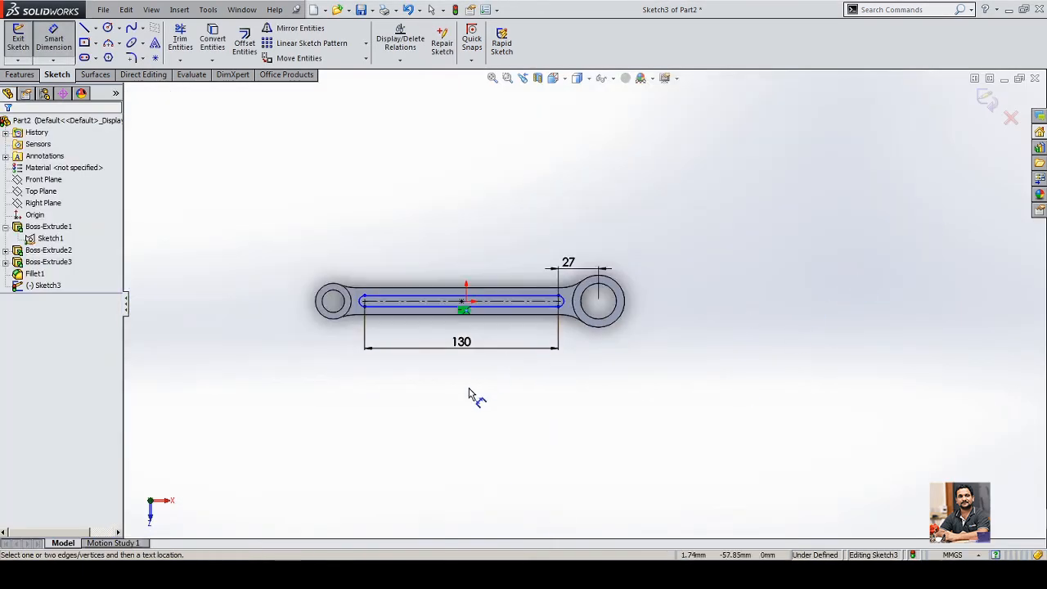
- Check the slot width in the reference drawing and dimension the slot's width as 10 mm
click(333, 559)
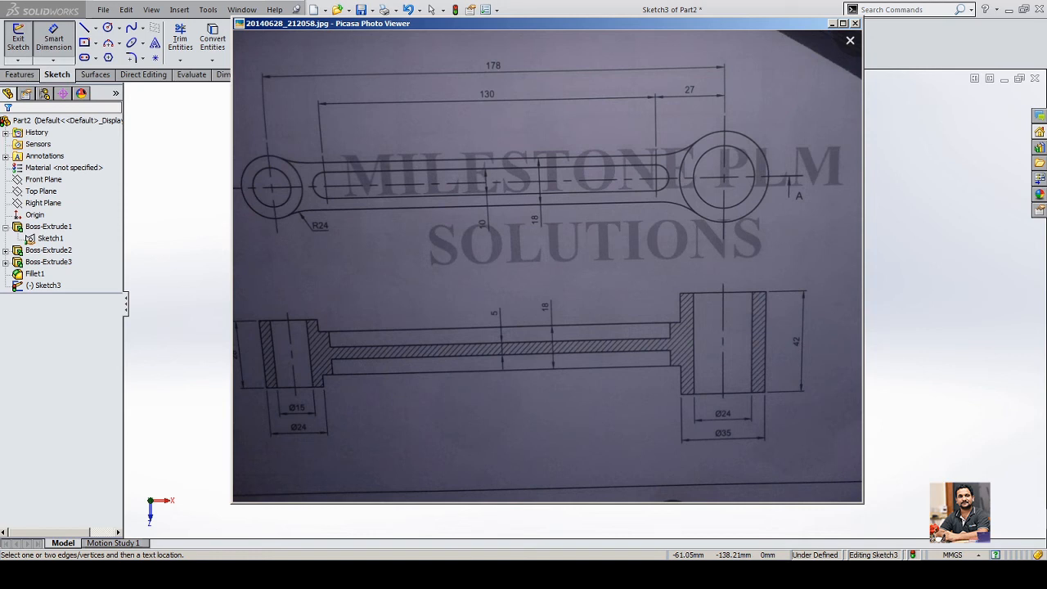
key(Escape)
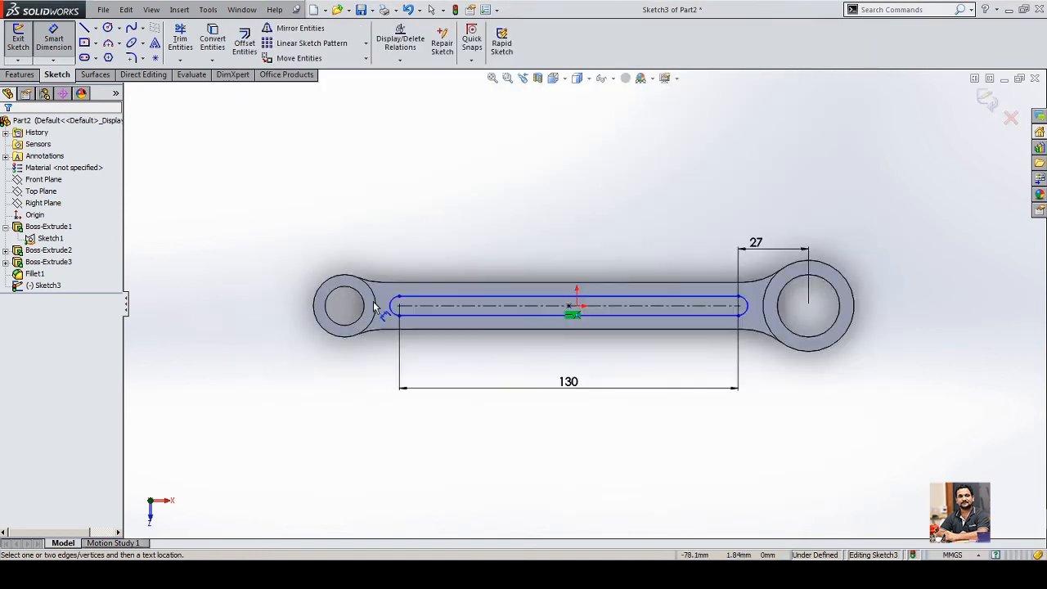
scroll(377, 309, down, 2)
click(491, 319)
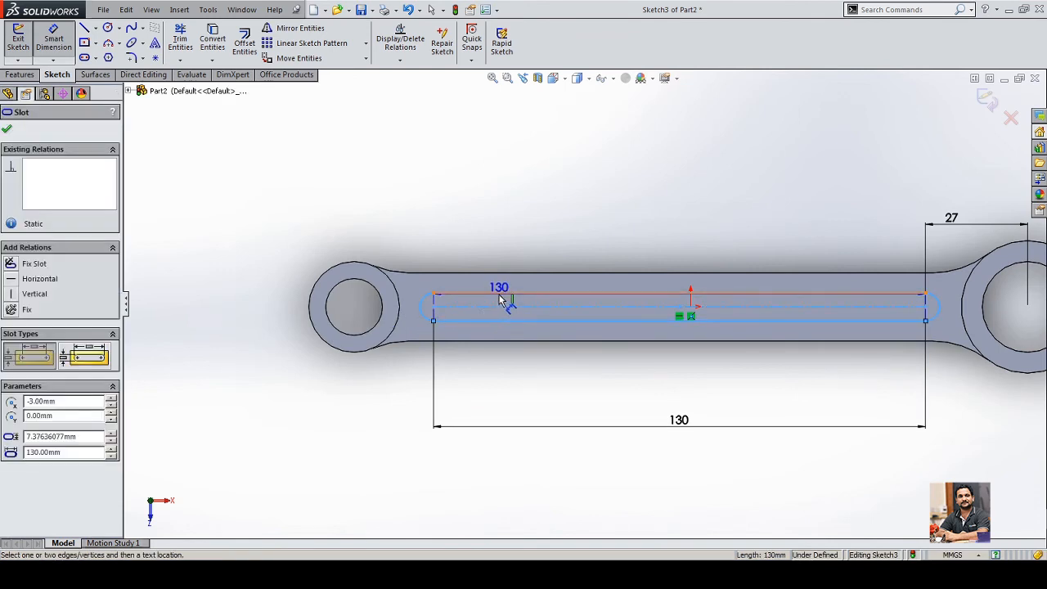
click(500, 295)
click(239, 314)
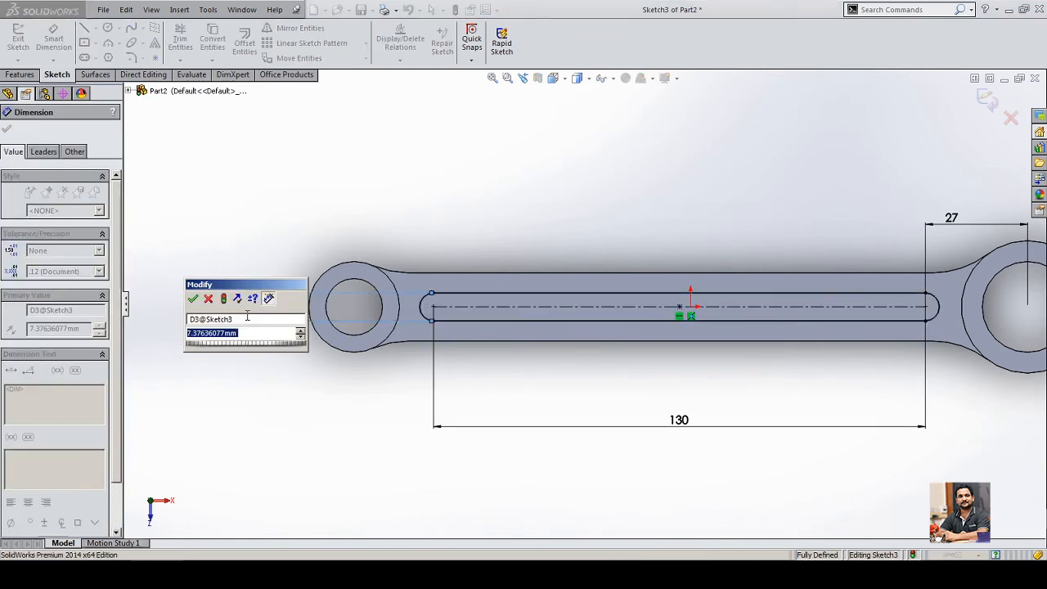
text(10)
key(Return)
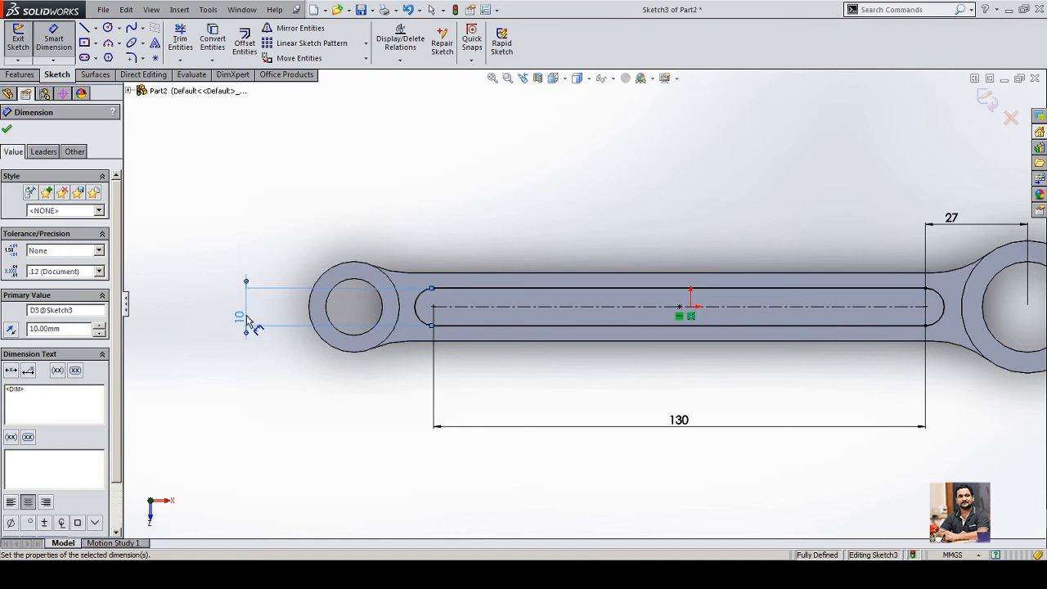
click(492, 167)
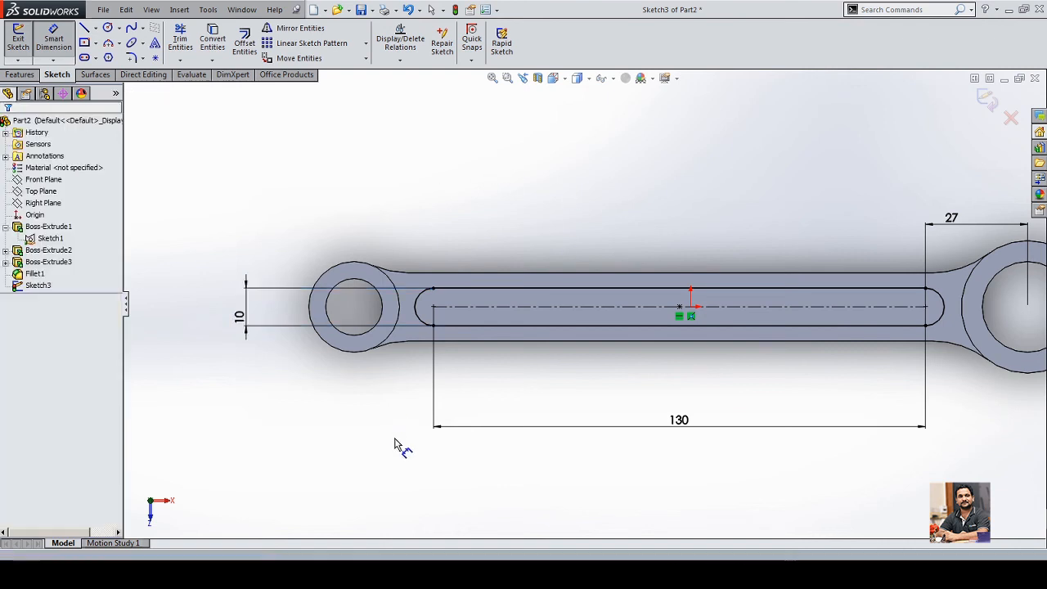
- Finish the slot sketch and cut it 6.5 mm deep into the arm as a blind extruded cut
key(ctrl+7)
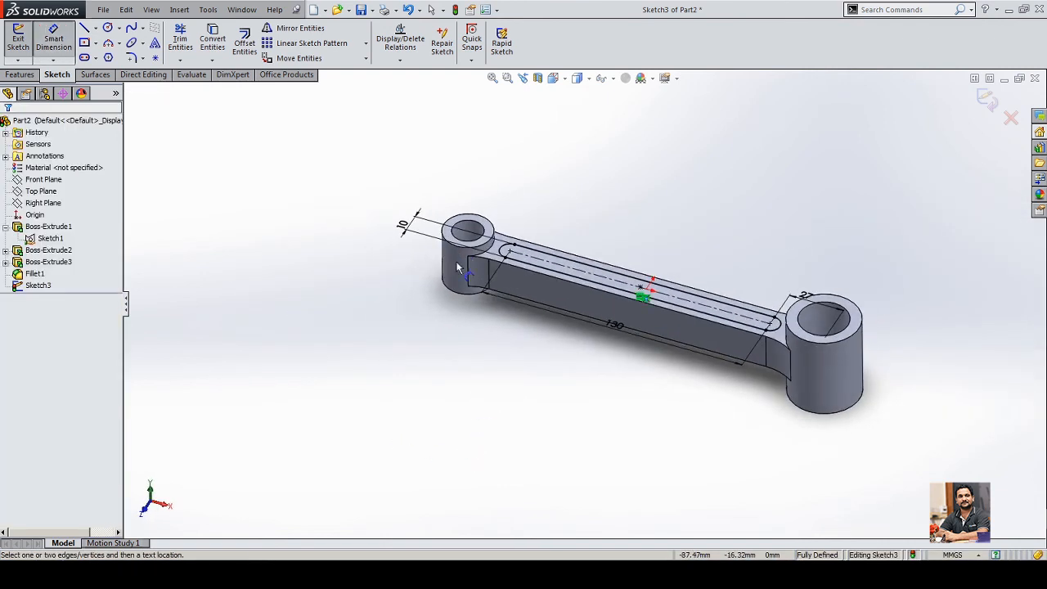
click(987, 99)
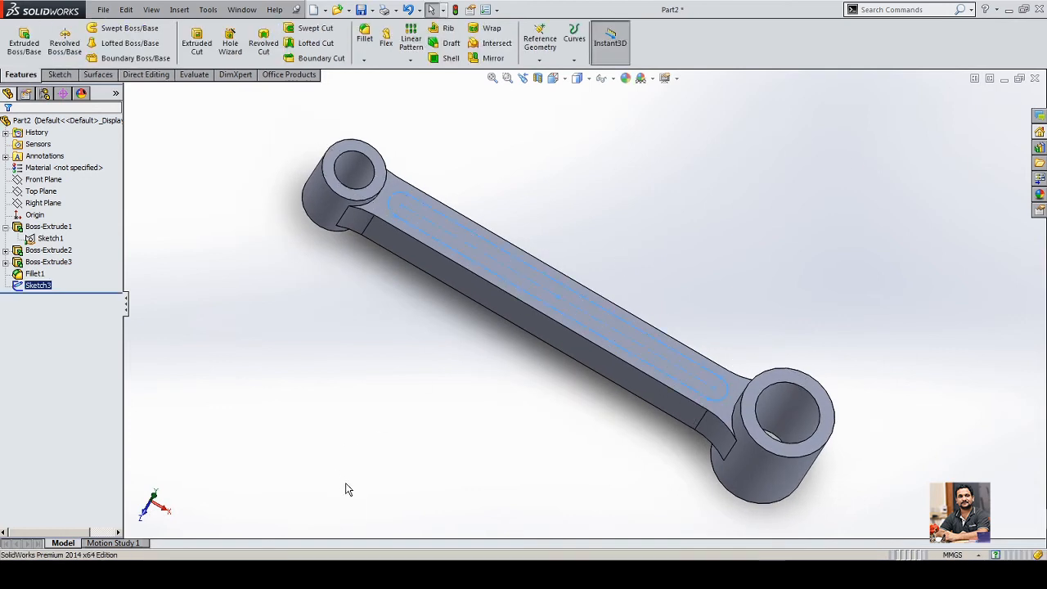
click(344, 571)
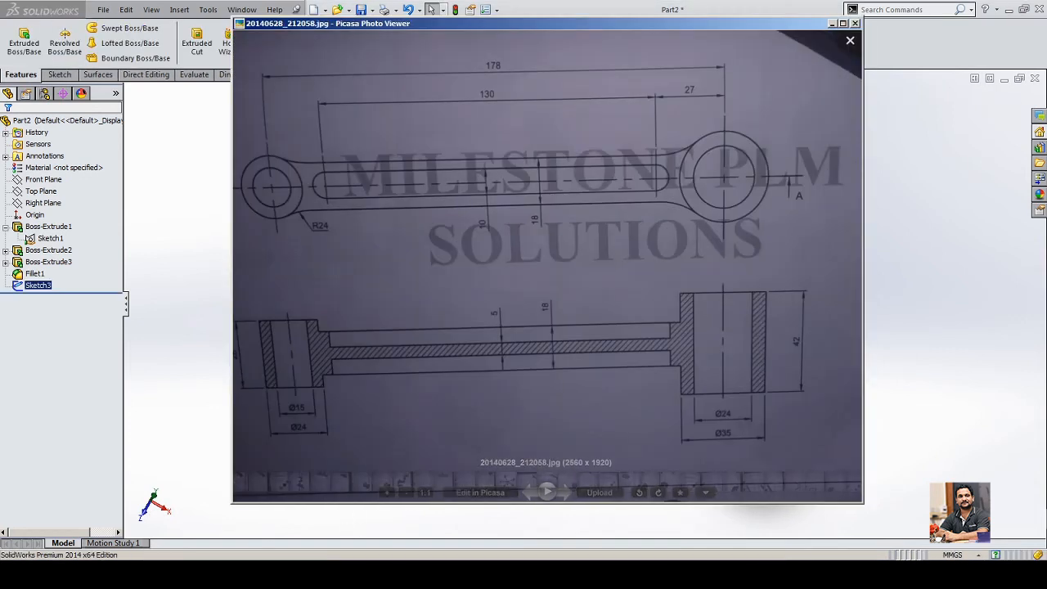
click(976, 273)
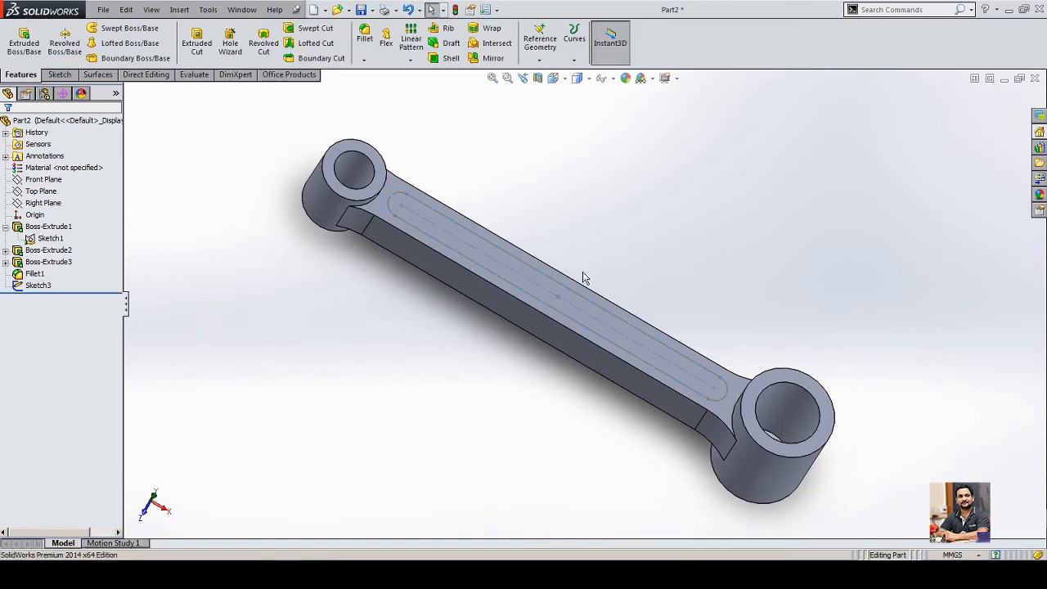
click(42, 288)
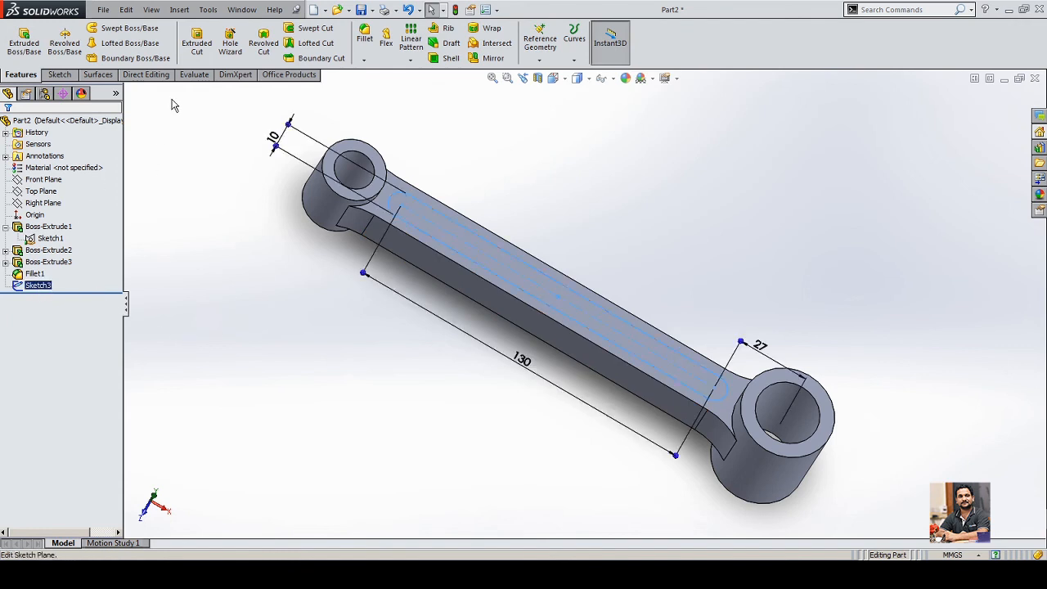
click(193, 45)
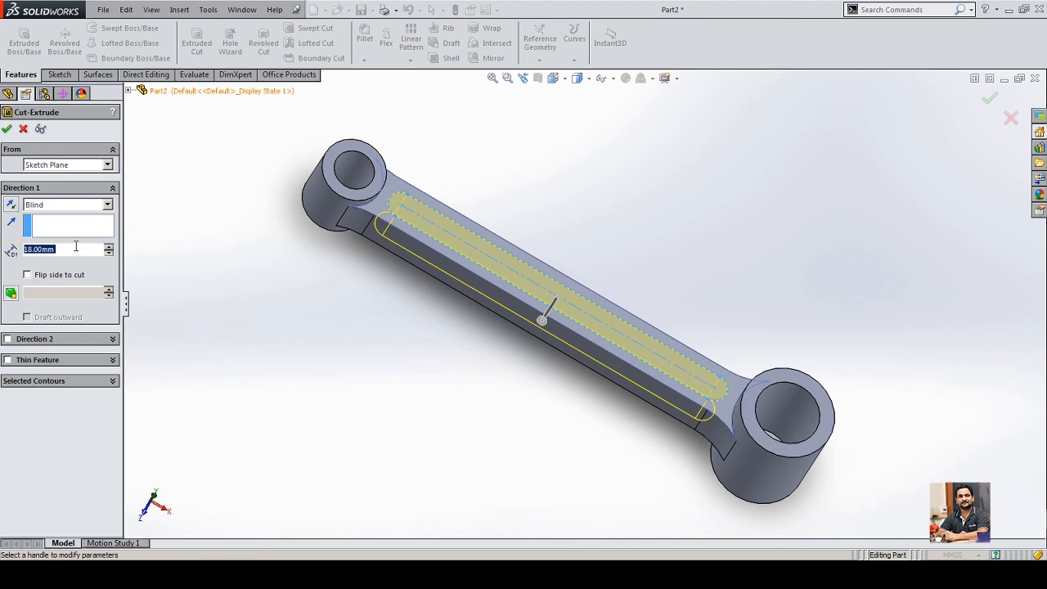
text(6.5)
key(Return)
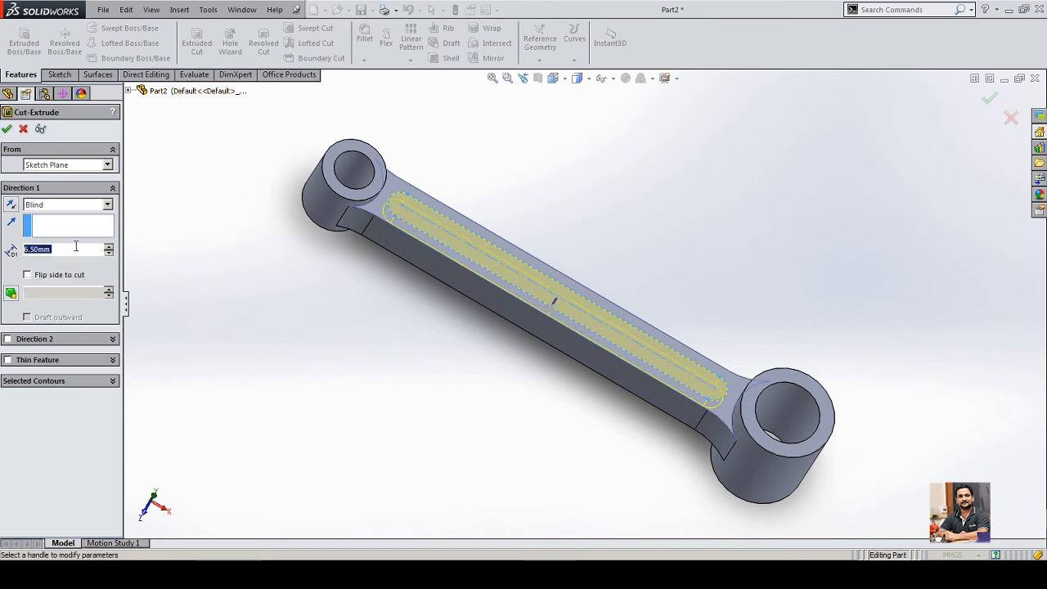
middle_drag(440, 293, 422, 231)
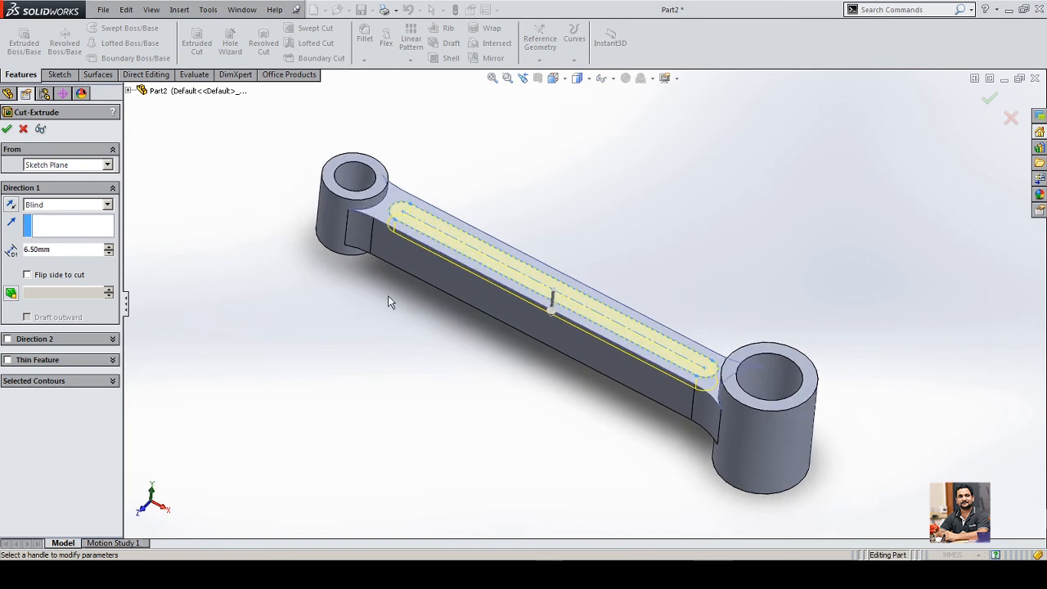
click(6, 128)
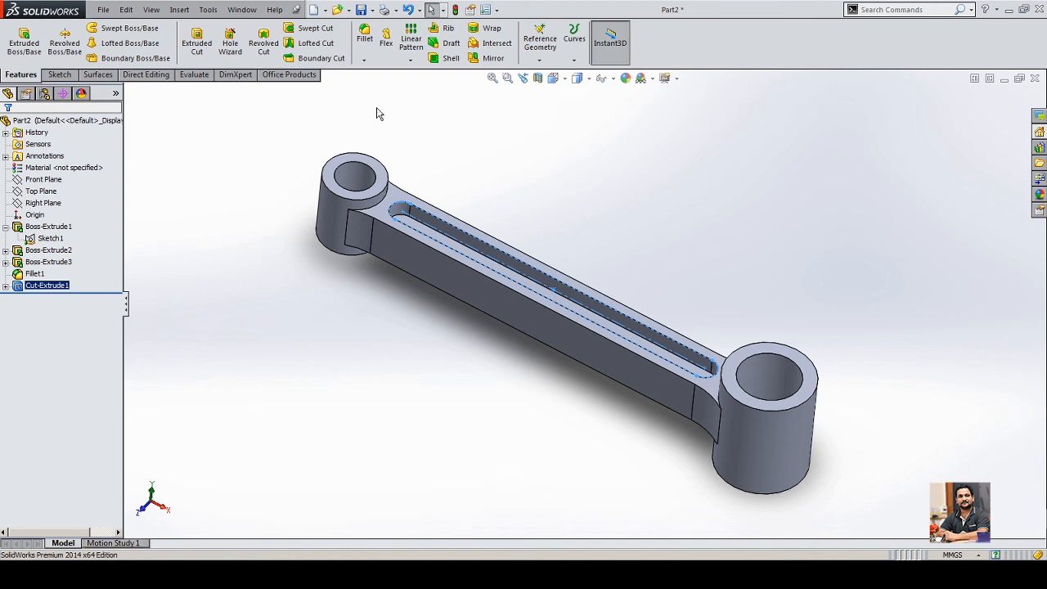
- Mirror the slot cut about the Top Plane to the arm's opposite face
click(490, 58)
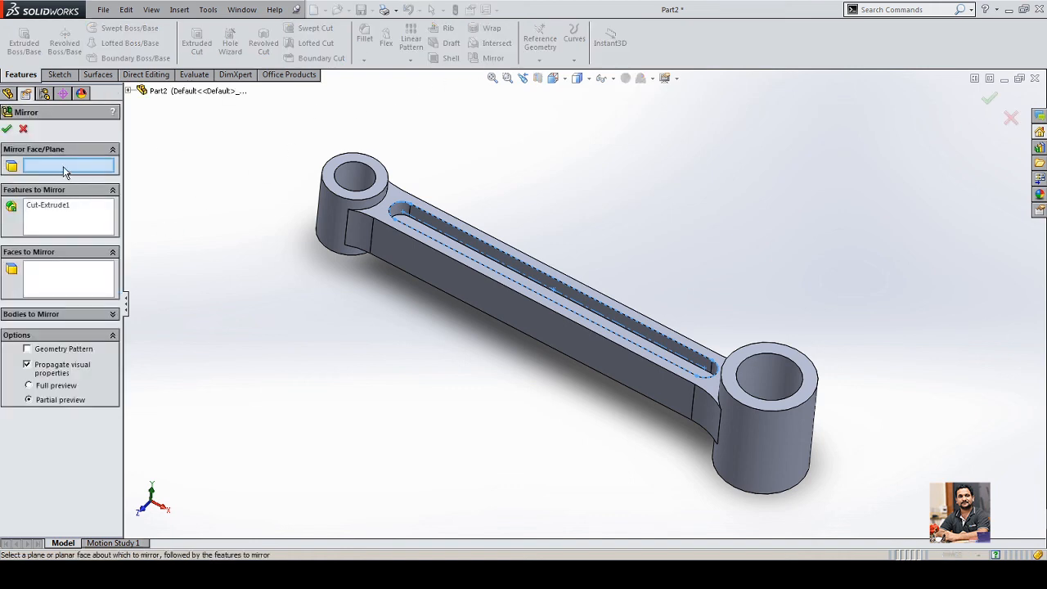
click(128, 91)
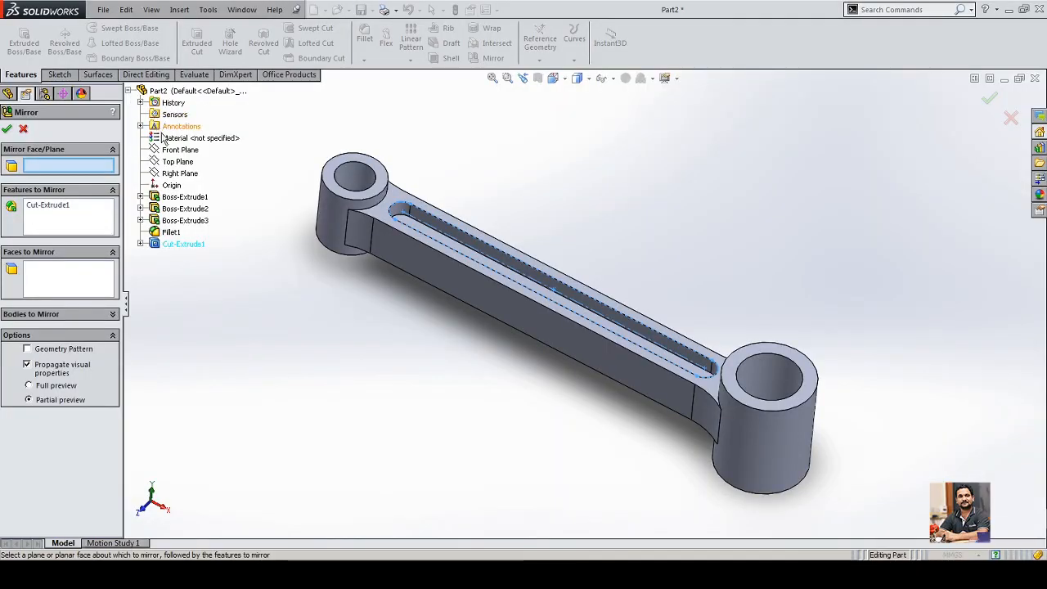
click(177, 163)
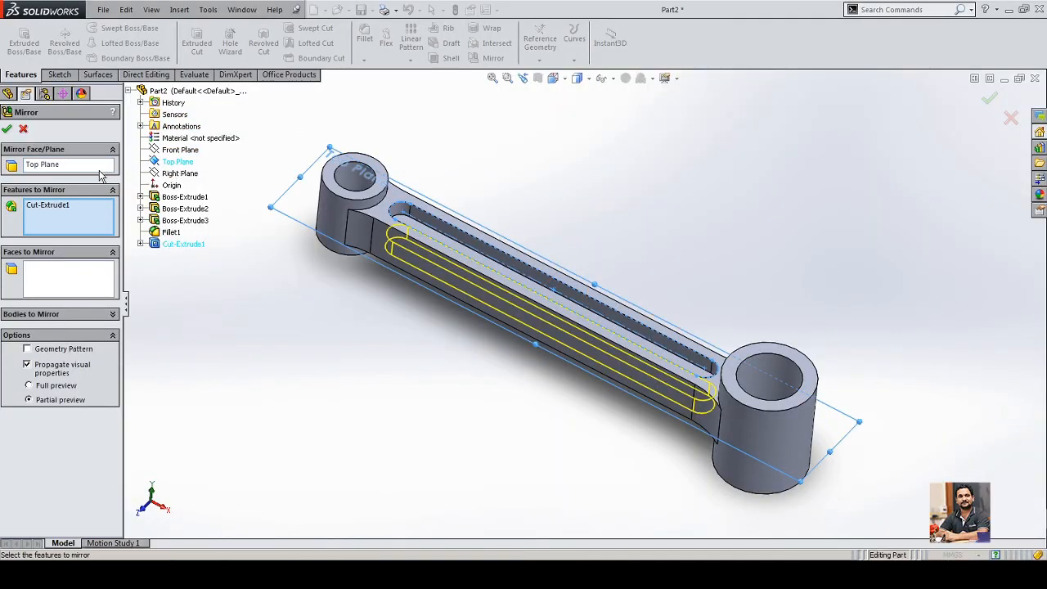
click(7, 129)
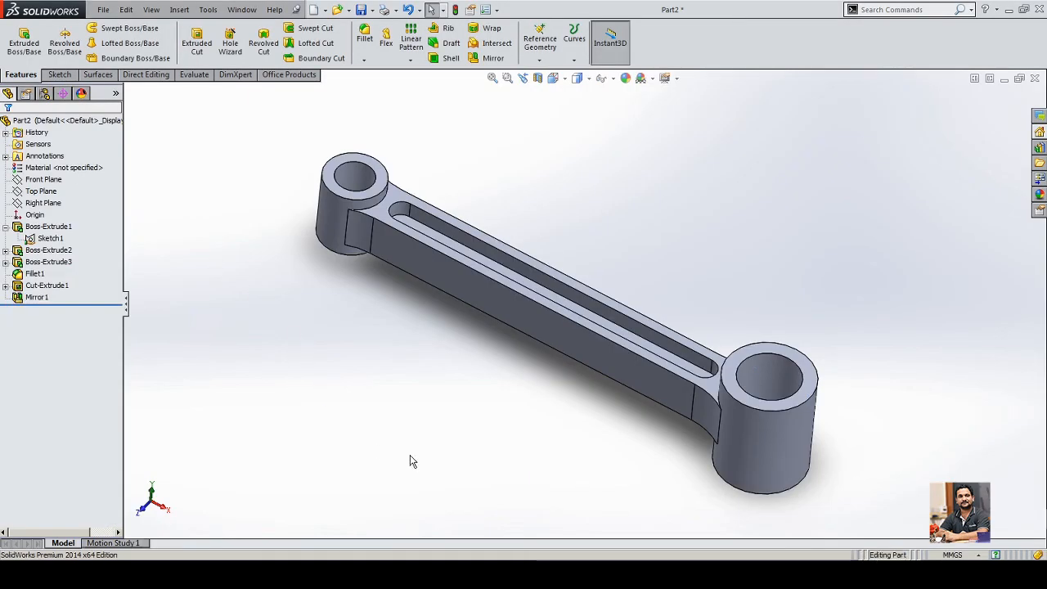
- Save the part as ARTICULATED ROD in the ASSEMBLY_3 folder, showing the model in isometric view
middle_drag(409, 454, 403, 422)
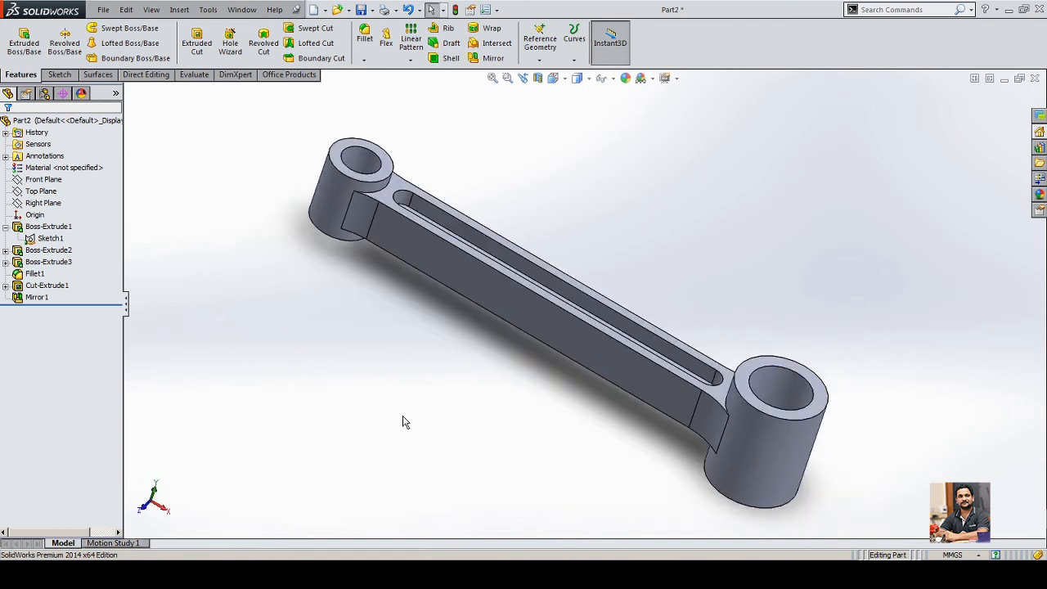
key(ctrl+7)
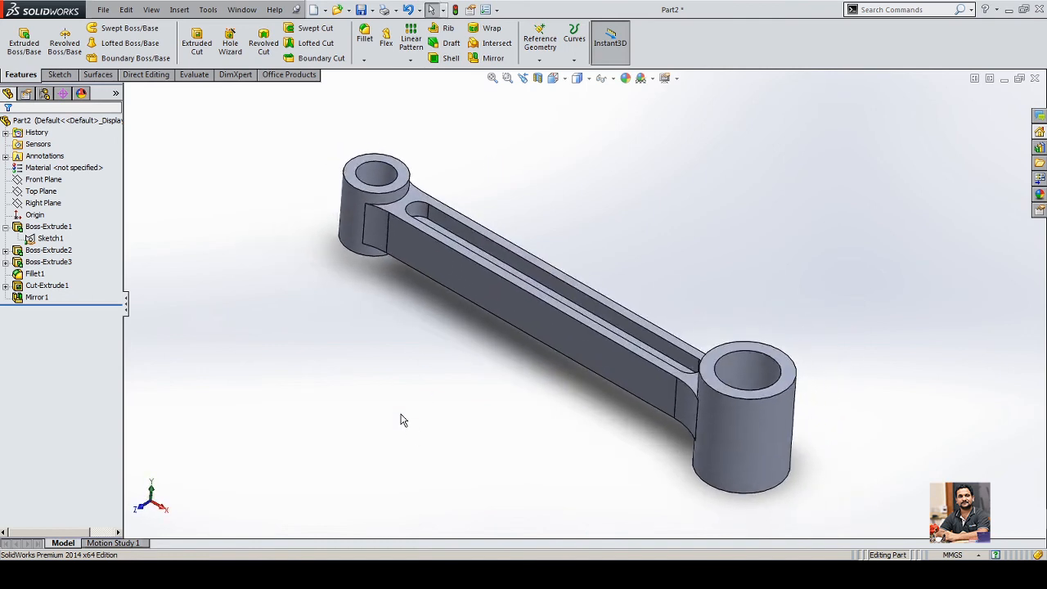
key(ctrl+s)
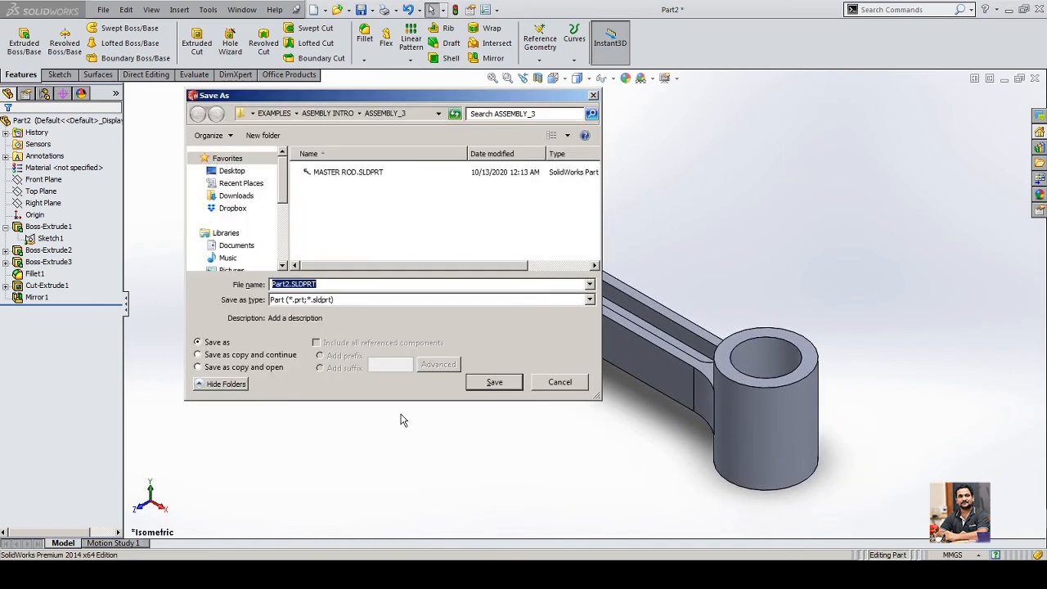
text(ARTICULATED ROD)
click(494, 382)
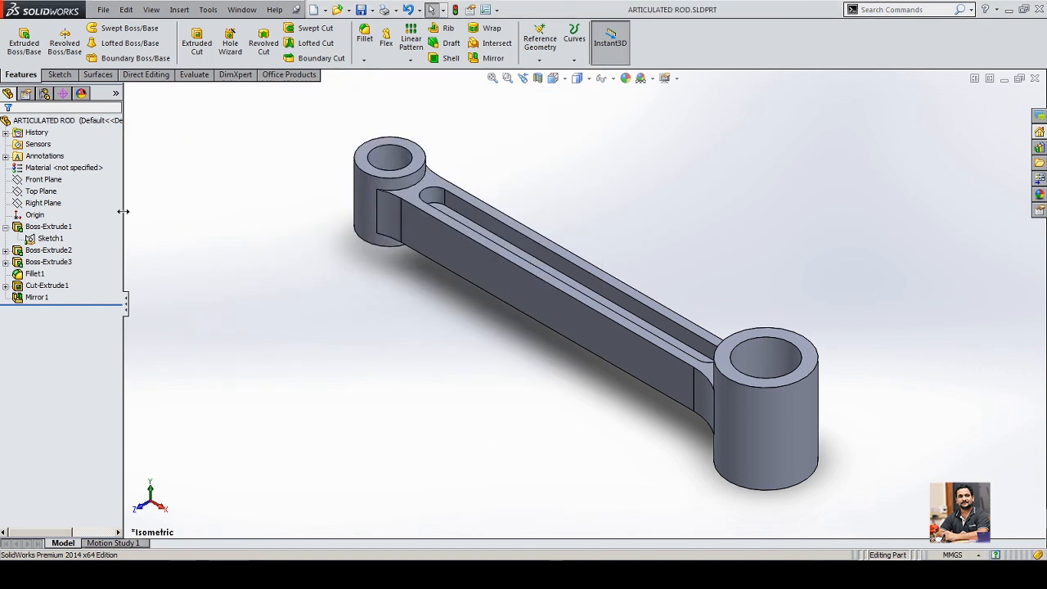
- Assign Cast Stainless Steel from the Steel materials to the part
right_click(71, 170)
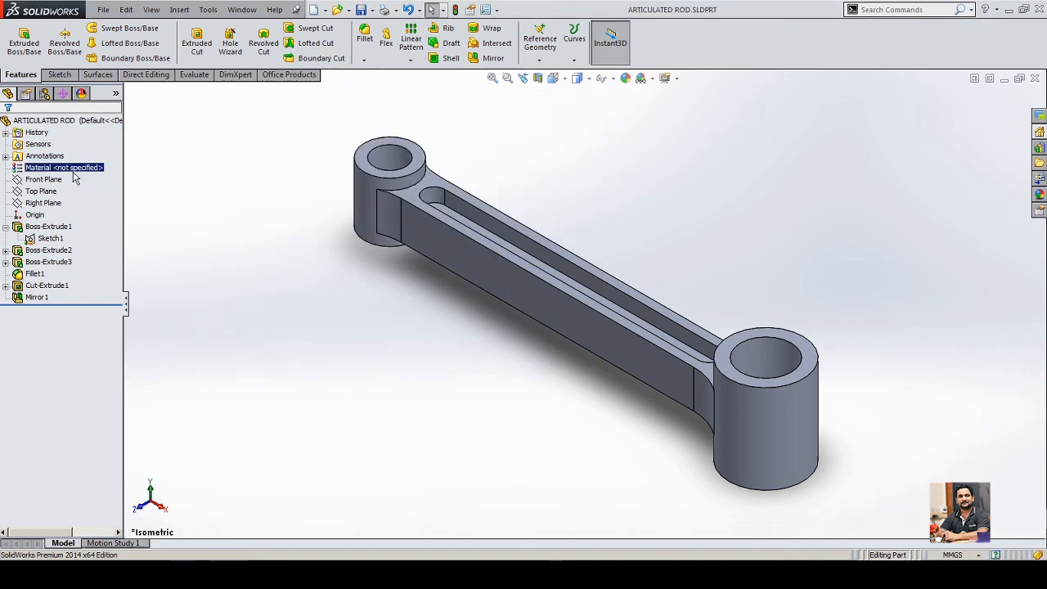
click(94, 172)
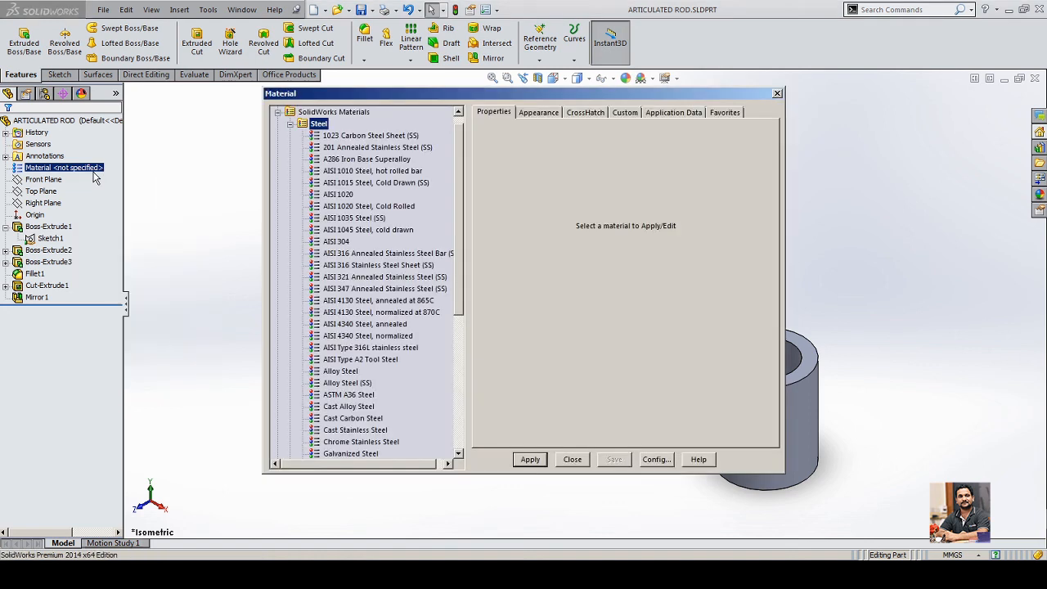
drag(458, 262, 462, 307)
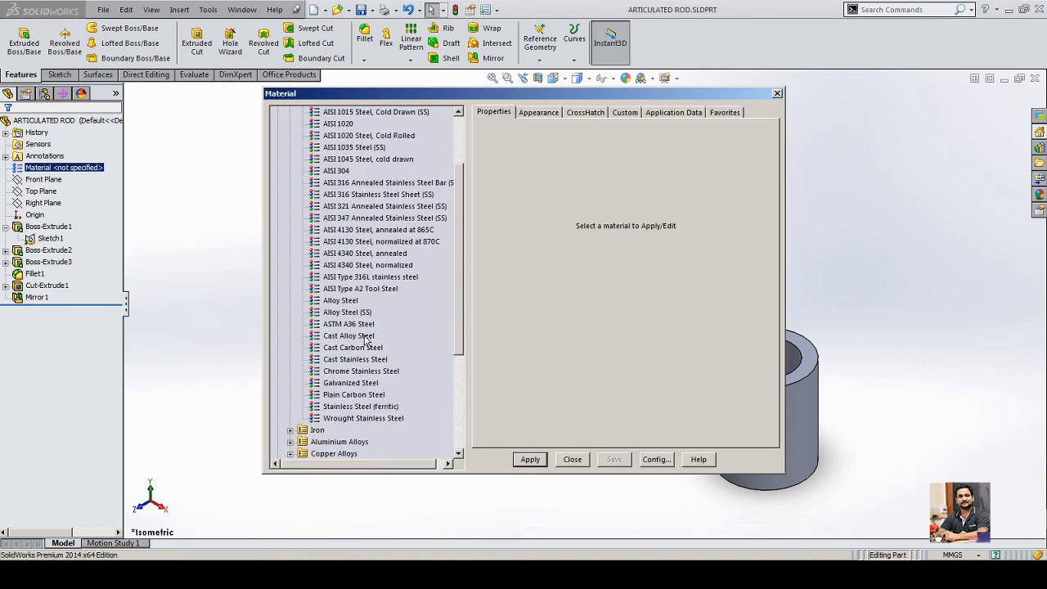
click(357, 362)
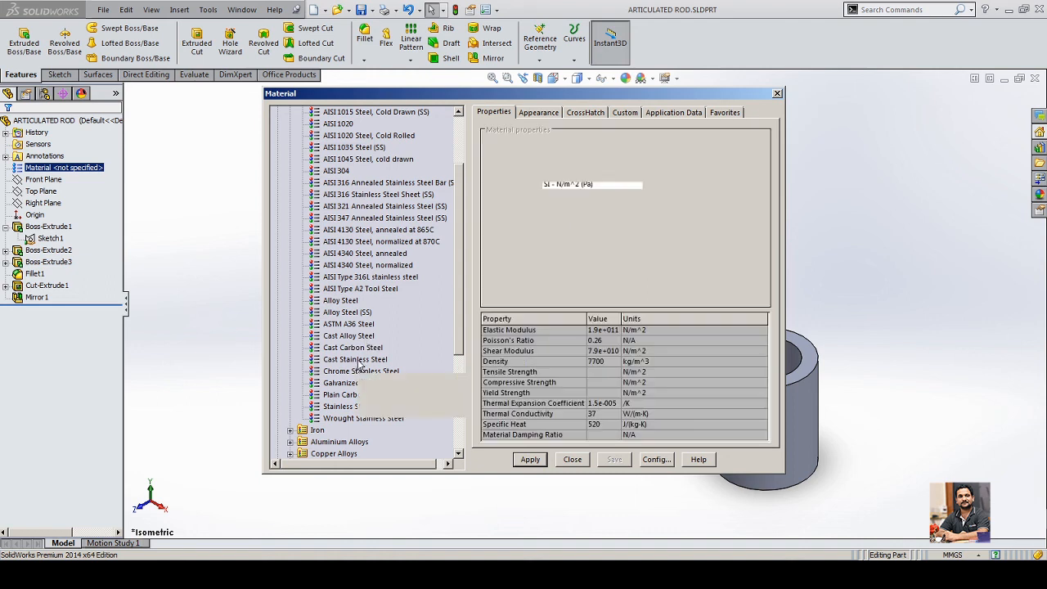
click(530, 459)
click(572, 460)
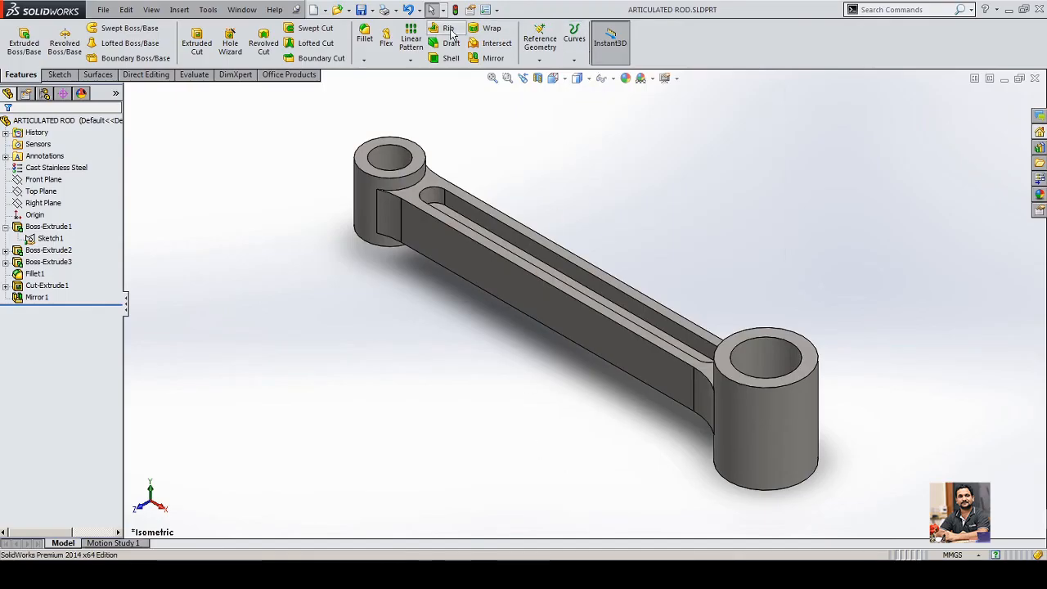
- Add the custom file properties Material and Weight to the part
click(470, 9)
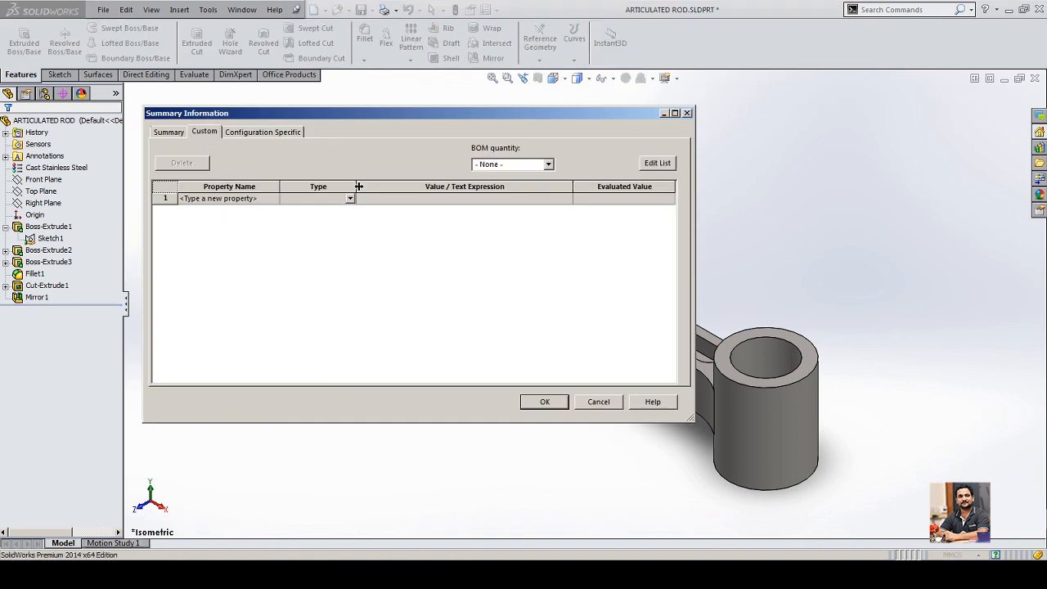
click(269, 200)
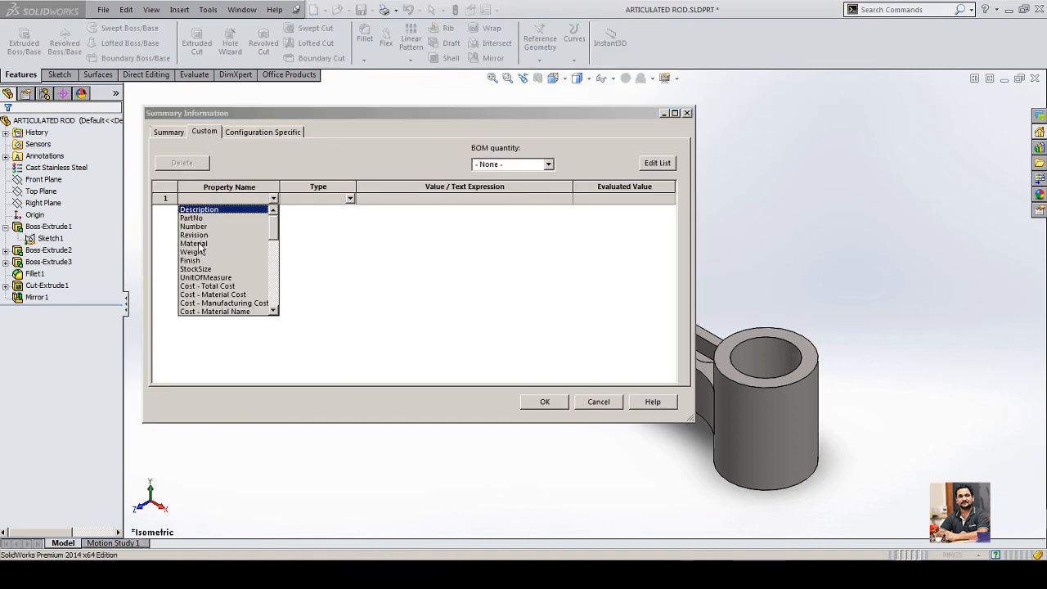
click(200, 243)
click(272, 210)
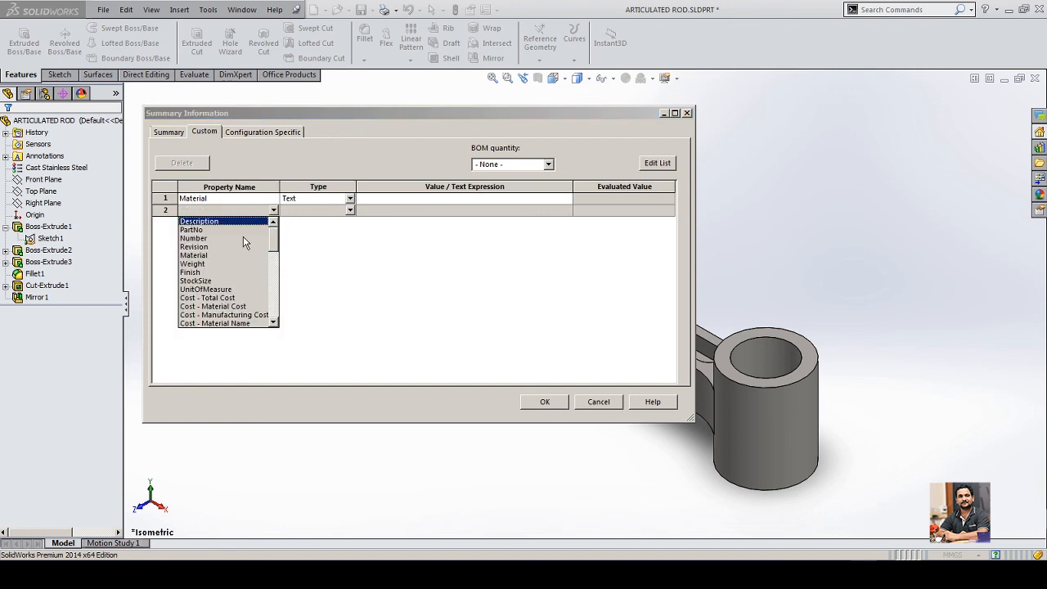
click(202, 264)
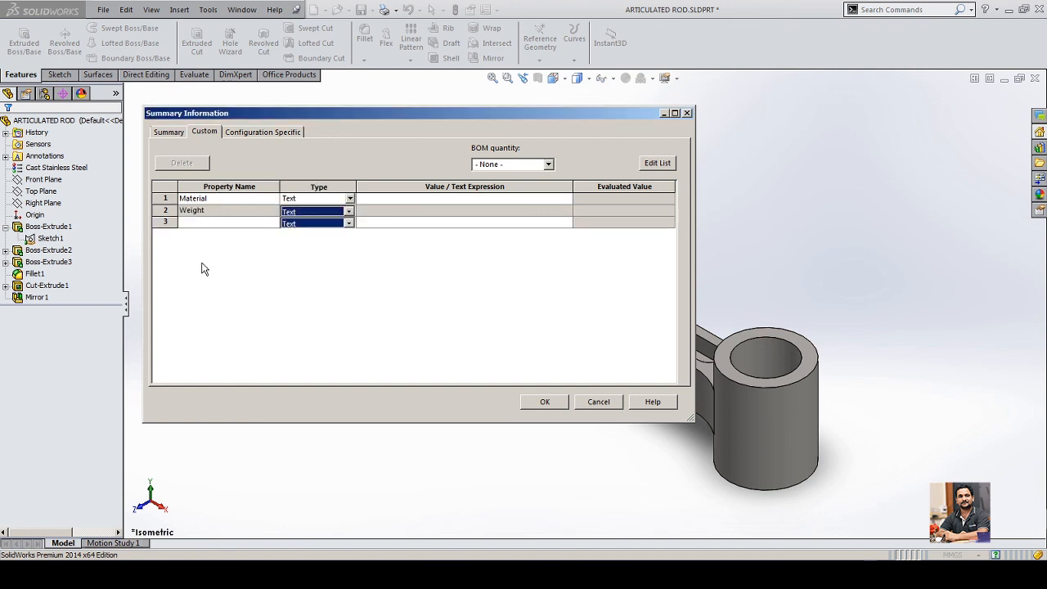
- Link the Material property's value to the part's material and the Weight property's value to its mass, and save the part
click(566, 199)
click(435, 210)
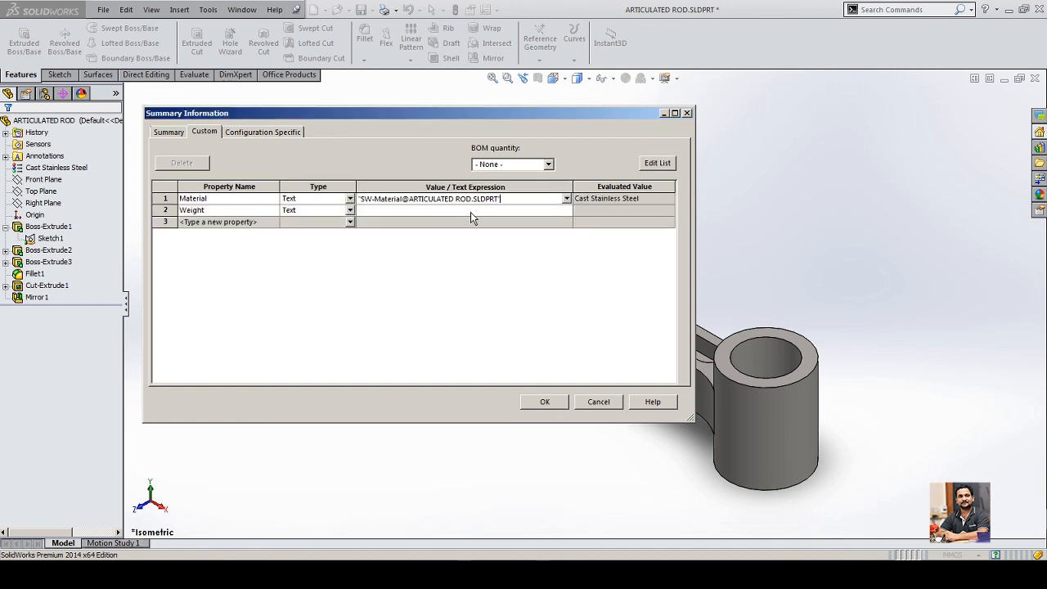
click(566, 210)
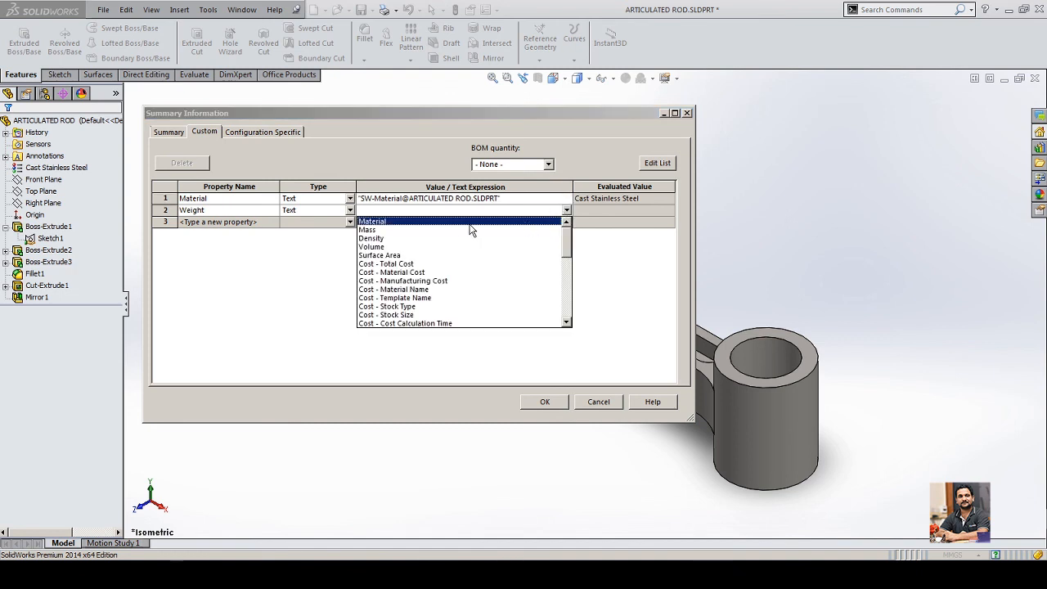
click(375, 231)
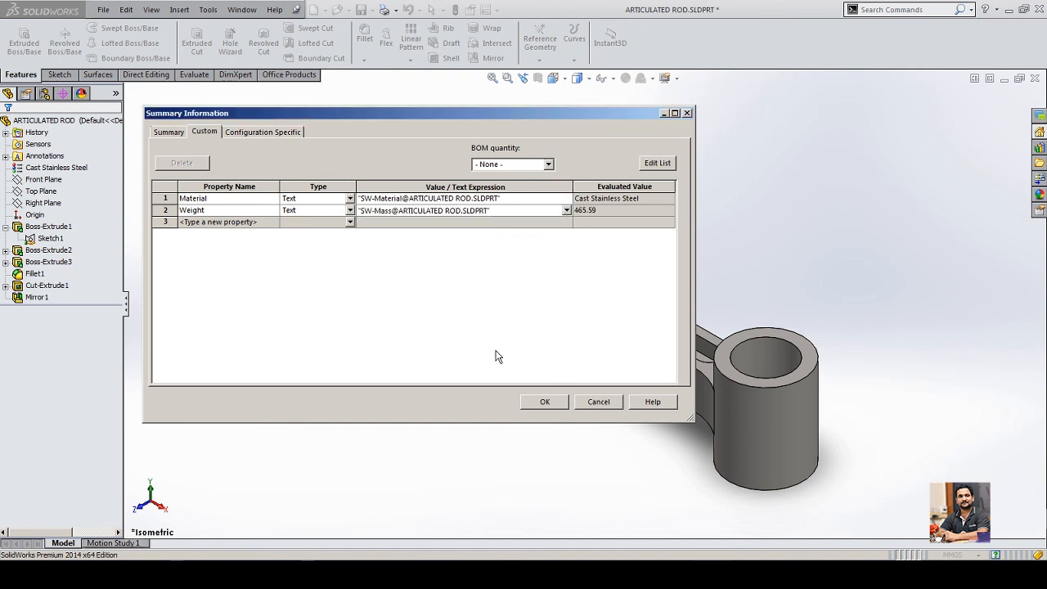
click(544, 402)
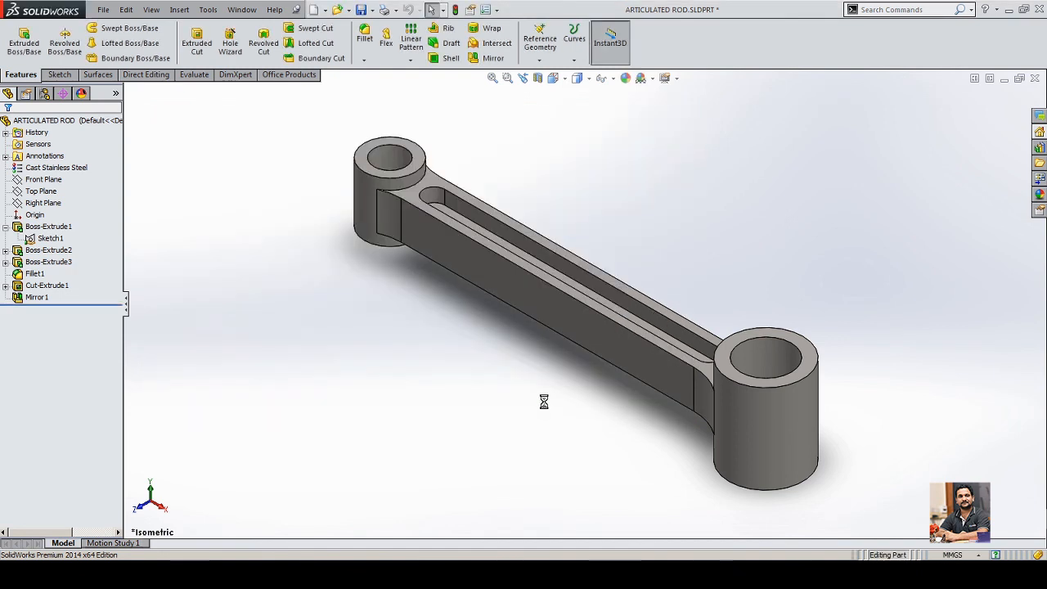
click(361, 10)
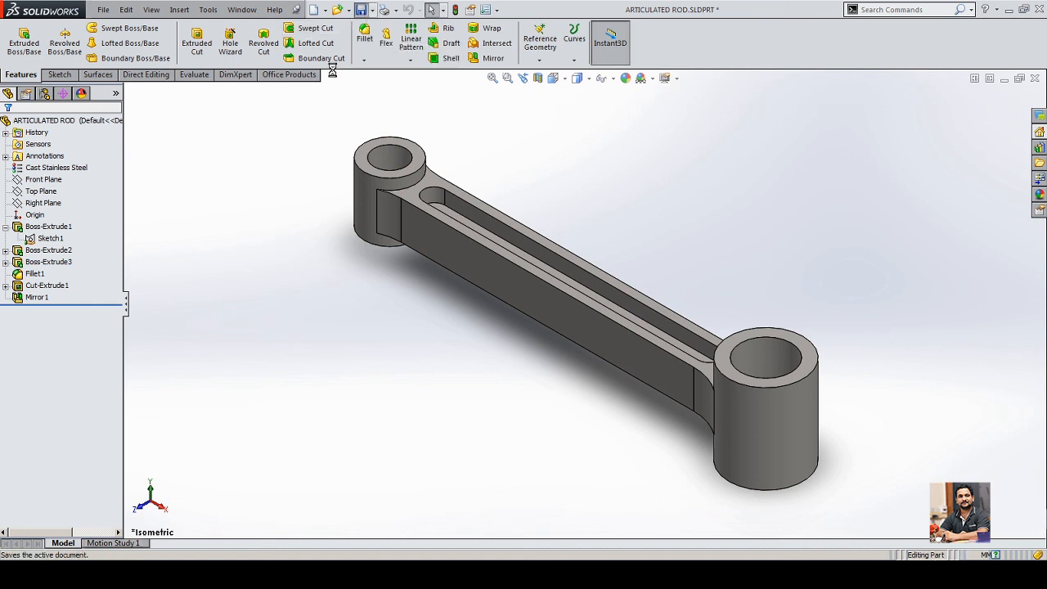